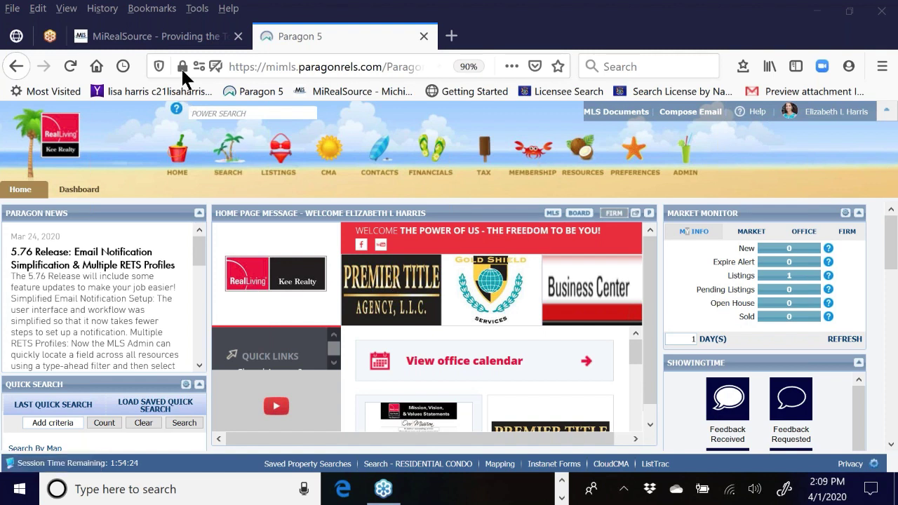
click(203, 115)
click(203, 114)
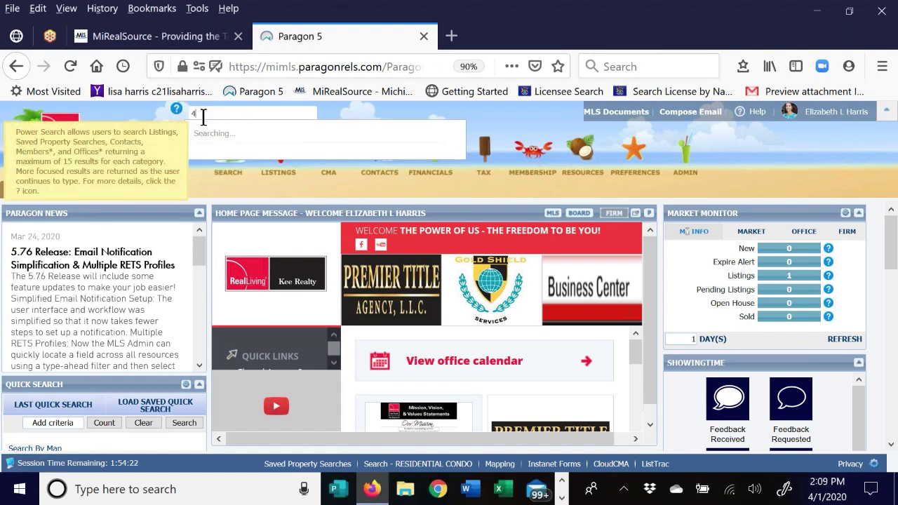
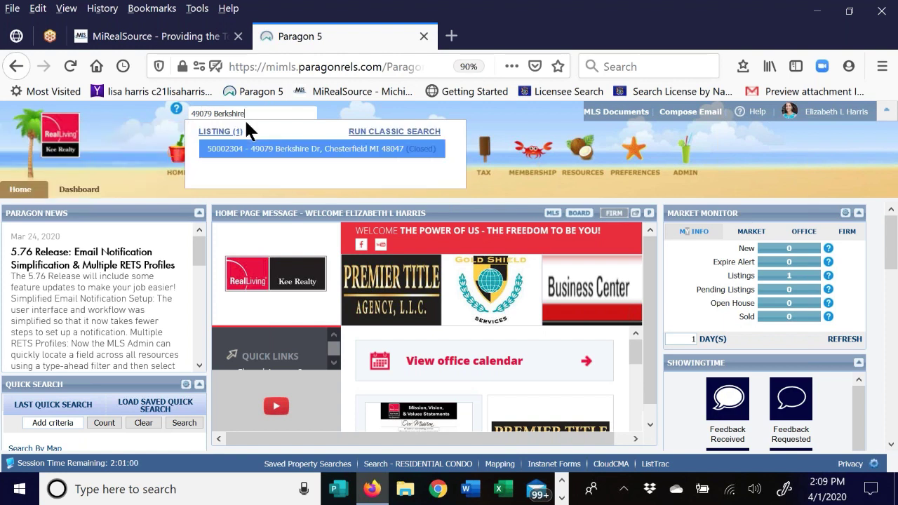
click(260, 153)
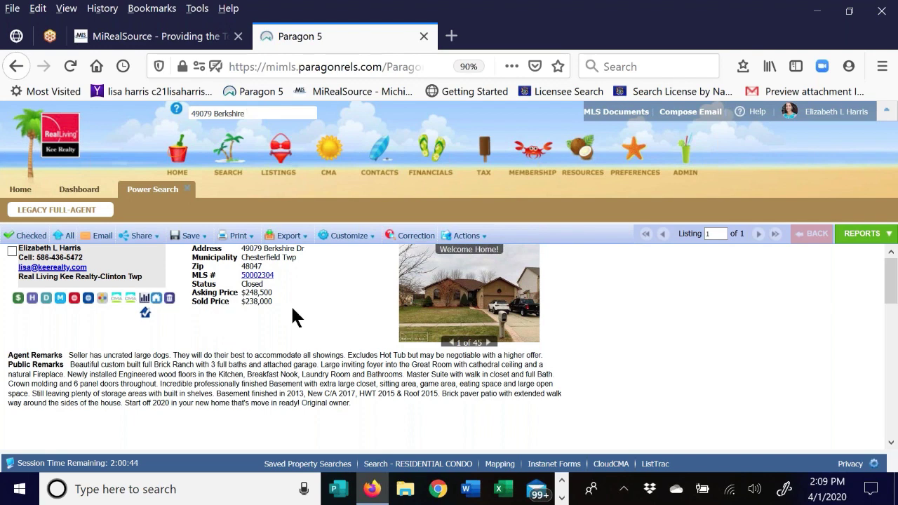
scroll(290, 315, down, 4)
scroll(610, 364, down, 1)
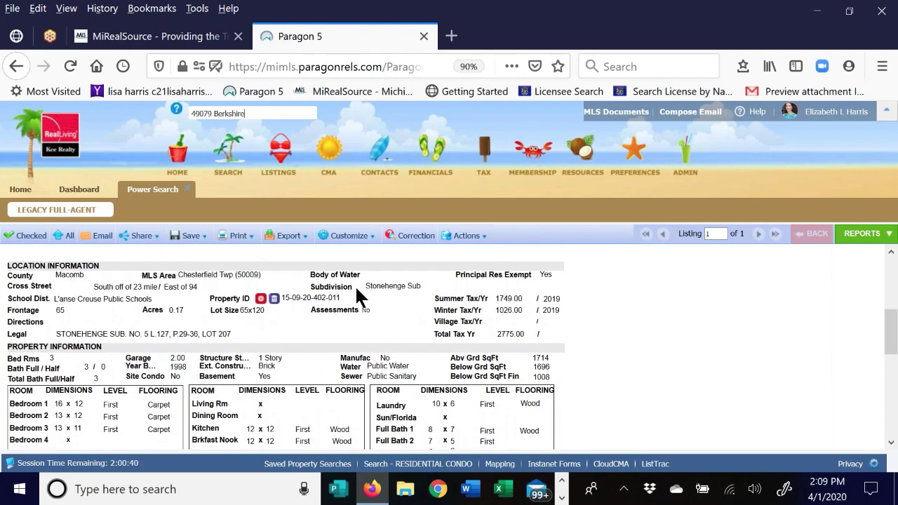
scroll(309, 308, up, 4)
scroll(308, 309, up, 1)
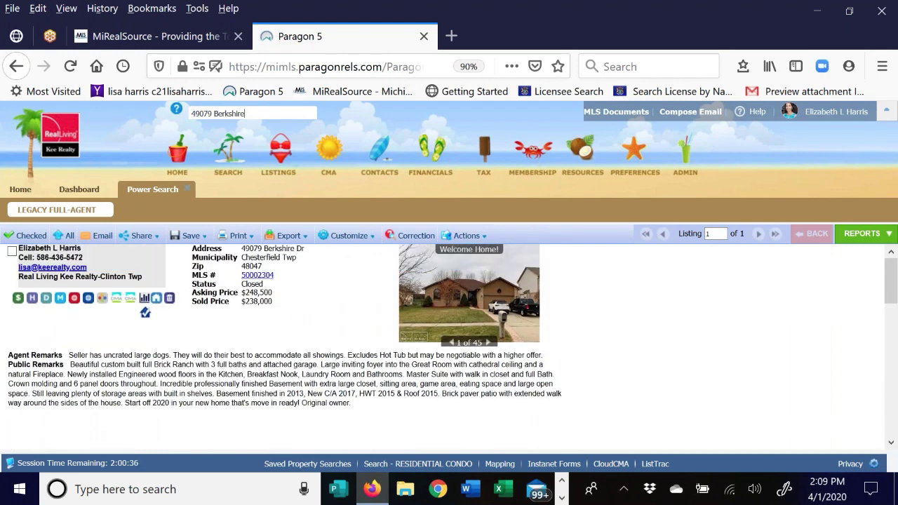
- Start a new Residential Condo search with property type RES - Residential
click(228, 152)
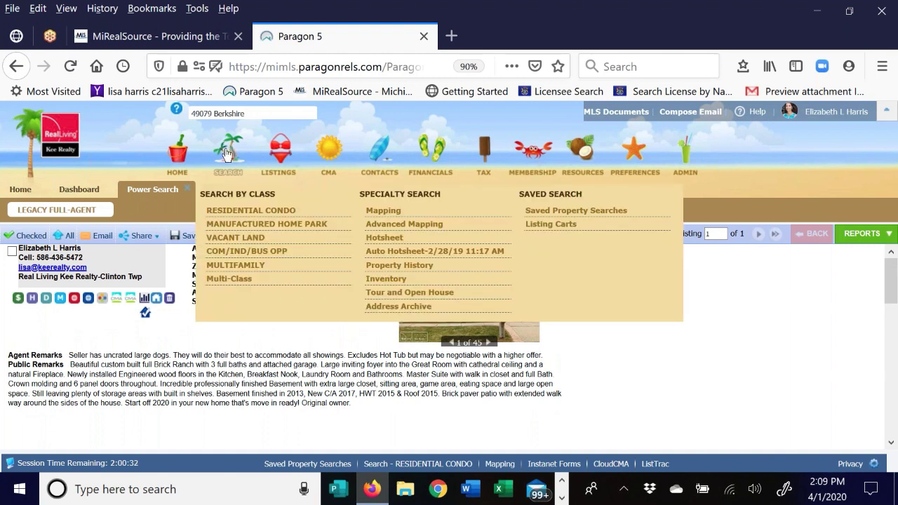
click(231, 212)
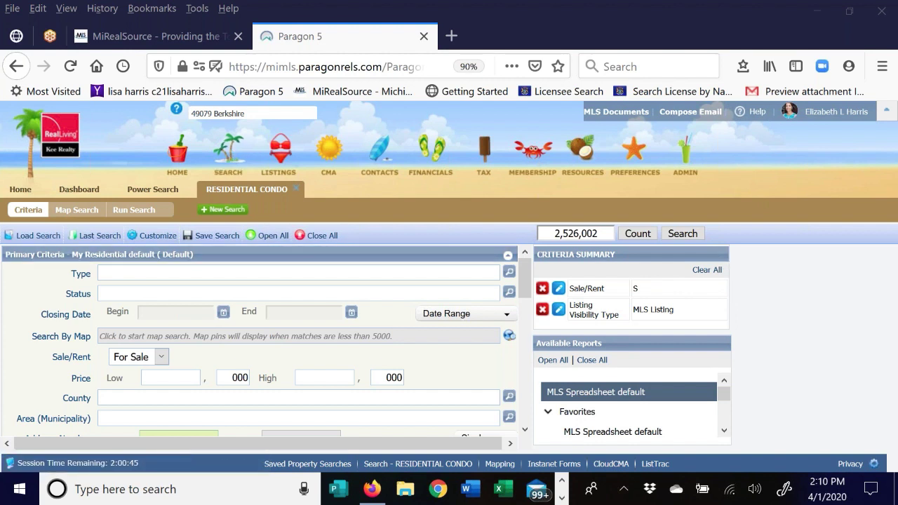
click(109, 273)
text(res)
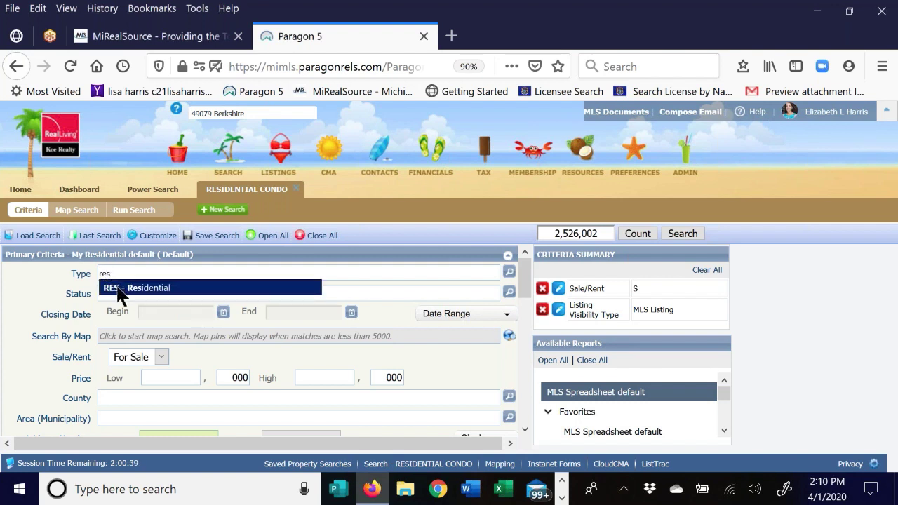
click(119, 288)
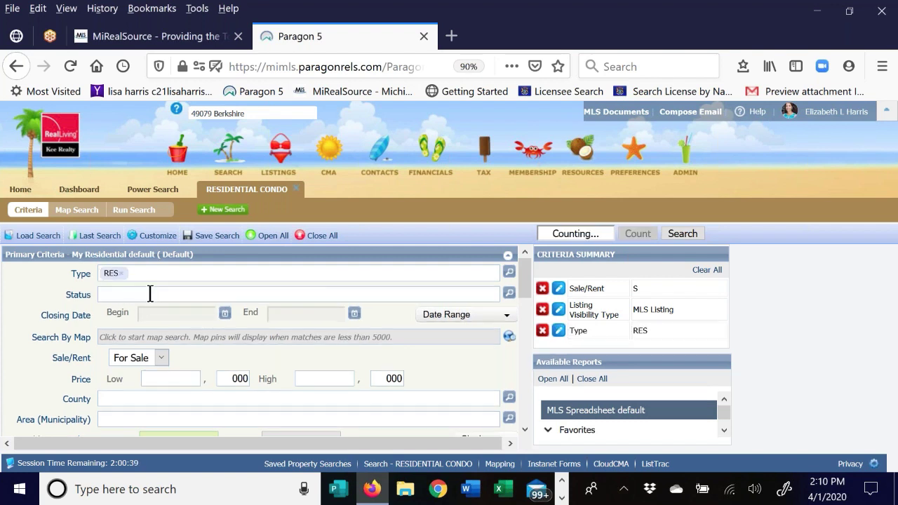
- Limit status to Active, Sold and Pending, with closing date 6 Months Back
click(509, 292)
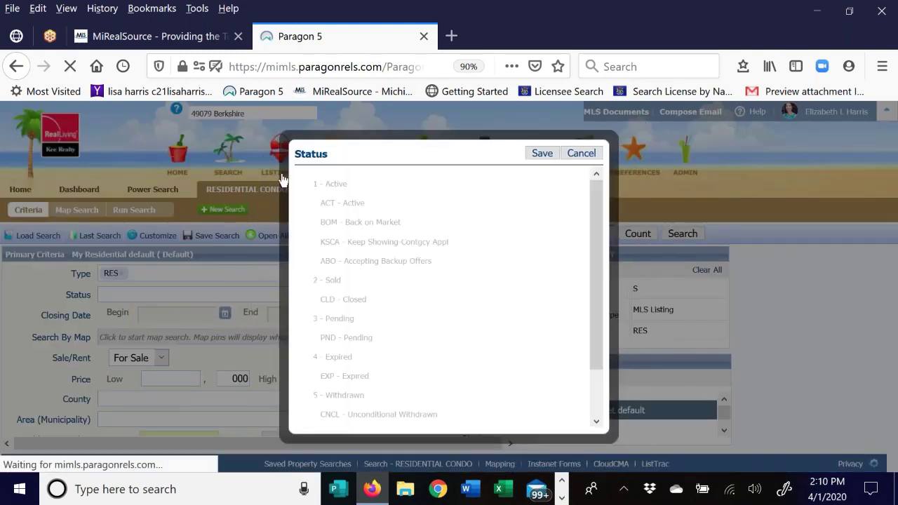
click(313, 182)
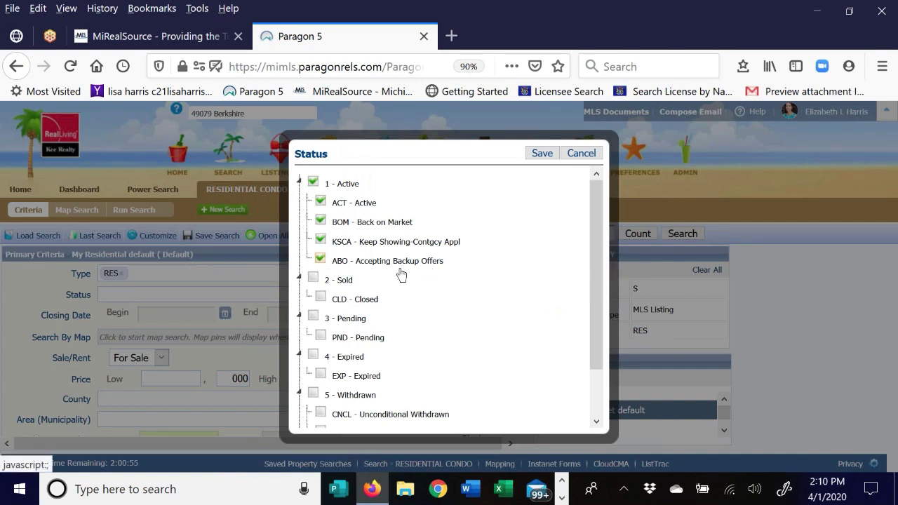
click(313, 279)
click(312, 316)
click(539, 154)
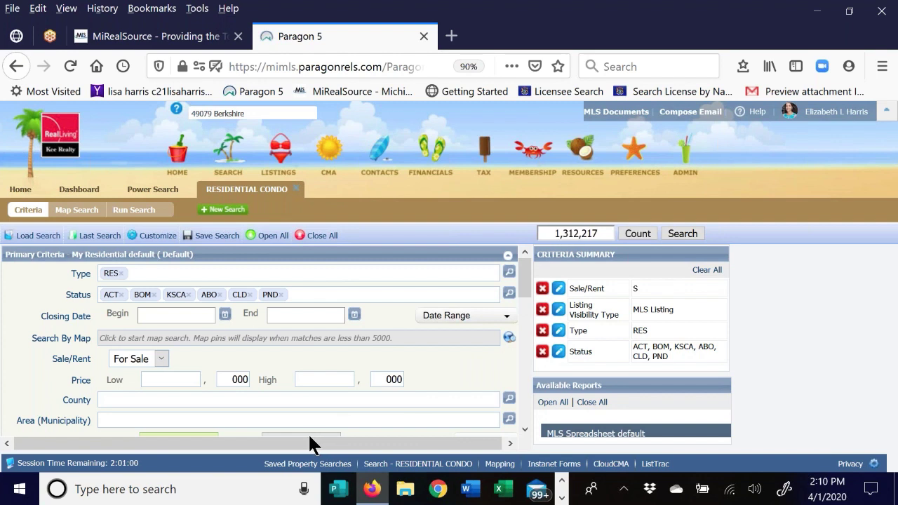
click(472, 319)
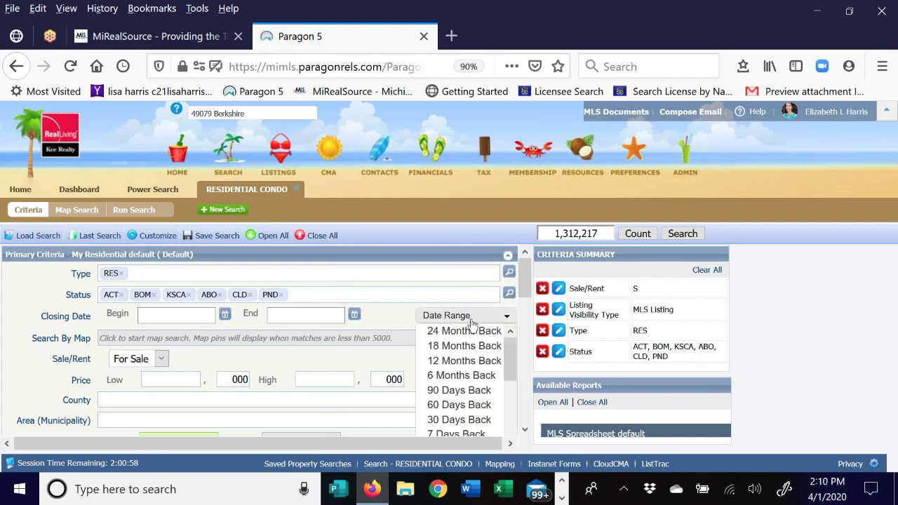
click(456, 378)
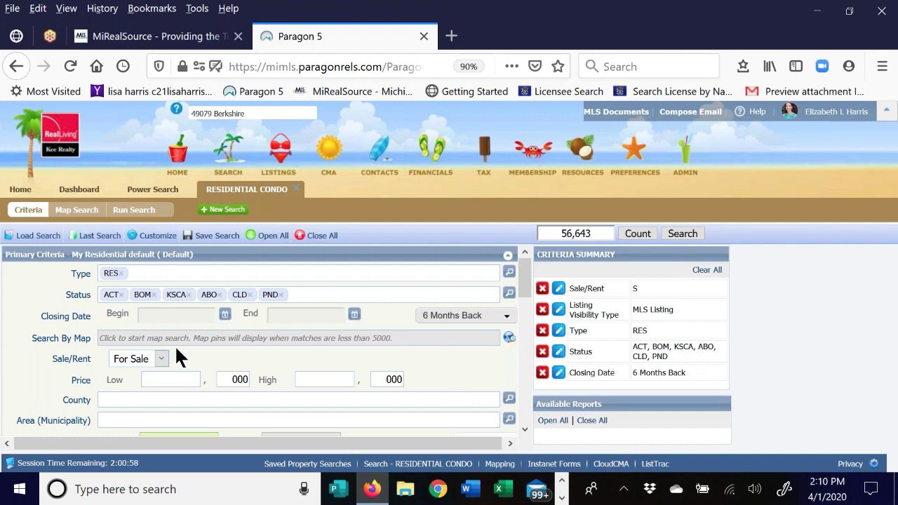
- Require at least 3 bedrooms and a basement (Y - Yes)
scroll(90, 340, down, 2)
scroll(179, 309, down, 5)
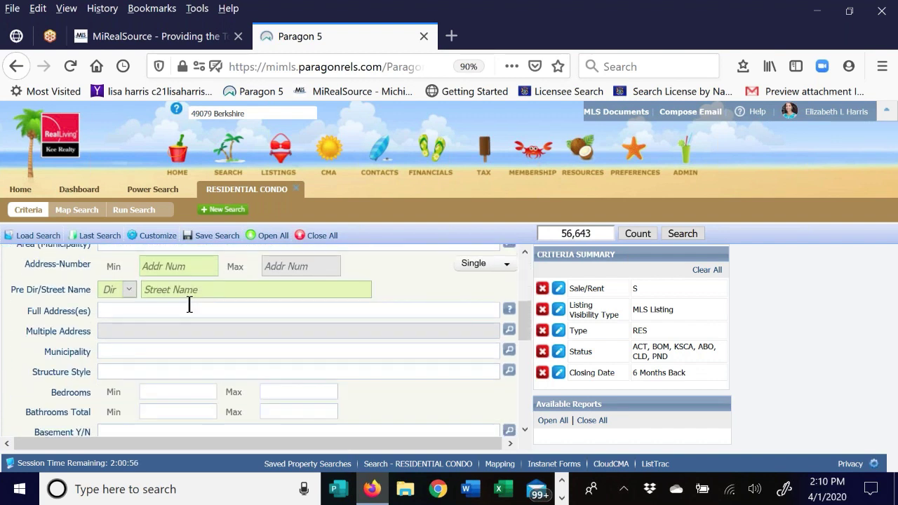
scroll(184, 306, down, 1)
click(156, 295)
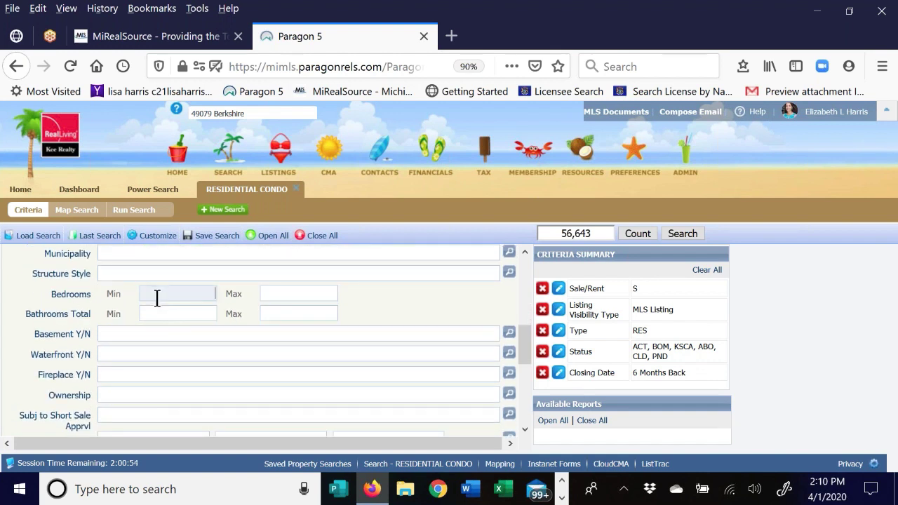
text(3)
click(120, 334)
text(yes)
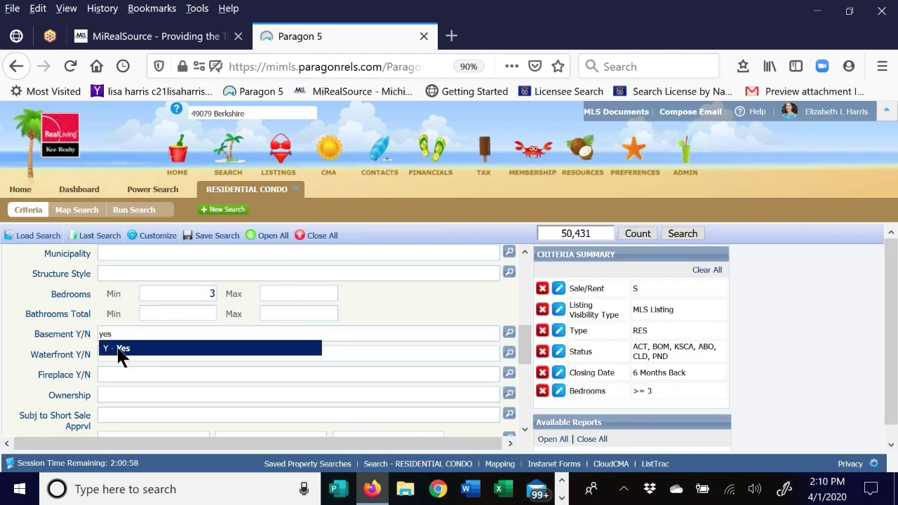
click(121, 351)
- Require a garage of at least 2 cars and 1400–2100 above-grade square feet
scroll(164, 324, down, 5)
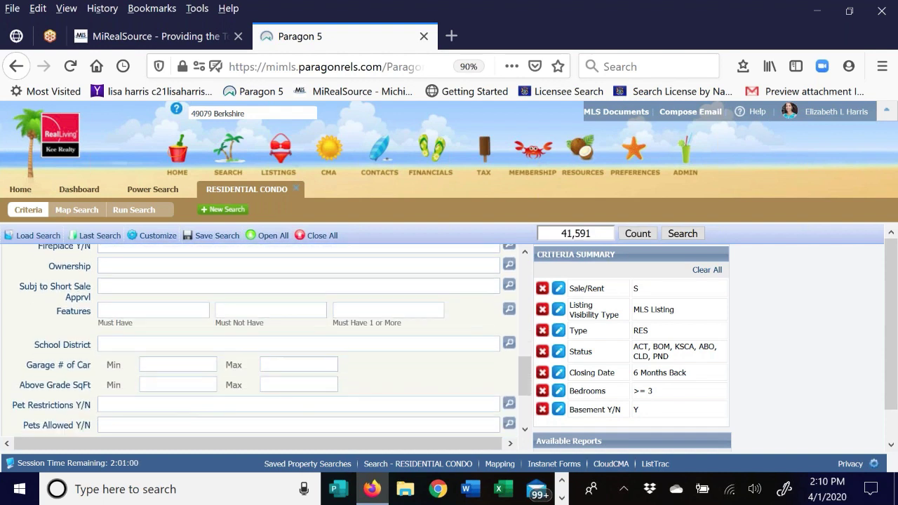
click(187, 338)
text(2)
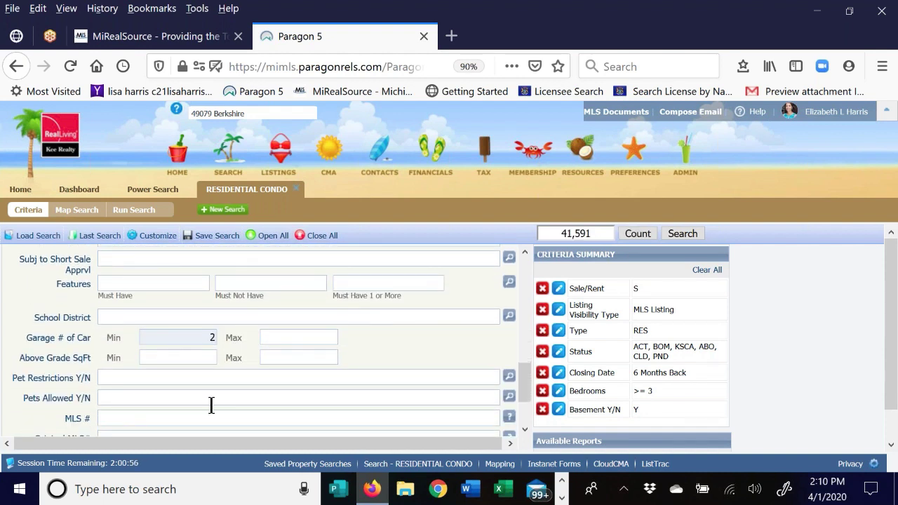
click(183, 353)
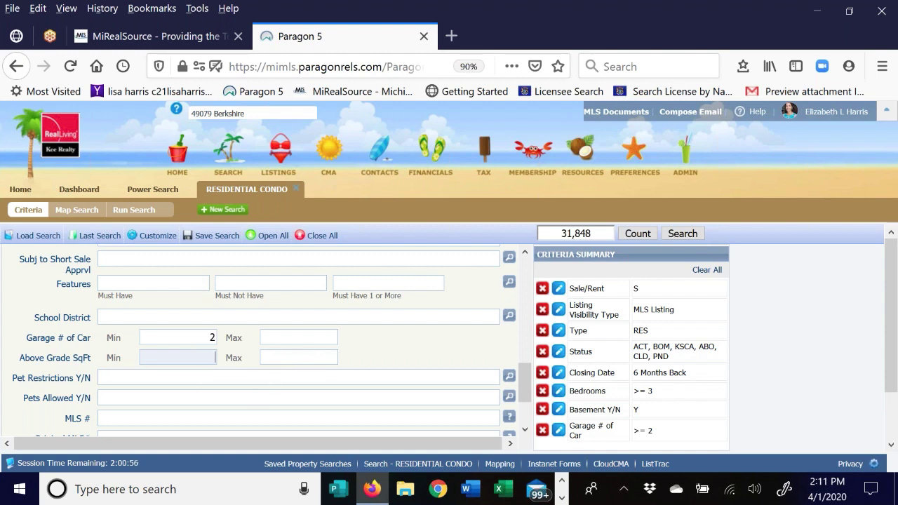
text(1400)
click(284, 353)
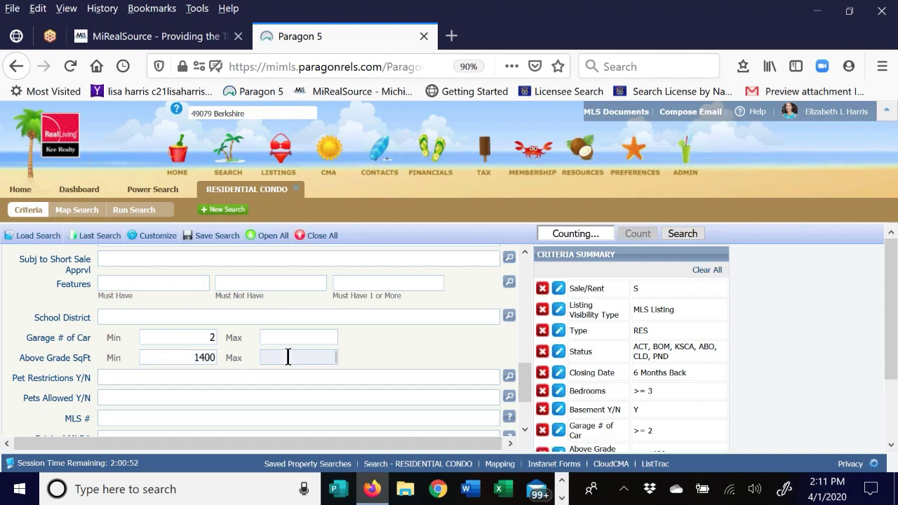
text(2100)
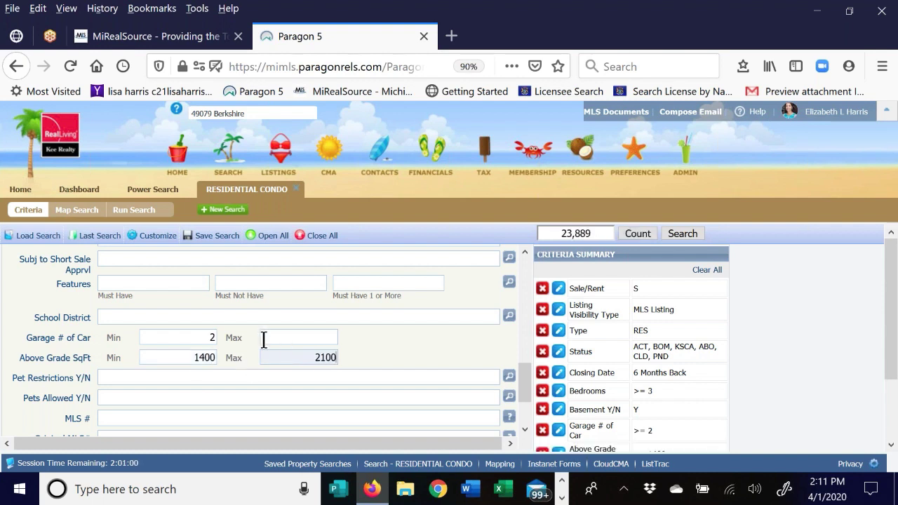
click(259, 378)
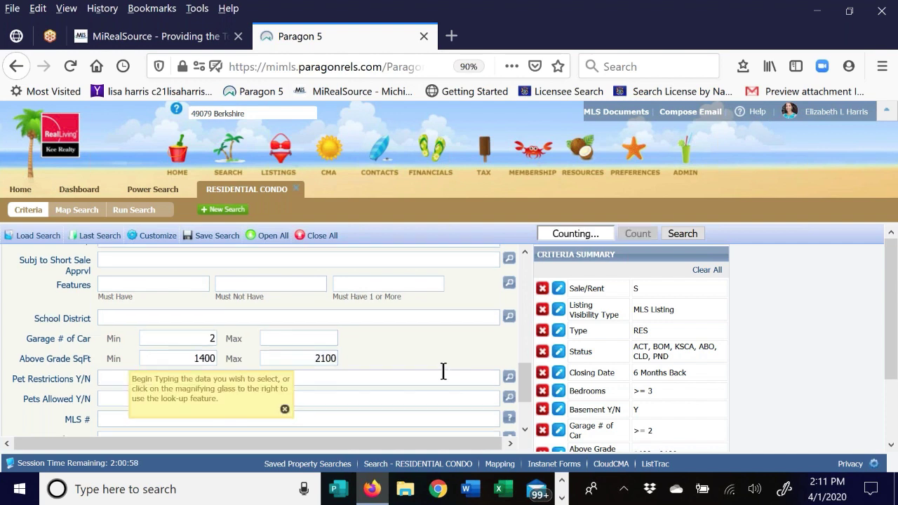
scroll(414, 375, up, 6)
scroll(396, 368, up, 2)
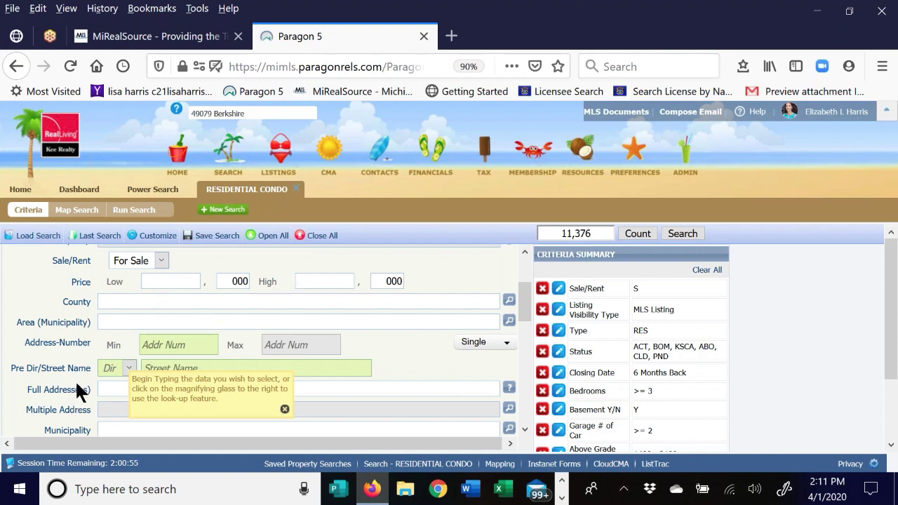
scroll(73, 377, up, 3)
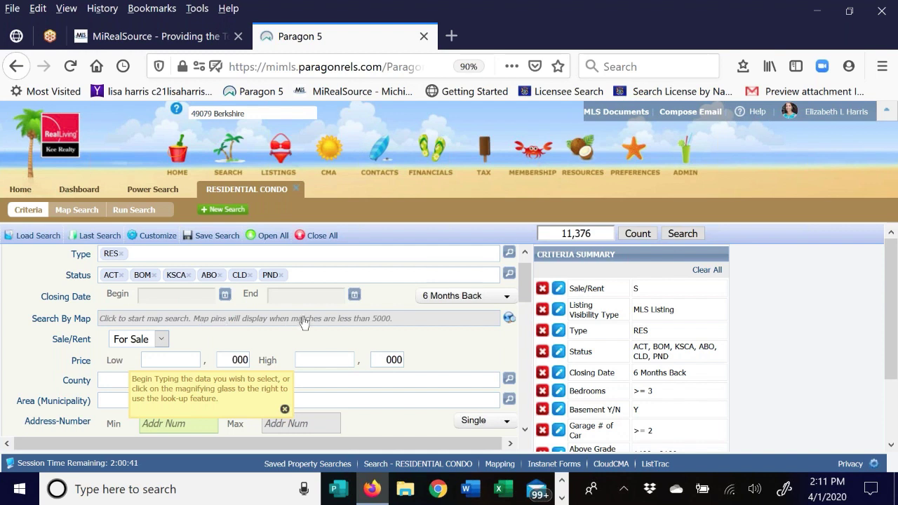
click(508, 317)
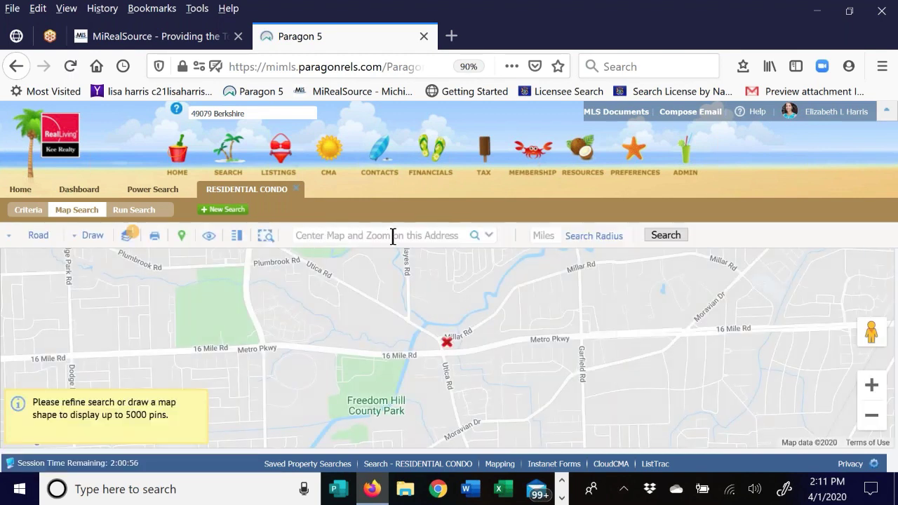
click(314, 236)
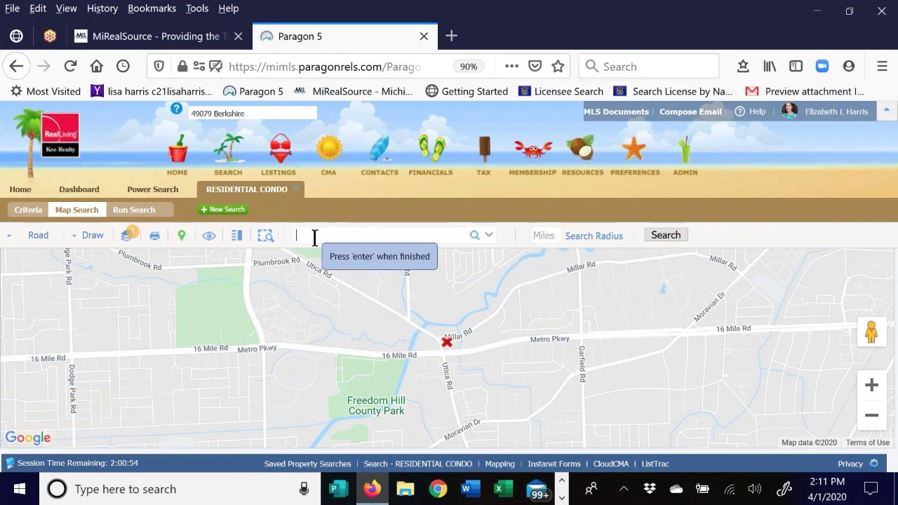
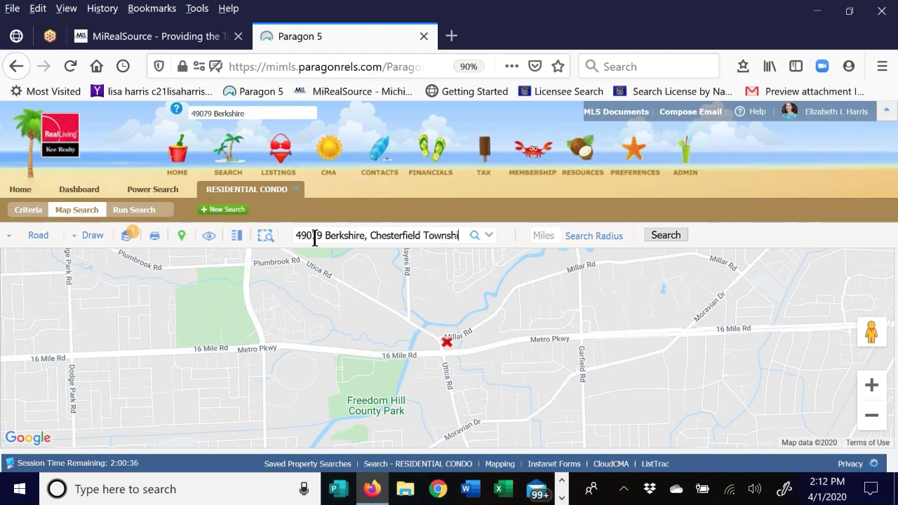
key(Return)
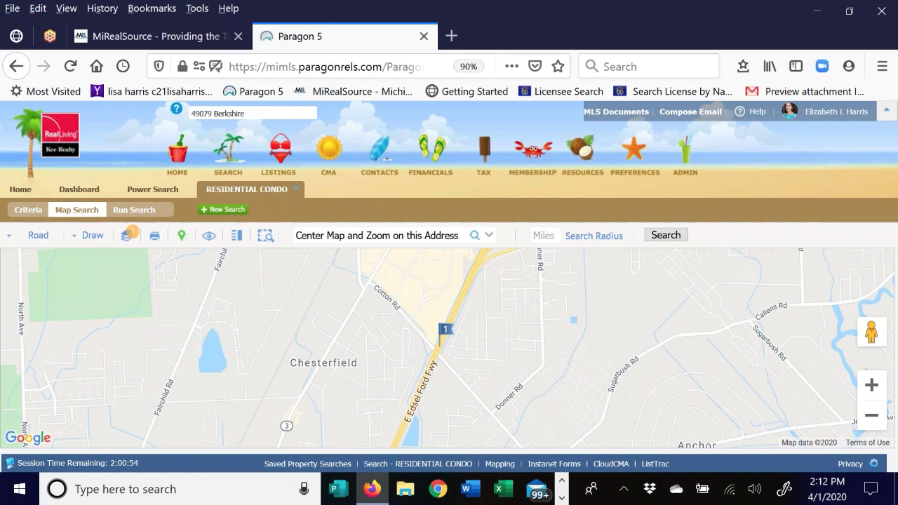
- Frame the surrounding neighbourhood and select the Polygon drawing tool
drag(535, 368, 464, 354)
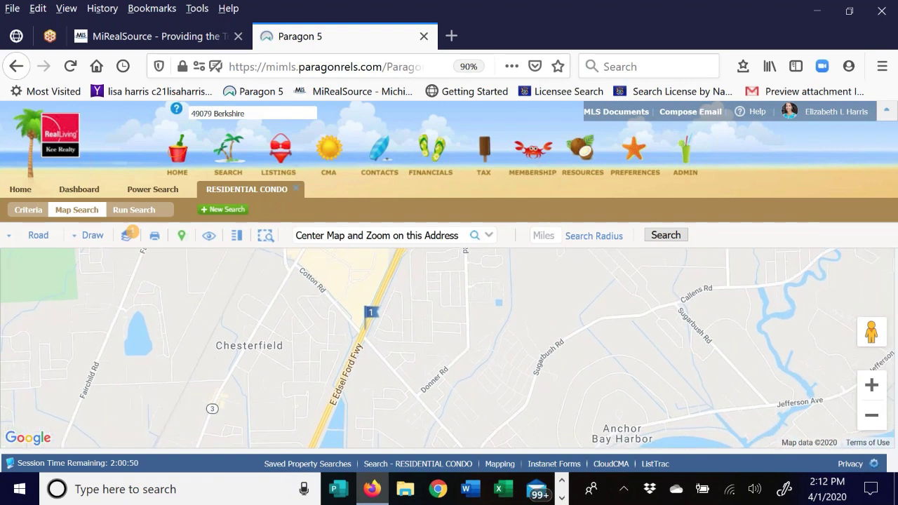
drag(210, 295, 194, 342)
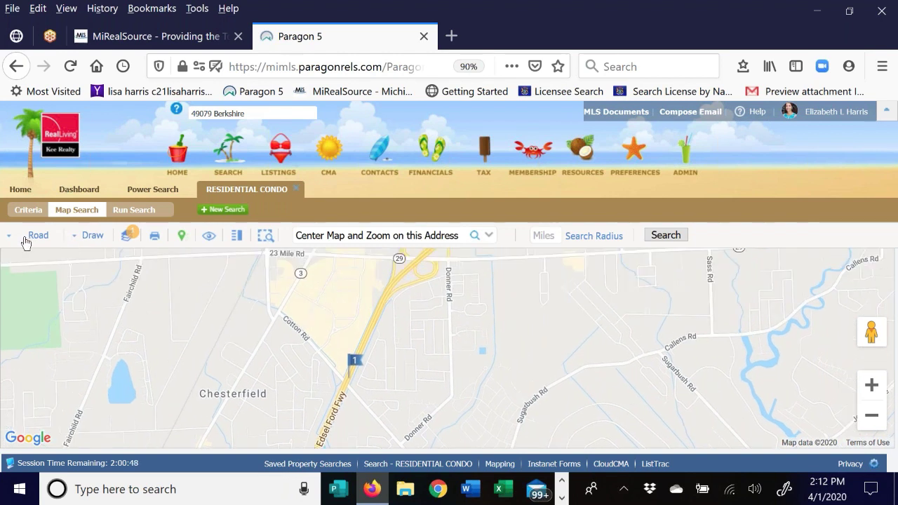
click(88, 239)
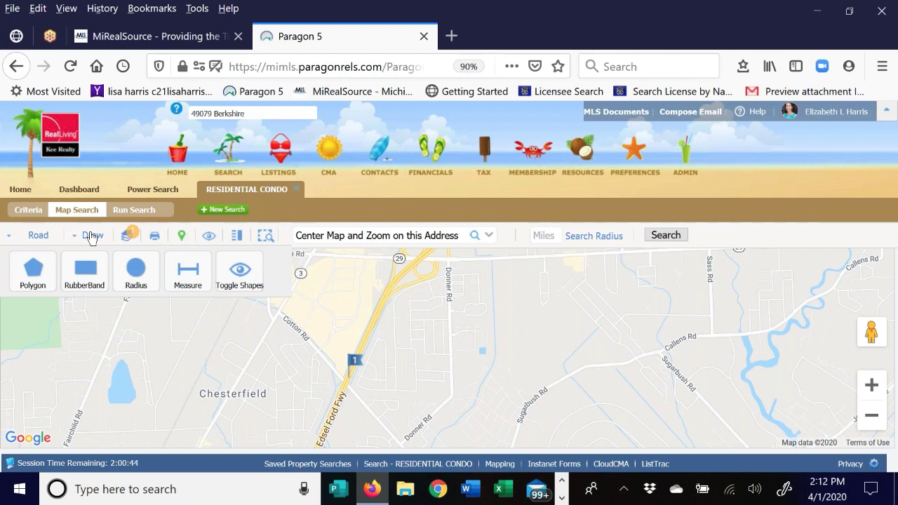
click(31, 283)
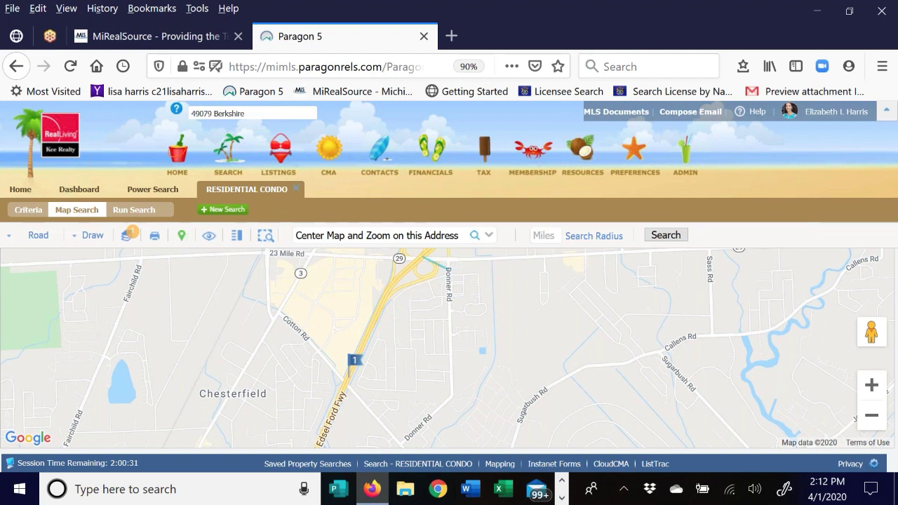
- Outline a polygon along Donner Rd and return to the search criteria
mouse_move(449, 258)
mouse_down()
mouse_move(455, 396)
mouse_move(403, 443)
mouse_move(369, 420)
mouse_move(347, 382)
mouse_move(391, 283)
mouse_move(424, 263)
mouse_up()
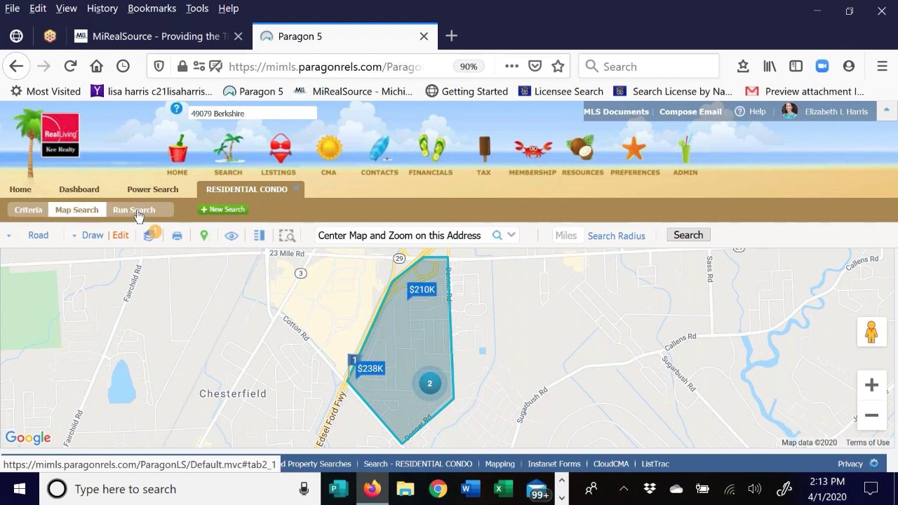
click(28, 210)
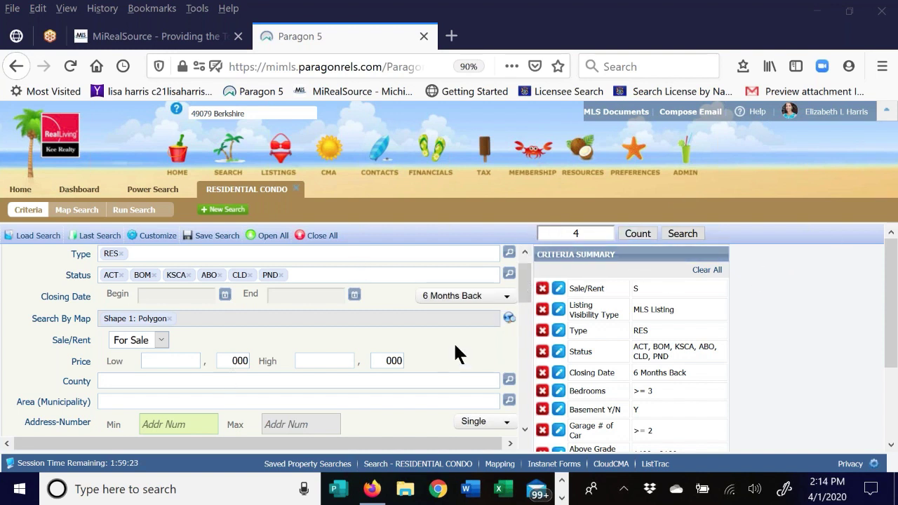
- Run the search and check all four matching closed listings
click(681, 236)
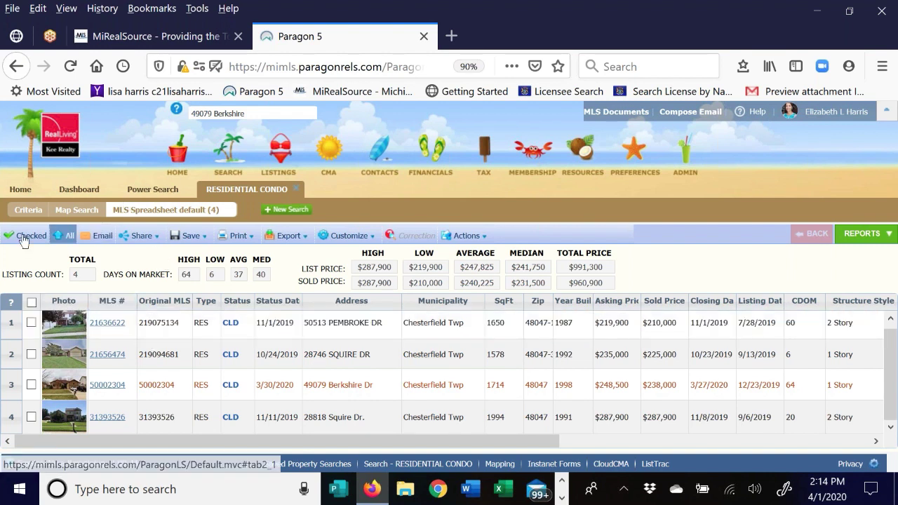
click(32, 302)
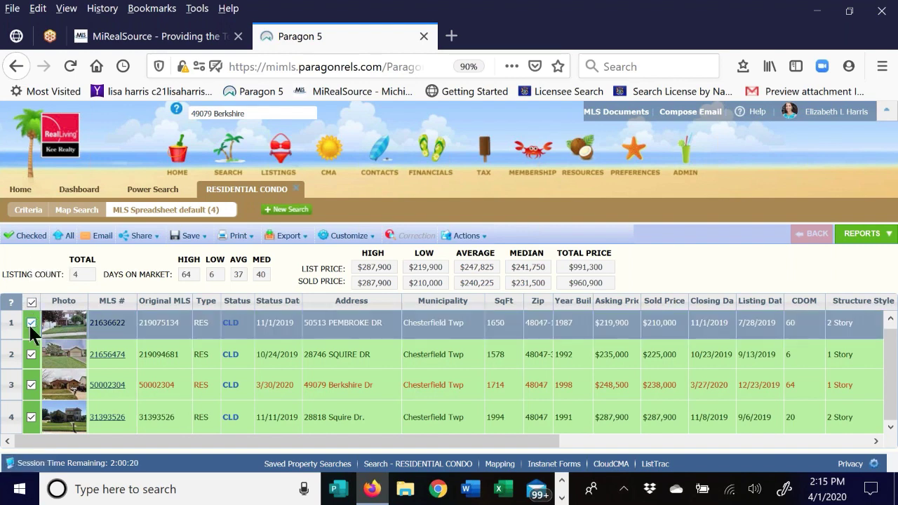
click(31, 382)
click(869, 239)
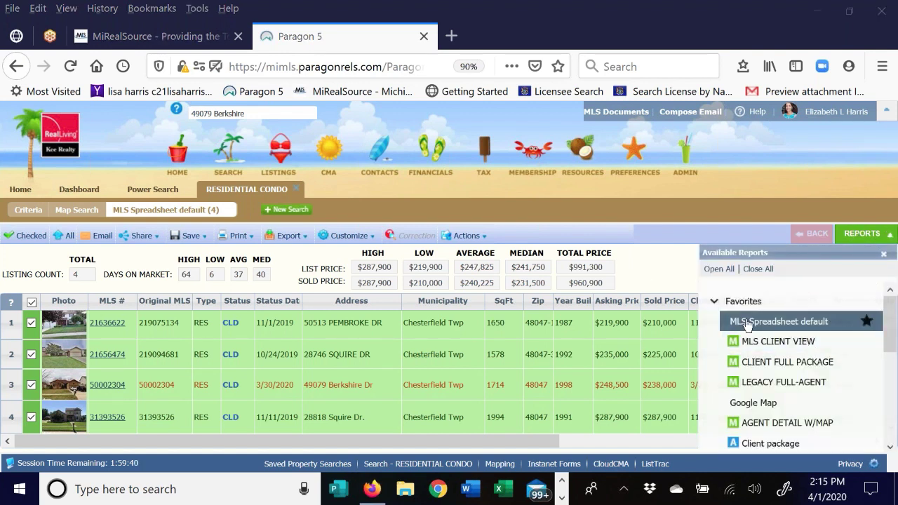
- Collapse Favorites and expand the CMA group showing Quick View, Summary and Spreadsheet
click(713, 301)
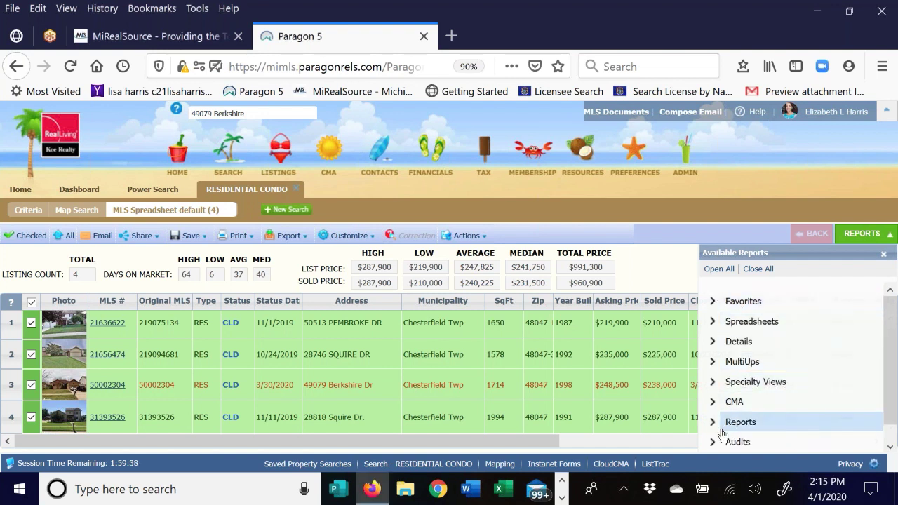
click(720, 404)
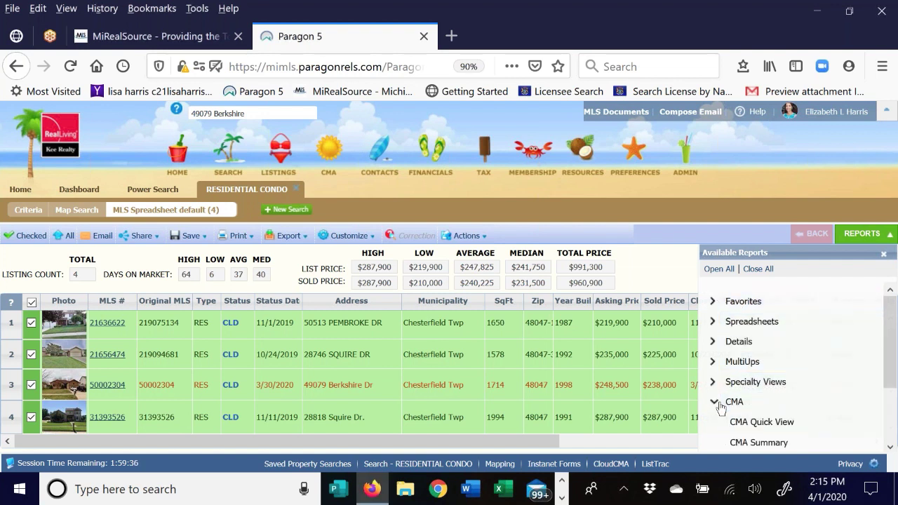
scroll(864, 310, down, 2)
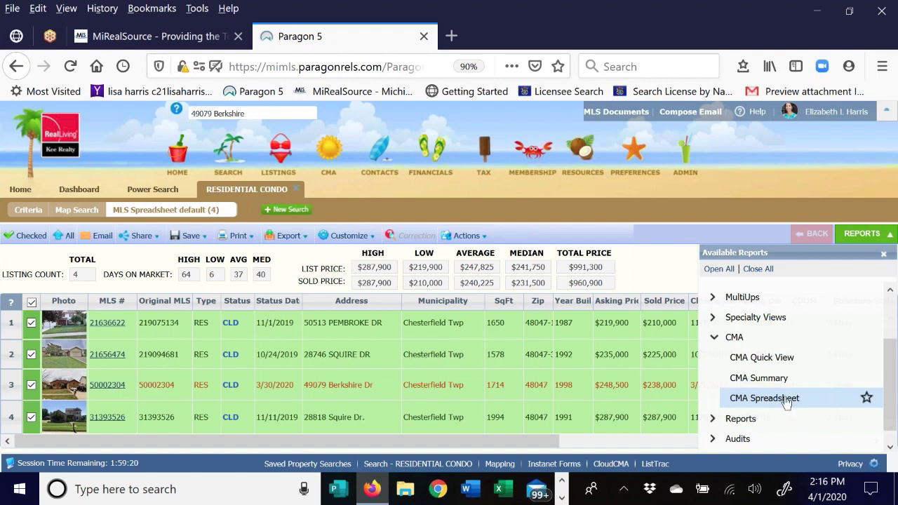
- Open the CMA Quick View and compare the four comps' prices, closing dates, features and remarks
click(783, 358)
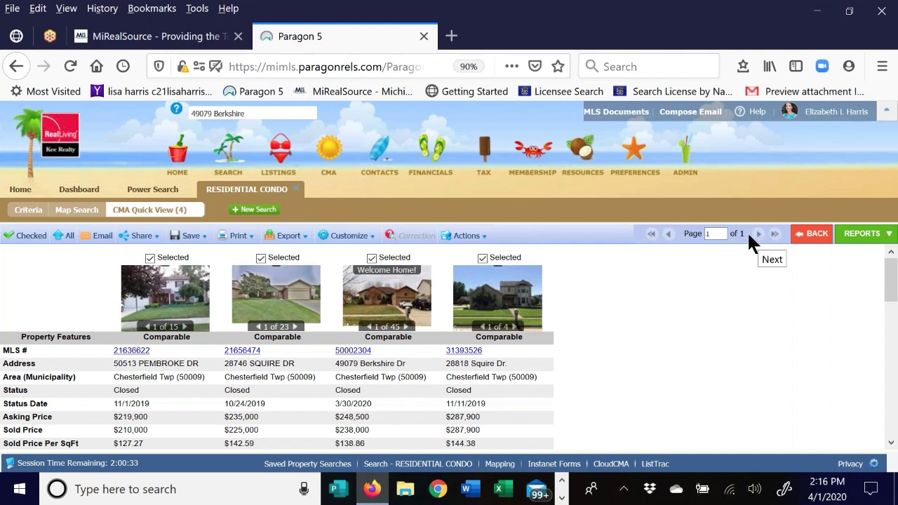
scroll(55, 314, down, 3)
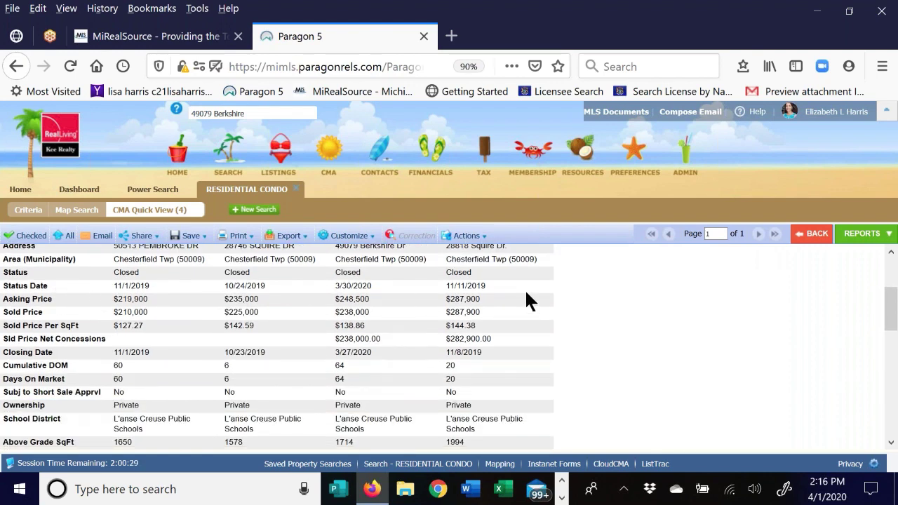
scroll(174, 307, down, 2)
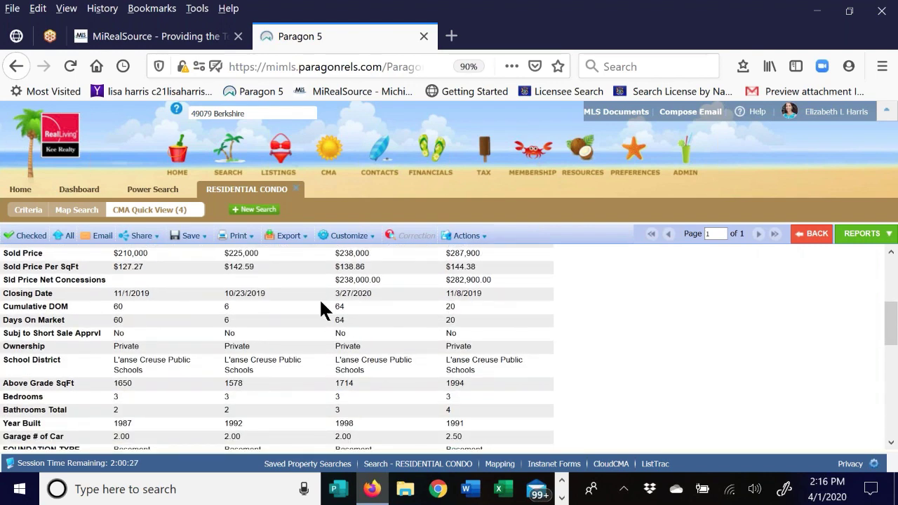
scroll(321, 307, down, 1)
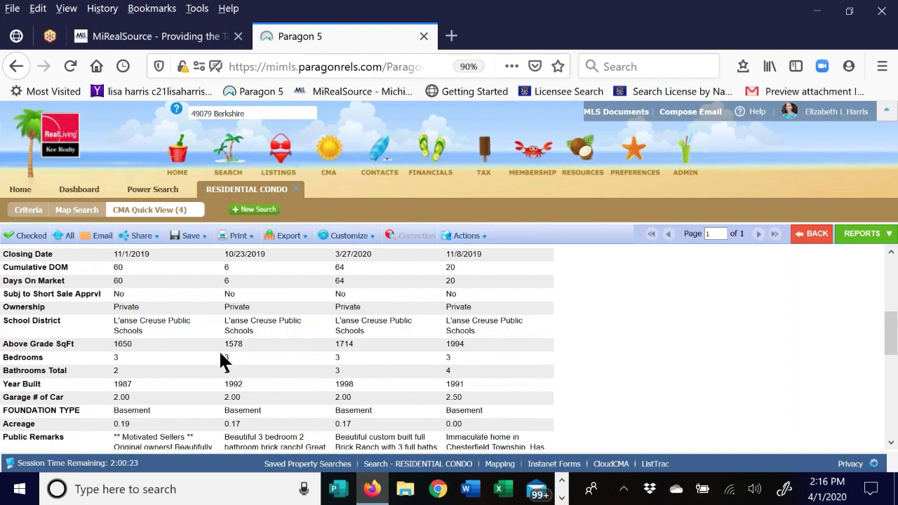
scroll(189, 347, down, 3)
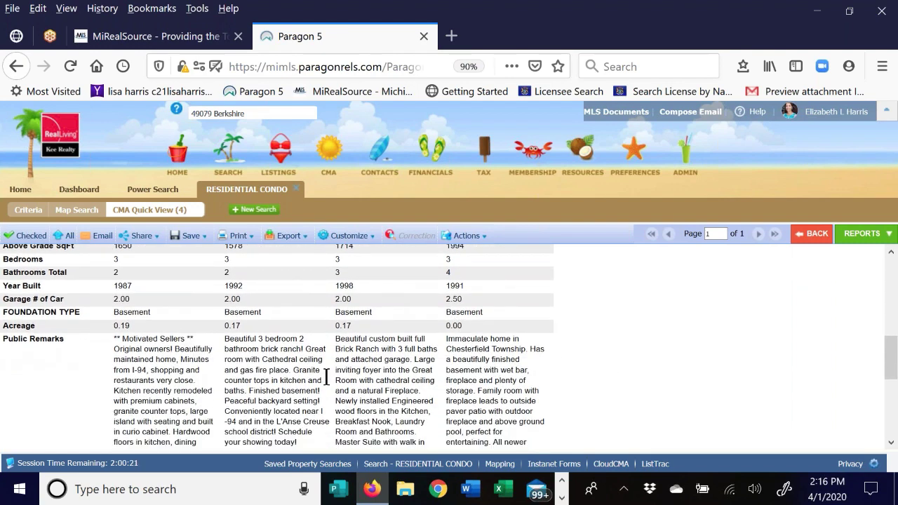
scroll(285, 366, down, 4)
scroll(277, 355, down, 3)
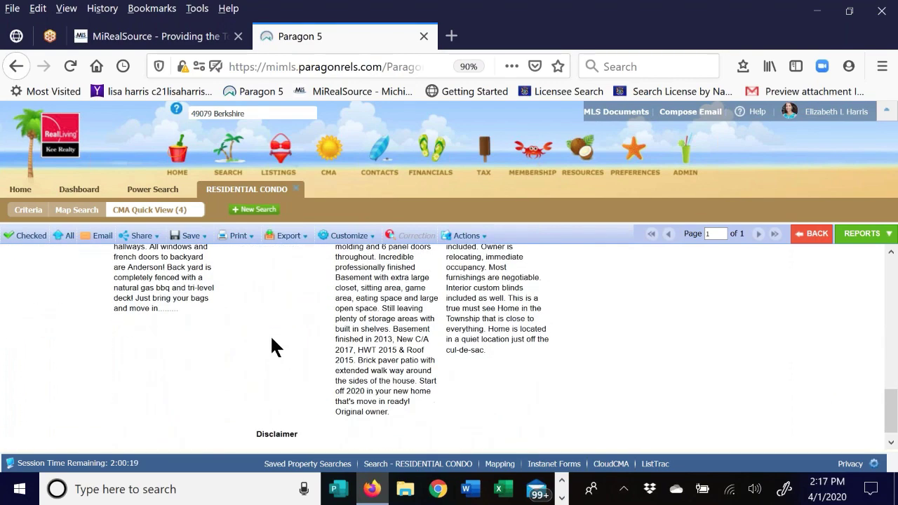
scroll(269, 337, up, 4)
scroll(271, 344, up, 4)
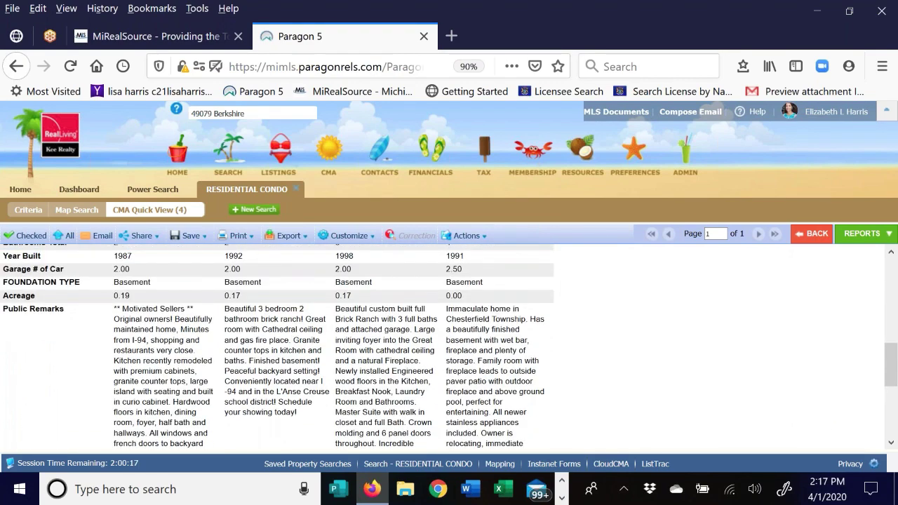
scroll(361, 347, up, 2)
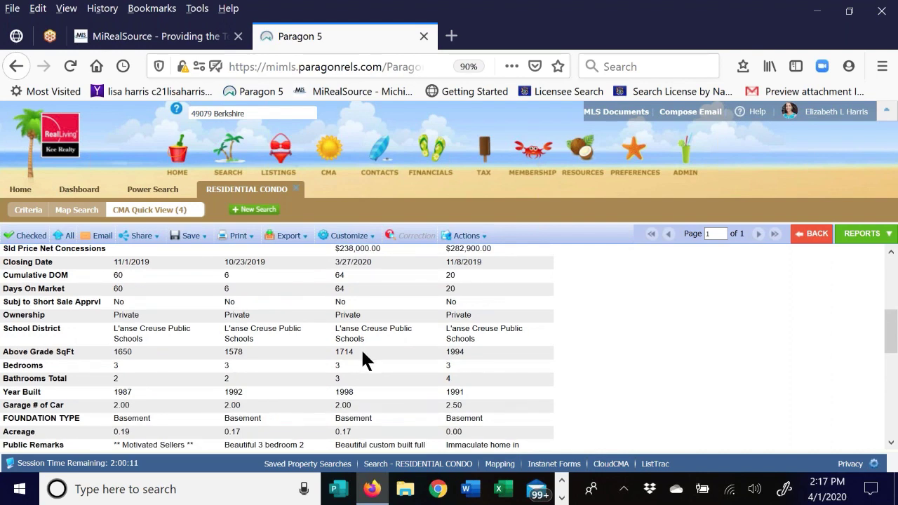
scroll(361, 354, up, 5)
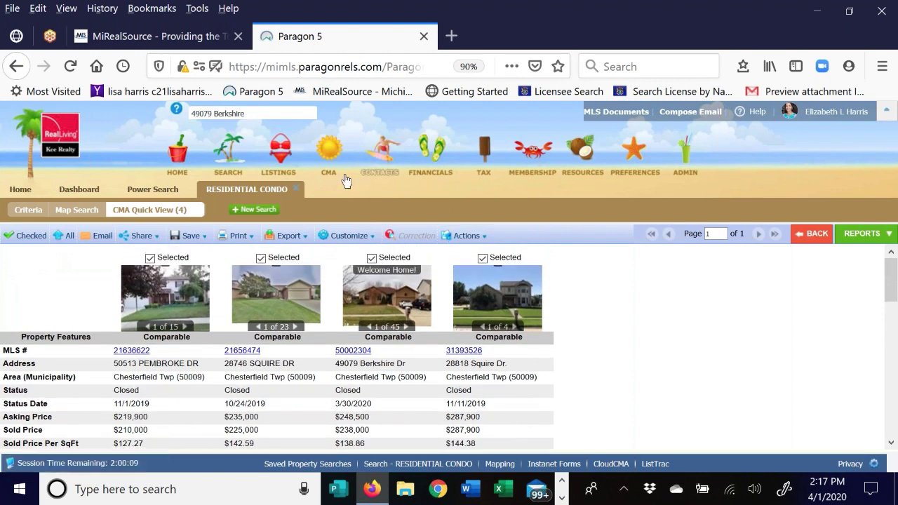
click(344, 236)
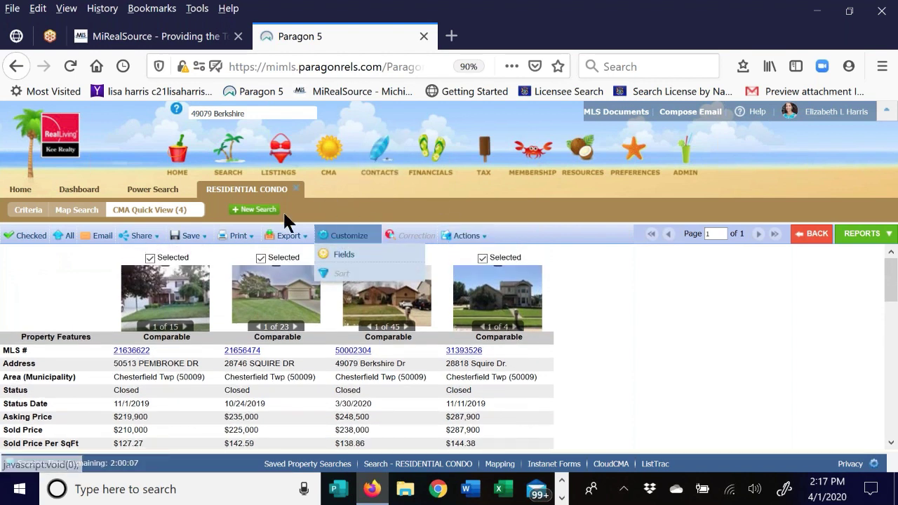
- Open the CMA Quick View Field Prefs and browse the Available field list
click(350, 237)
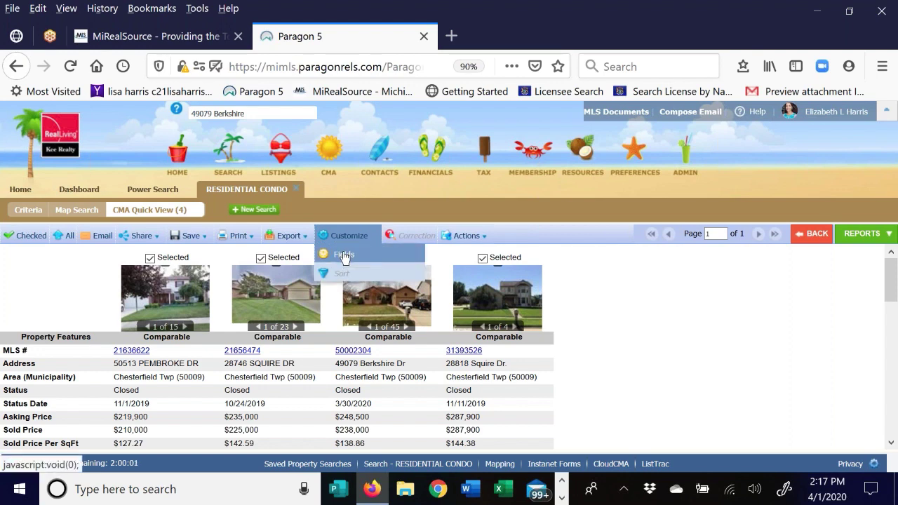
click(345, 257)
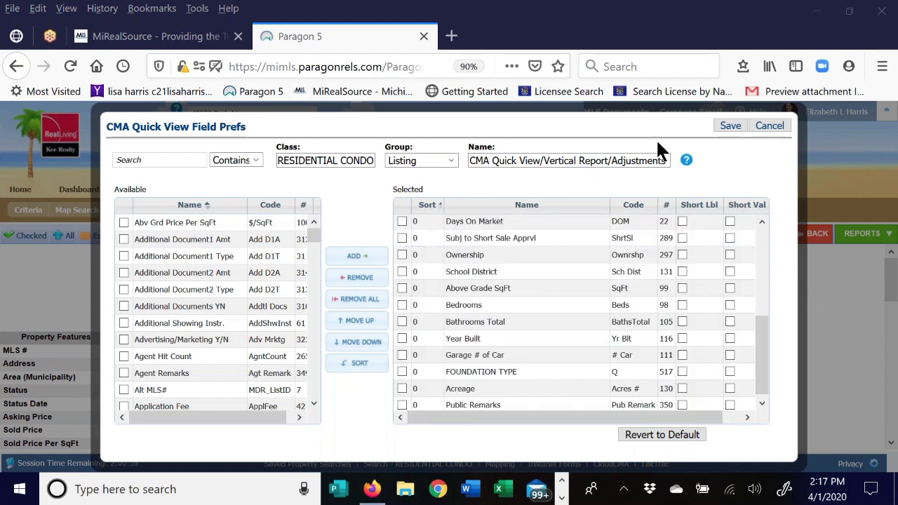
click(722, 338)
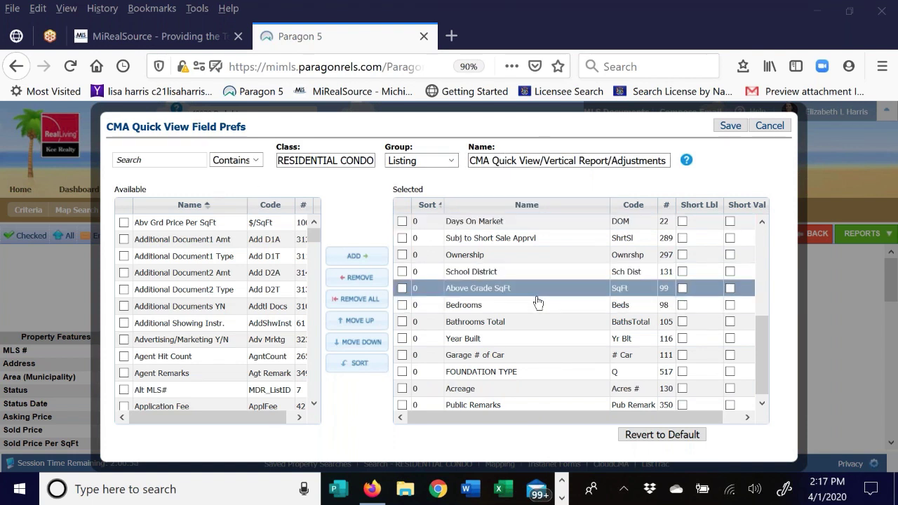
click(120, 162)
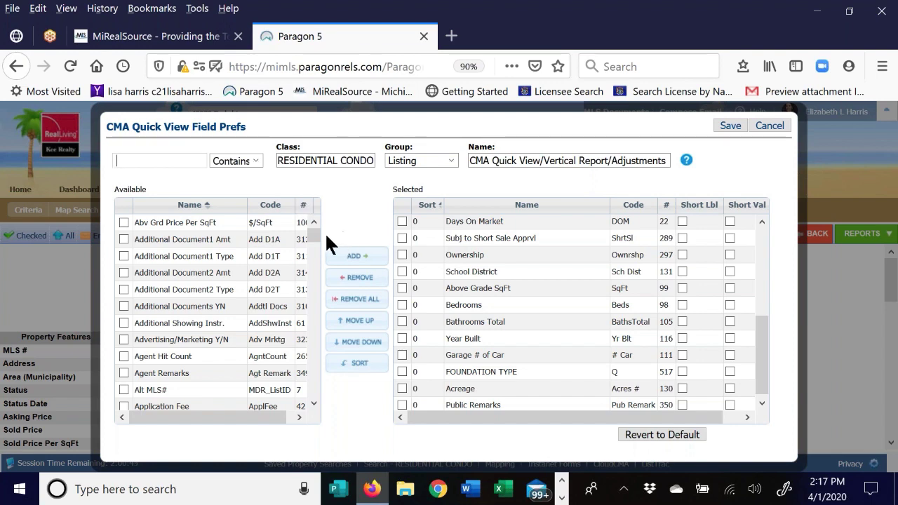
mouse_move(314, 233)
mouse_down()
mouse_move(314, 265)
mouse_move(307, 242)
mouse_up()
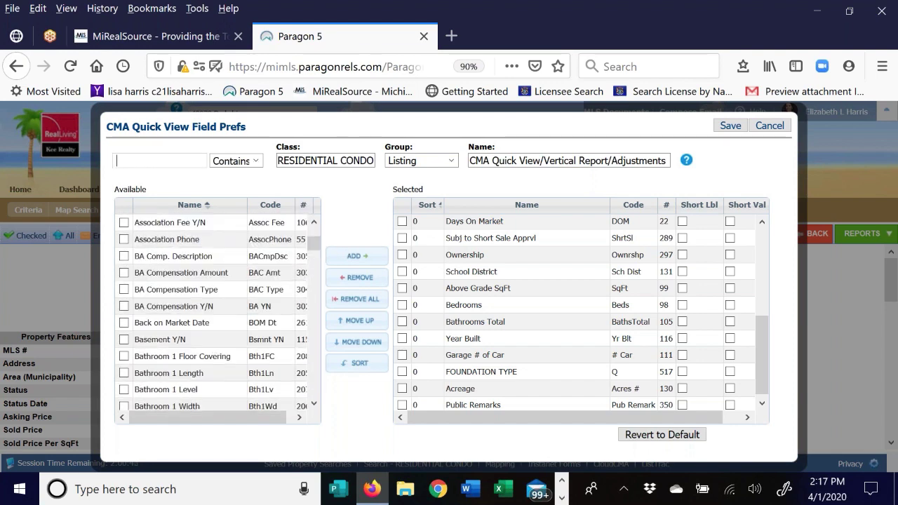
click(125, 339)
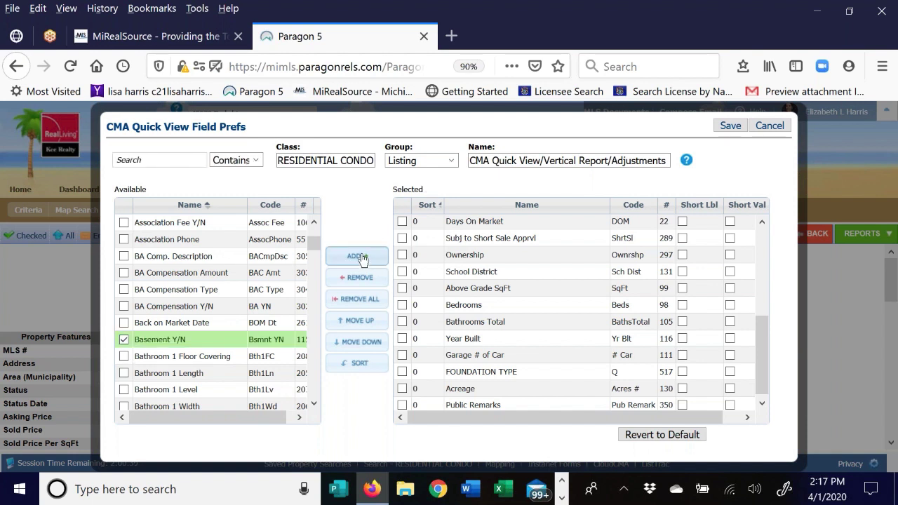
click(361, 258)
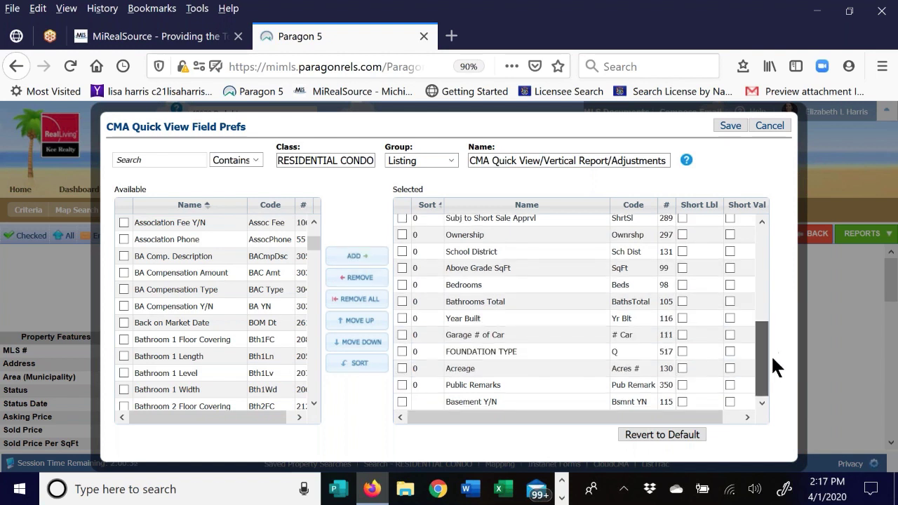
click(492, 404)
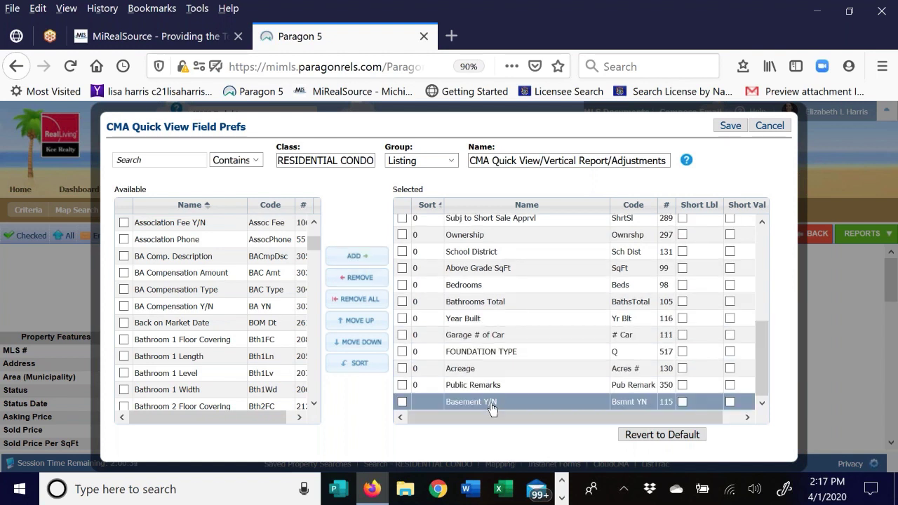
double_click(537, 406)
drag(540, 388, 527, 321)
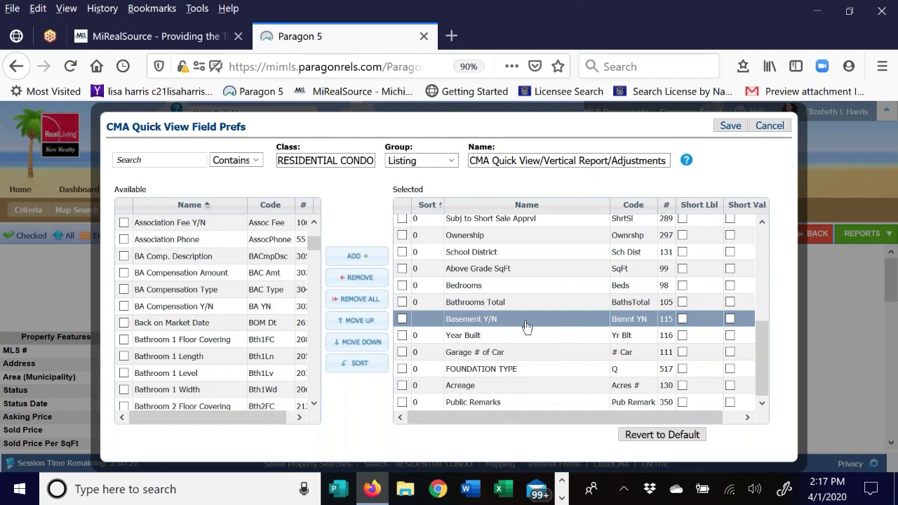
scroll(536, 322, up, 3)
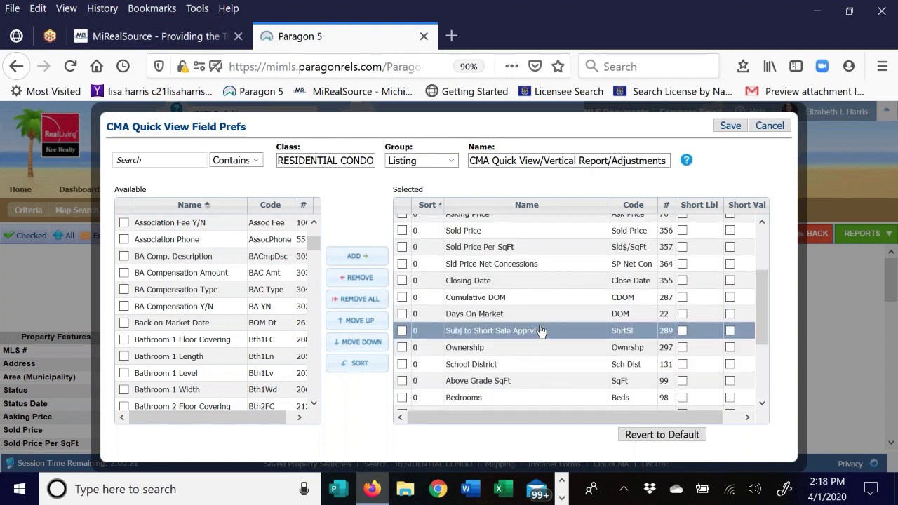
scroll(540, 331, up, 3)
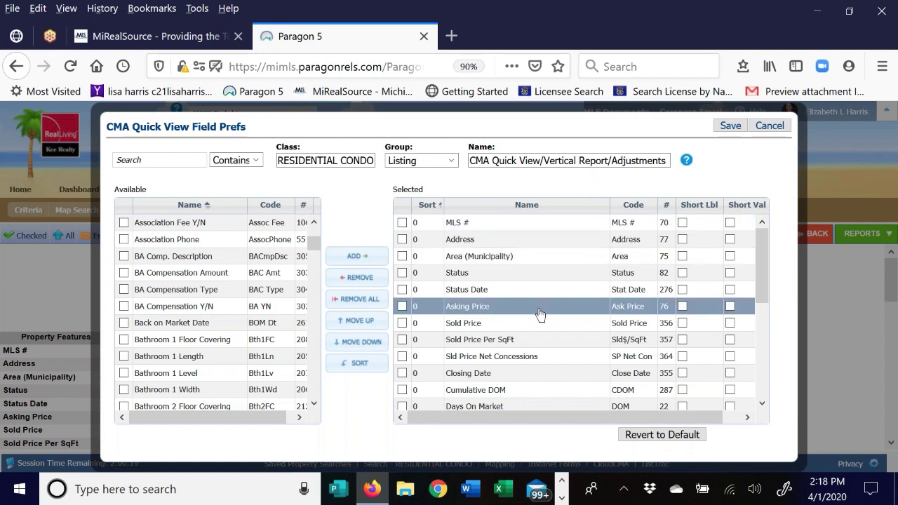
scroll(463, 370, down, 5)
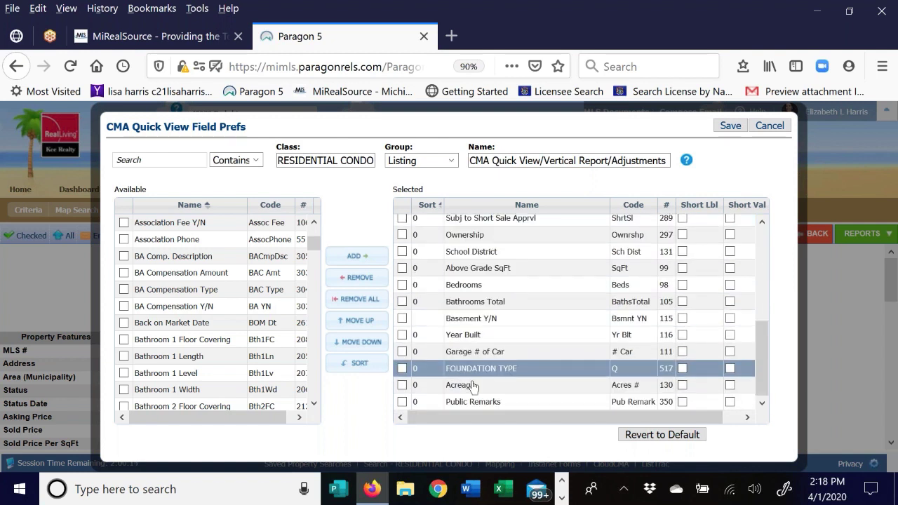
click(405, 317)
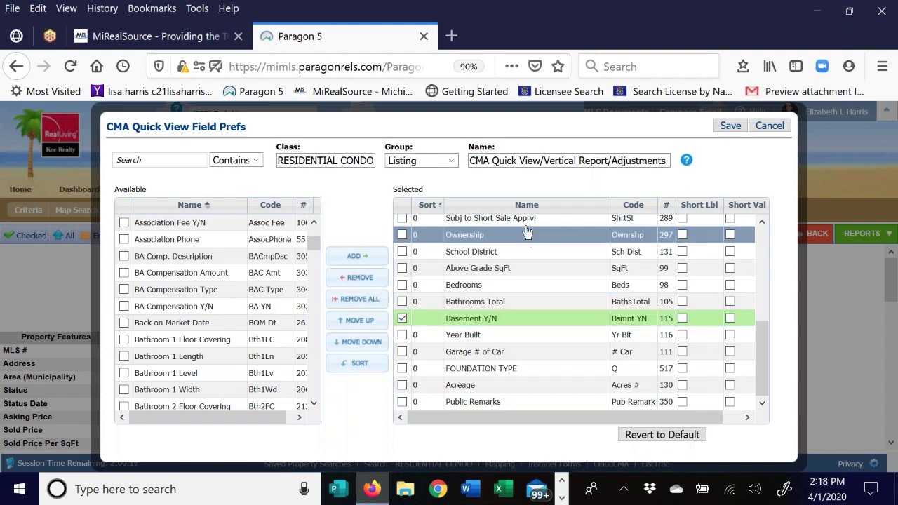
click(359, 277)
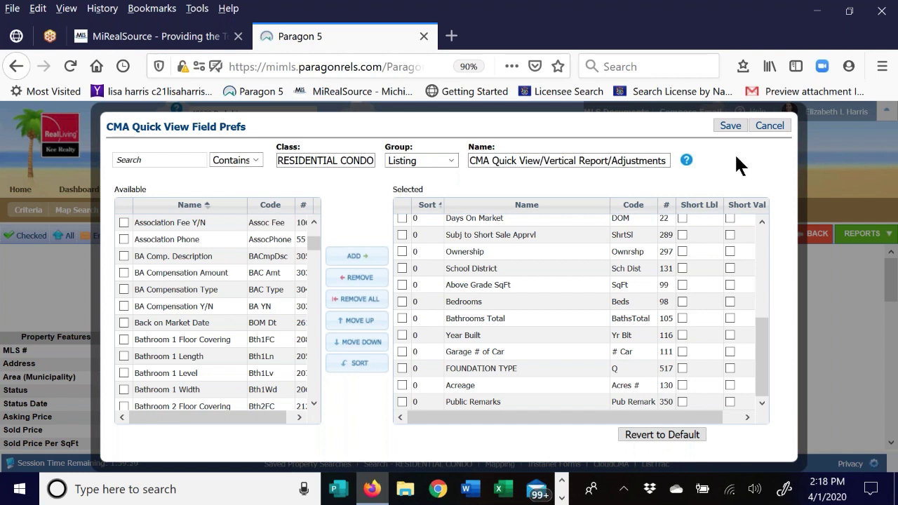
- Leave the field Group unchanged and save the CMA Quick View field preferences
click(449, 161)
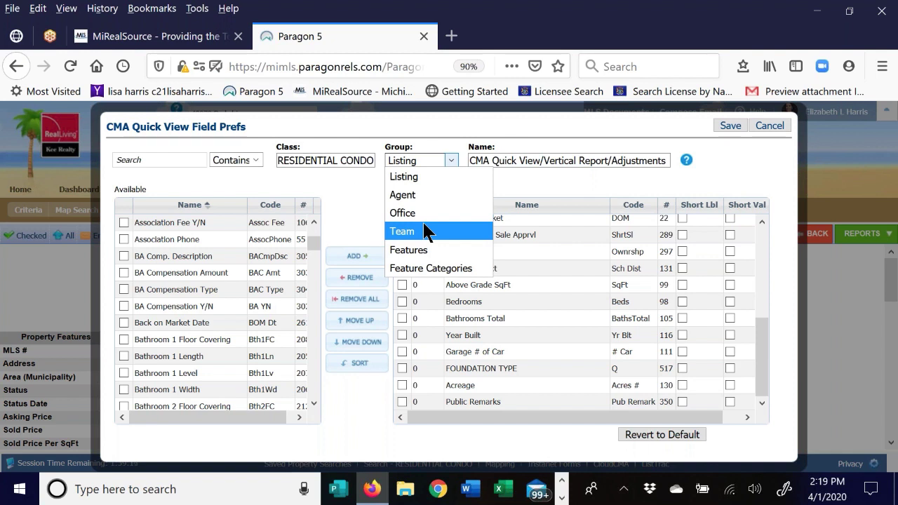
click(743, 171)
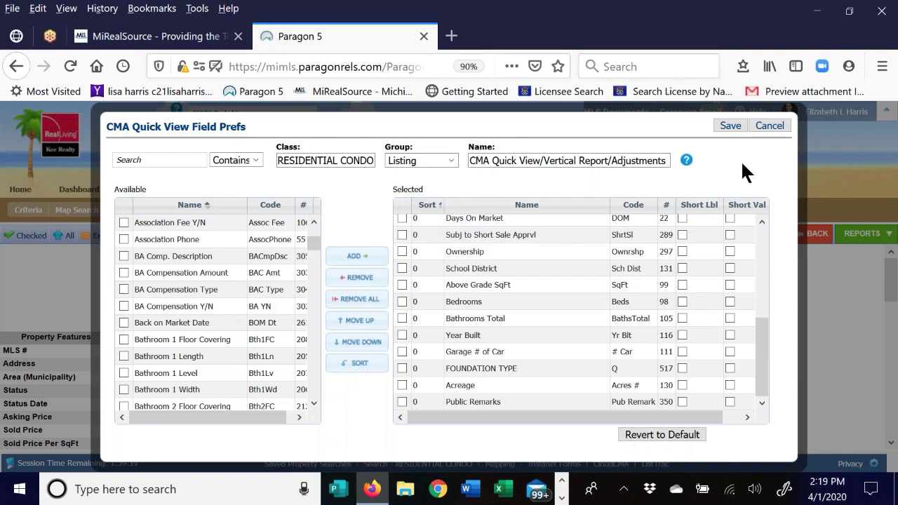
click(733, 125)
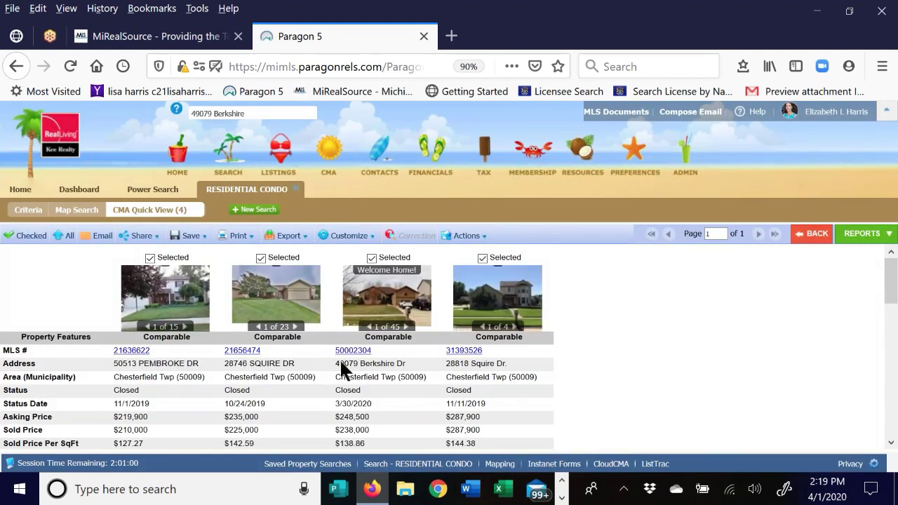
- Open the CMA Summary report for the four comparables from the Reports list
scroll(630, 309, down, 6)
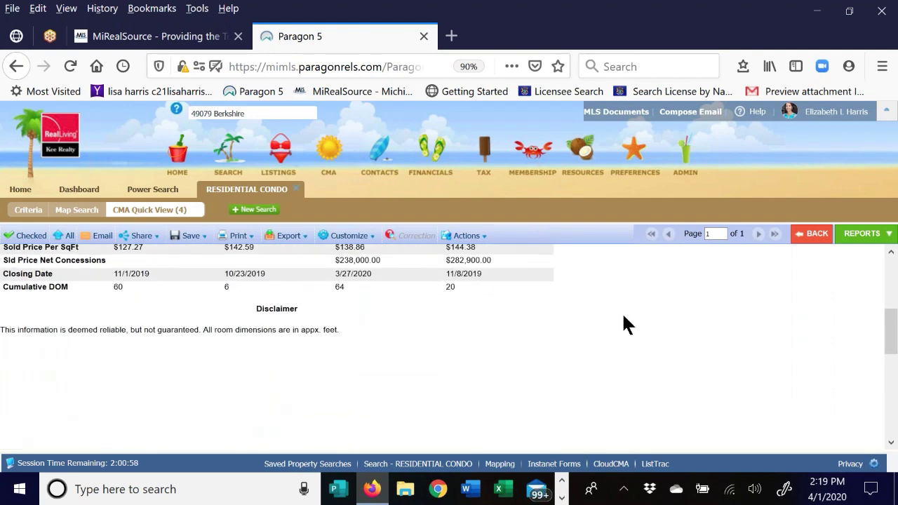
scroll(621, 312, up, 5)
scroll(615, 314, up, 1)
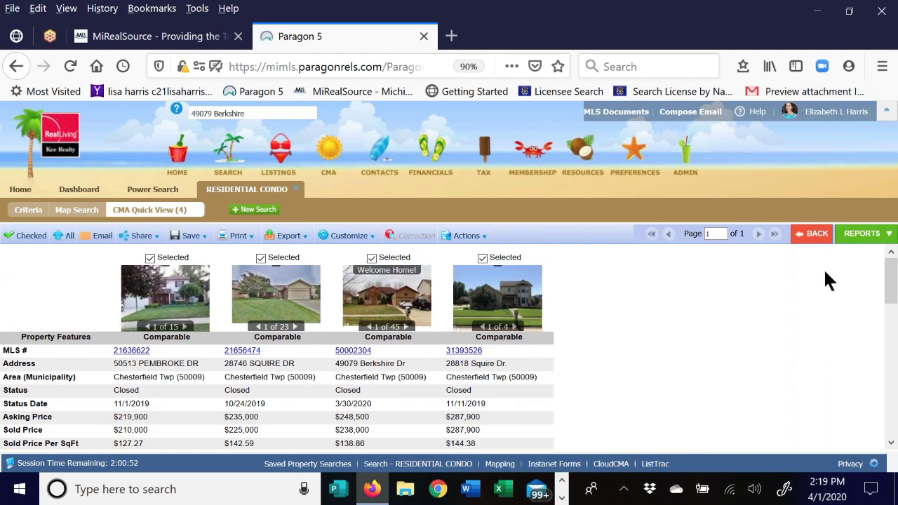
click(864, 233)
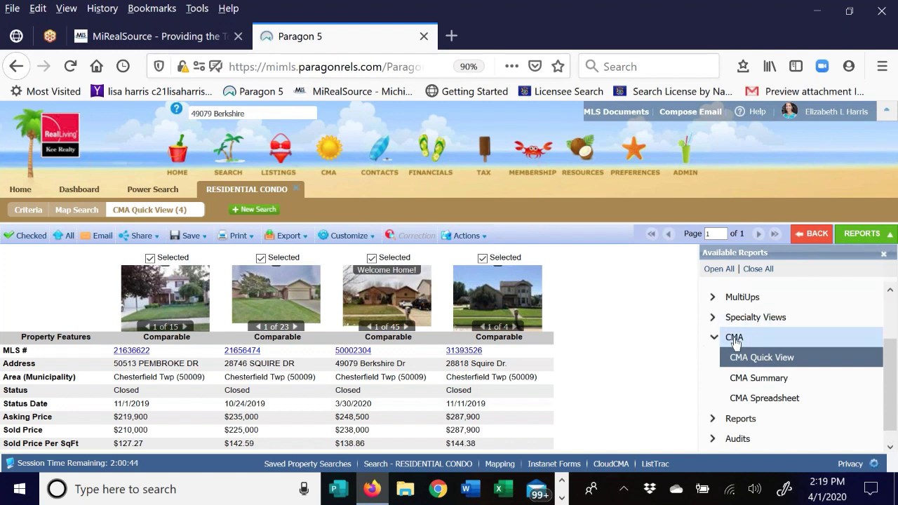
click(773, 379)
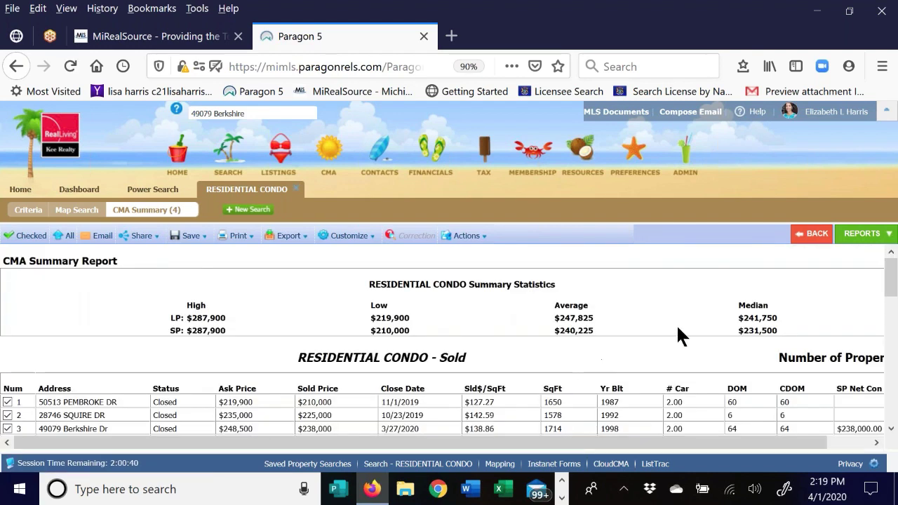
- Review the CMA Summary statistics ($138.28 average sold per sq ft), then open Customize options
scroll(667, 259, down, 1)
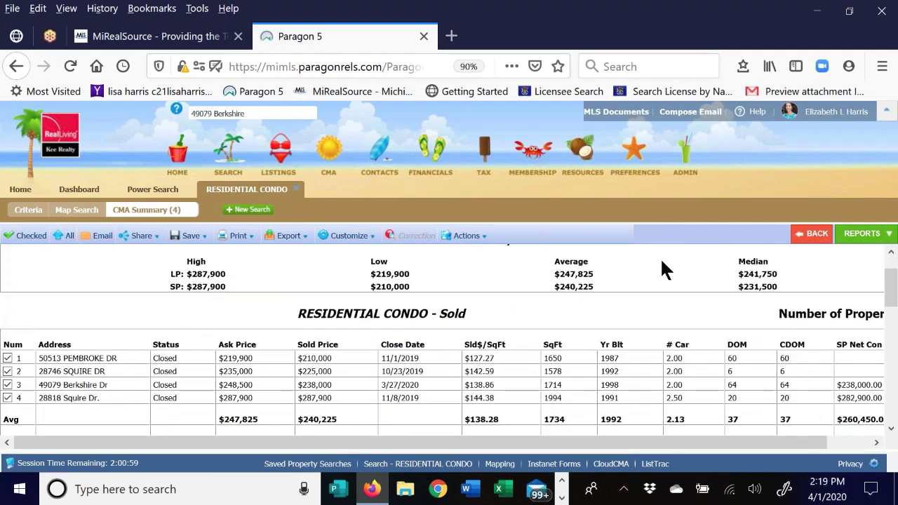
scroll(661, 265, up, 1)
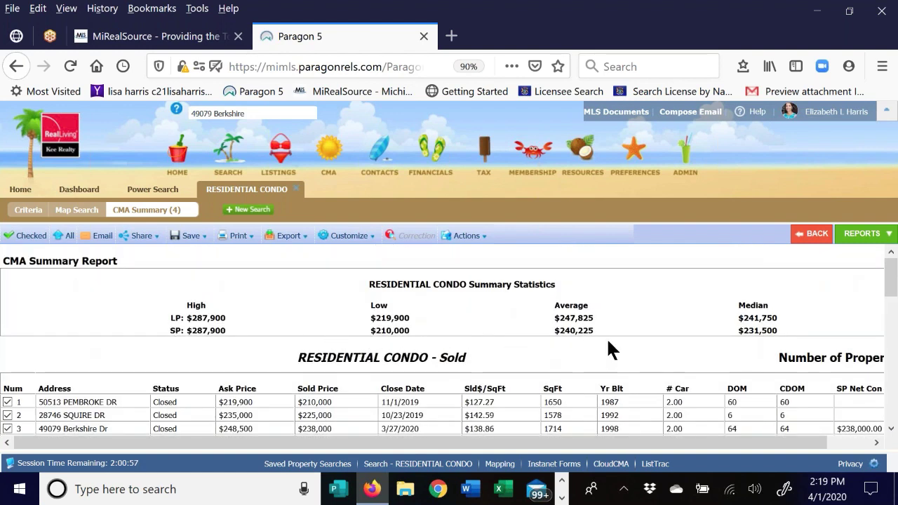
scroll(689, 321, down, 3)
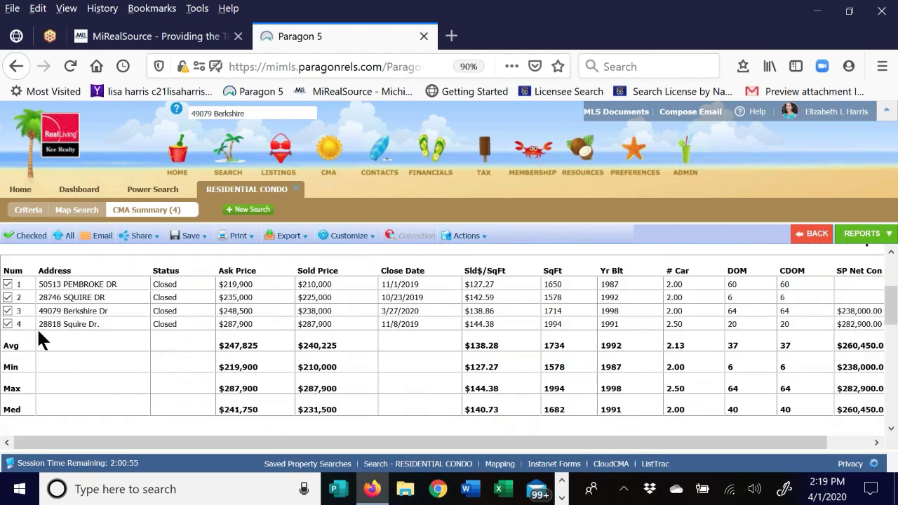
scroll(349, 340, up, 2)
scroll(350, 347, down, 1)
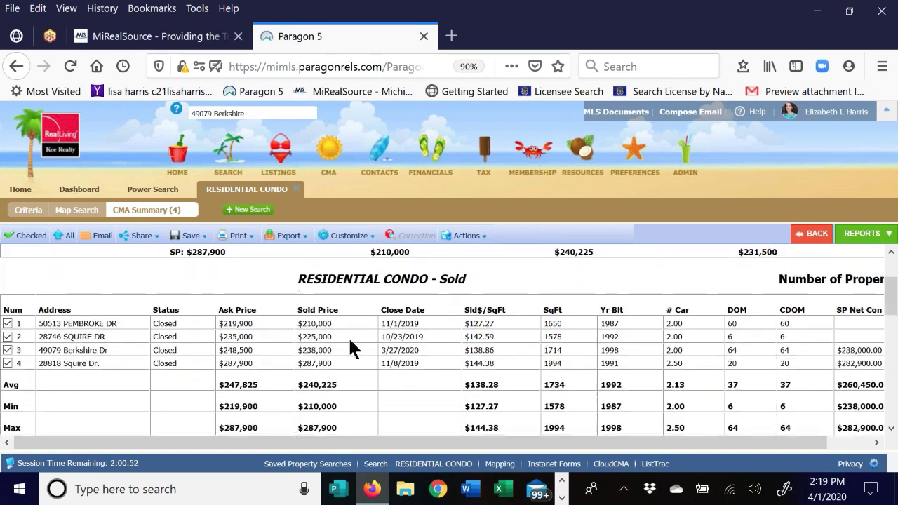
scroll(350, 347, down, 1)
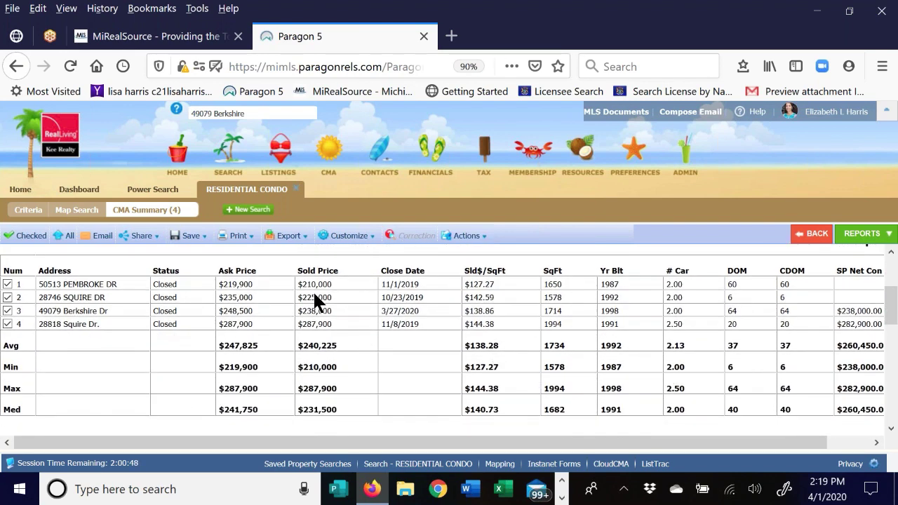
scroll(93, 354, down, 3)
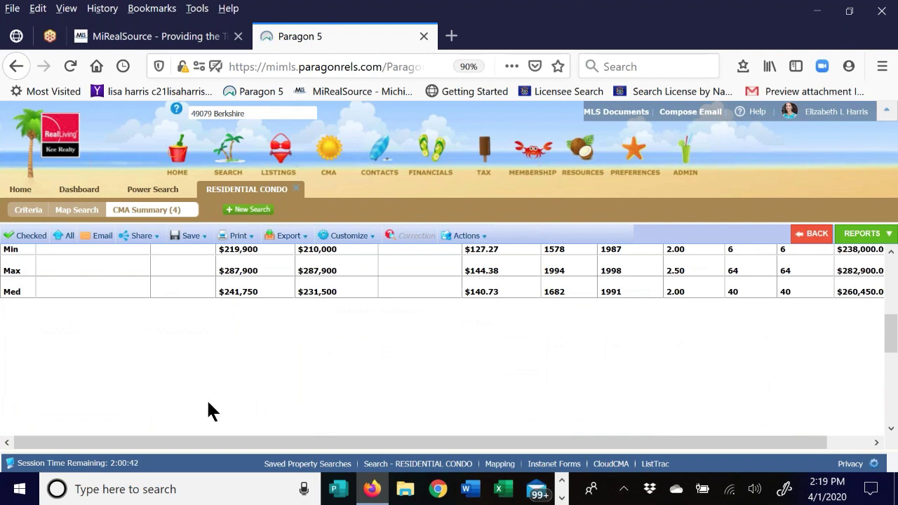
scroll(417, 393, up, 5)
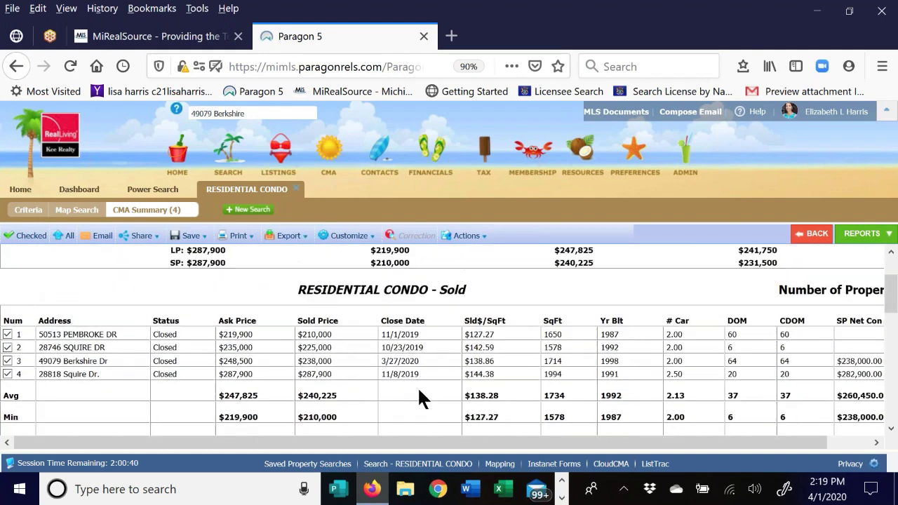
scroll(379, 384, up, 2)
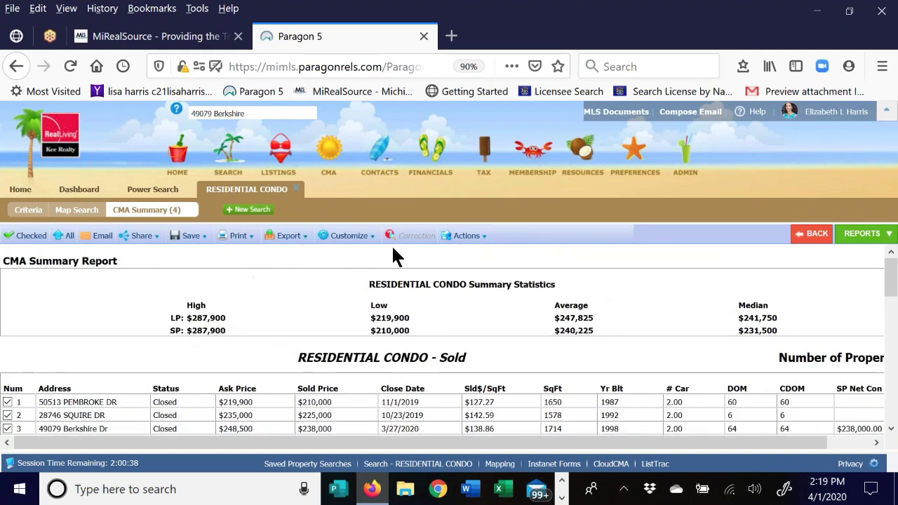
click(351, 238)
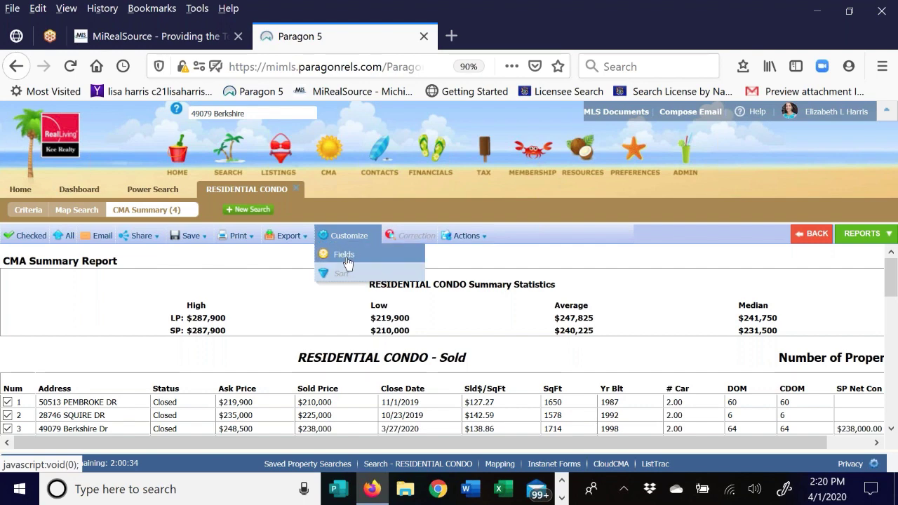
- Open the CMA Summary field preferences and load the summary fields for Sold listings
click(345, 254)
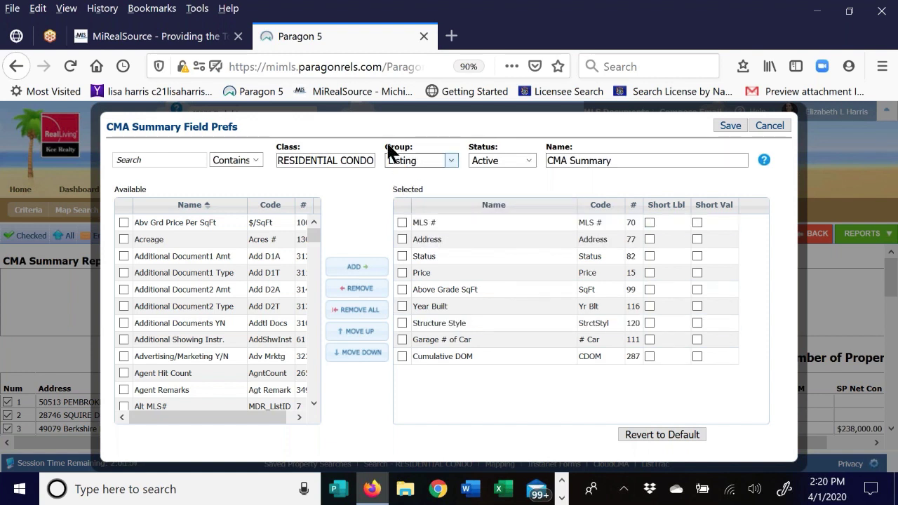
click(428, 158)
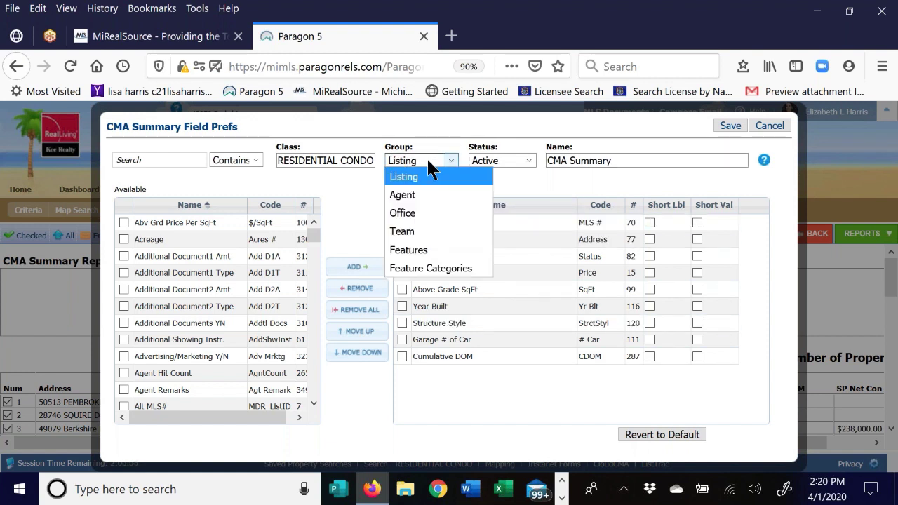
click(515, 163)
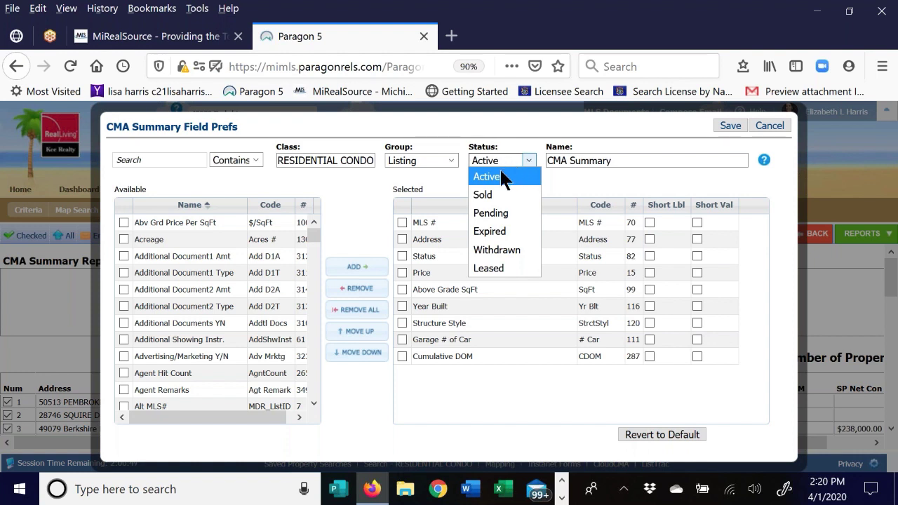
click(495, 179)
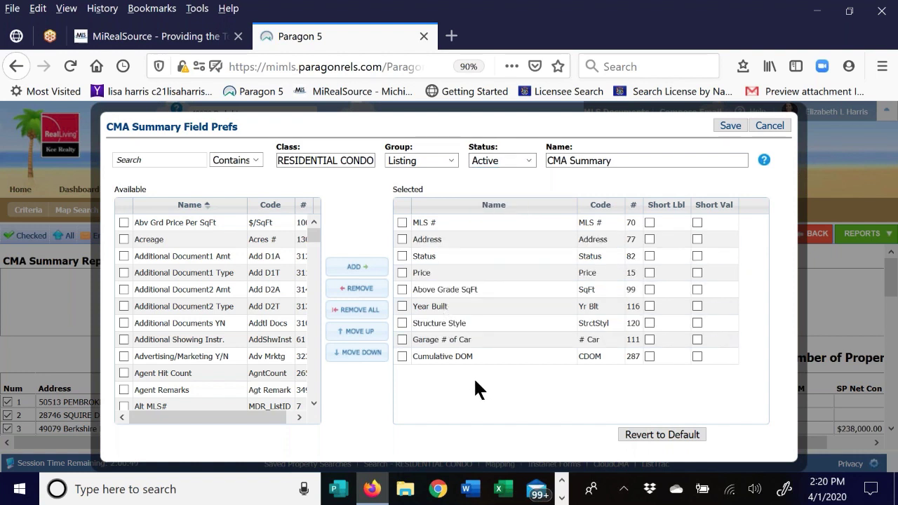
click(518, 161)
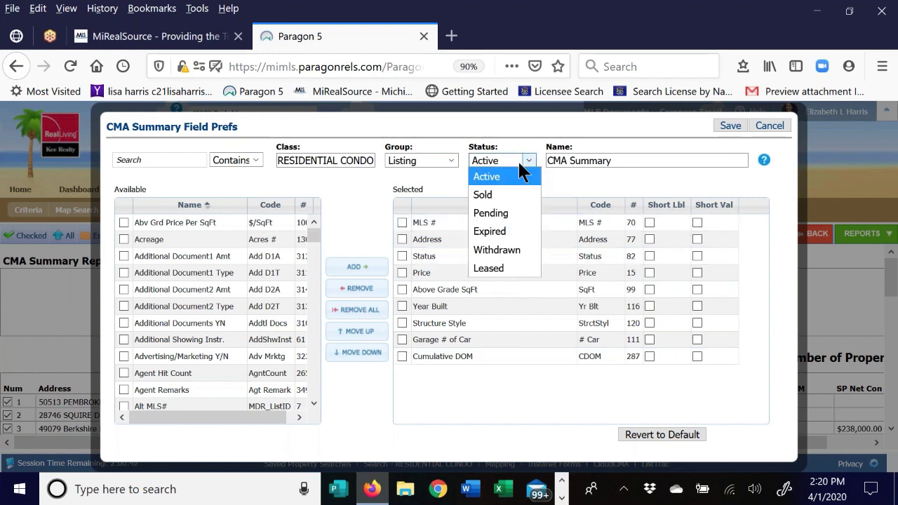
click(490, 195)
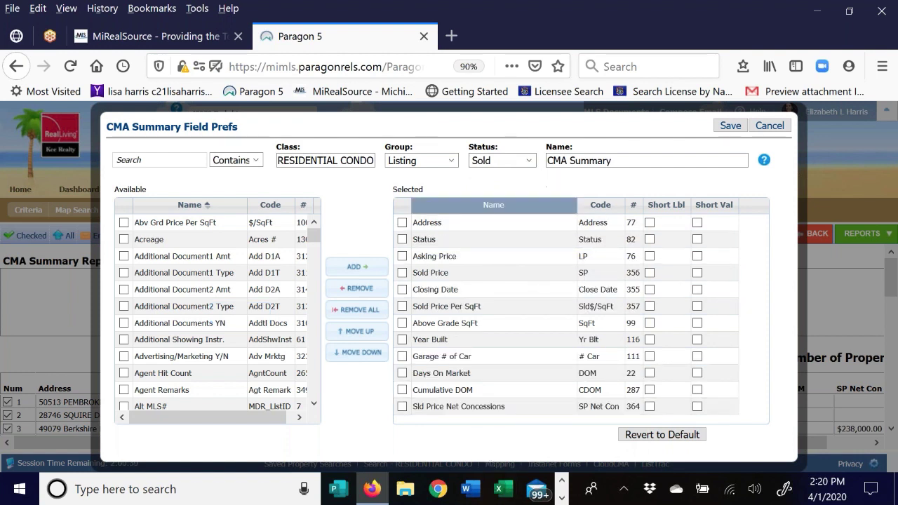
- Search available fields, mark Body of Water, then cancel without saving changes
click(141, 160)
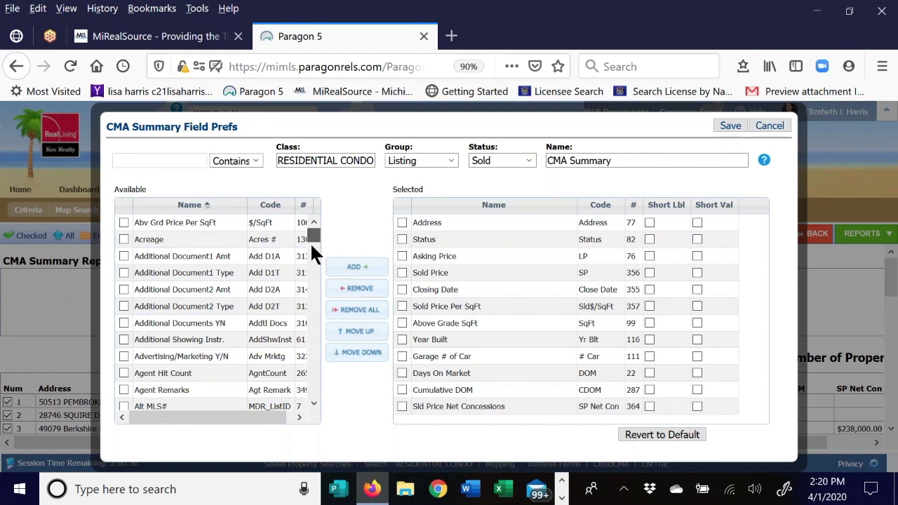
drag(311, 244, 310, 273)
click(168, 321)
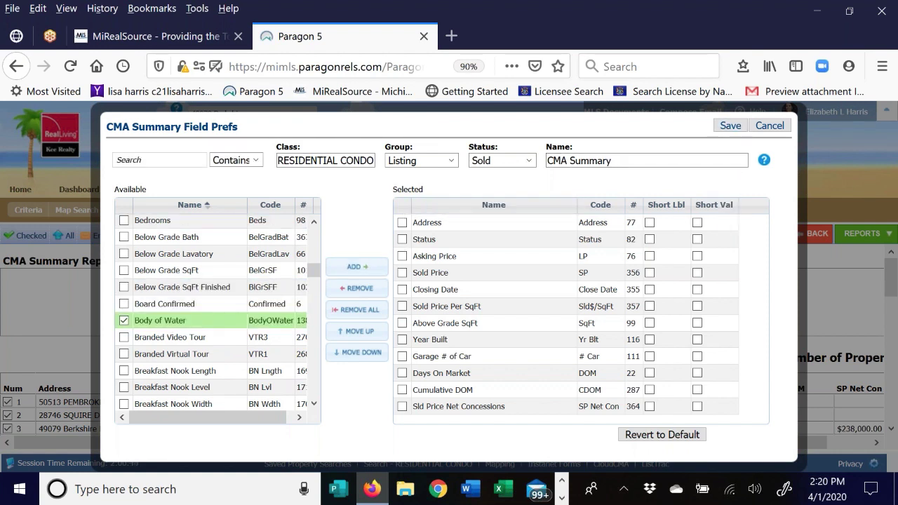
click(770, 126)
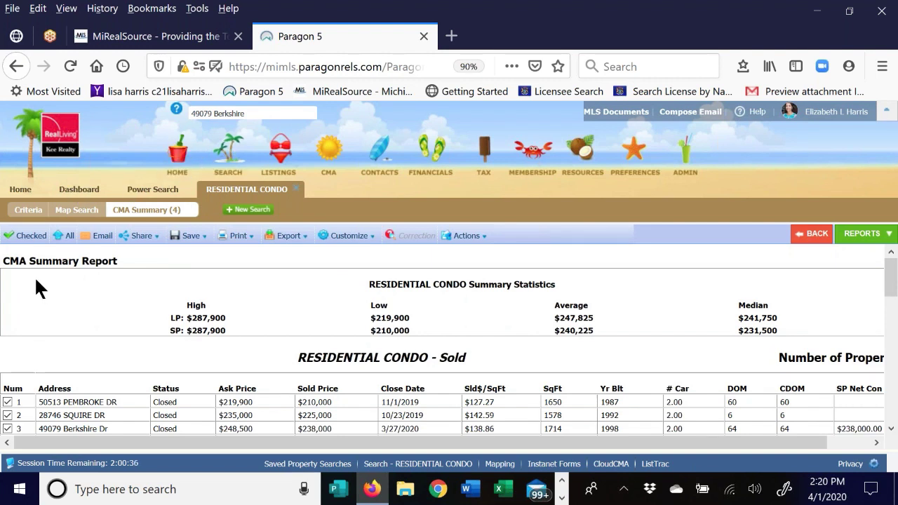
- Expand Favorites in the reports list, showing MLS Spreadsheet default, MLS CLIENT VIEW and CLIENT FULL PACKAGE
click(868, 236)
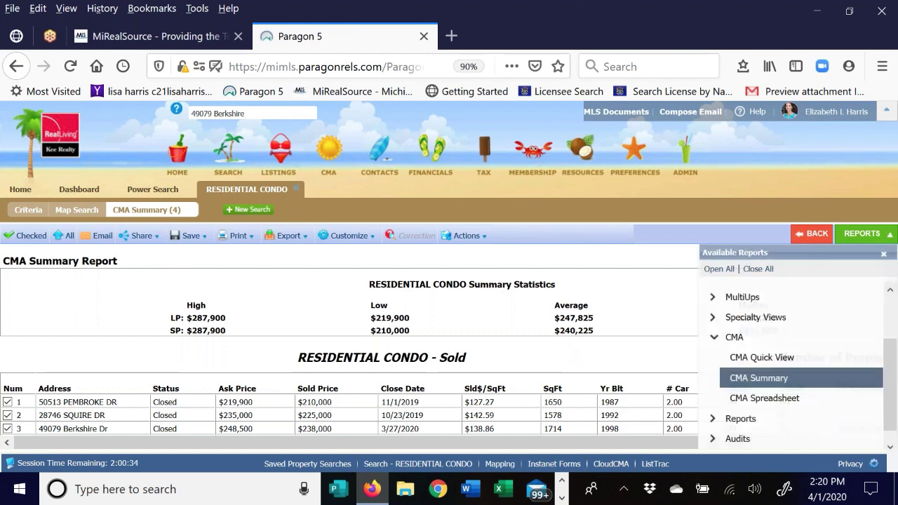
click(714, 336)
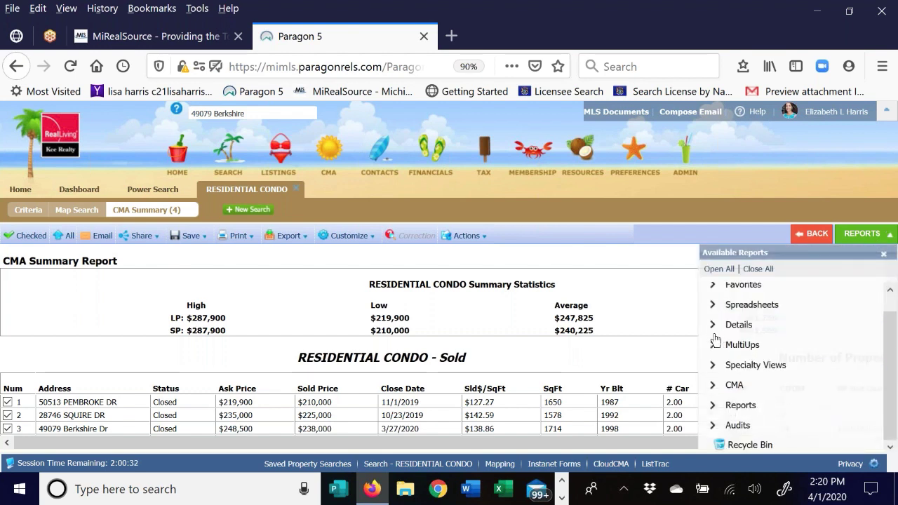
click(713, 385)
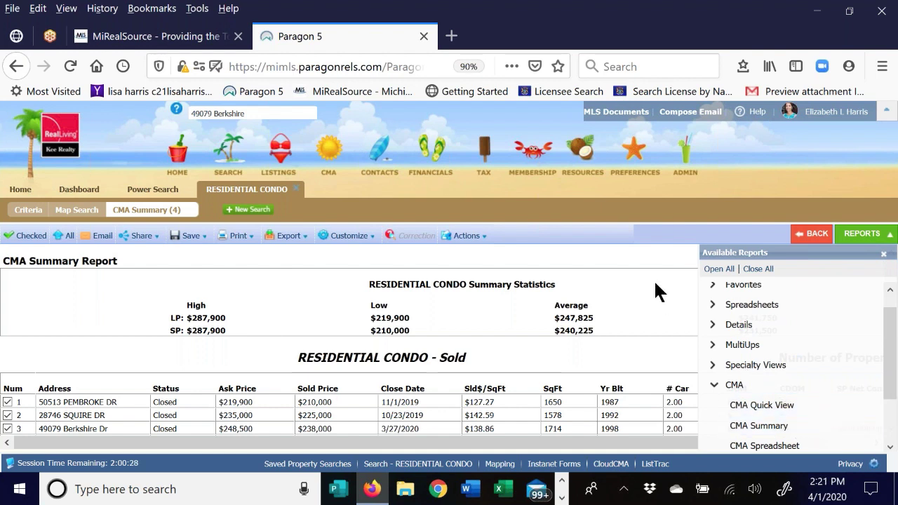
click(864, 236)
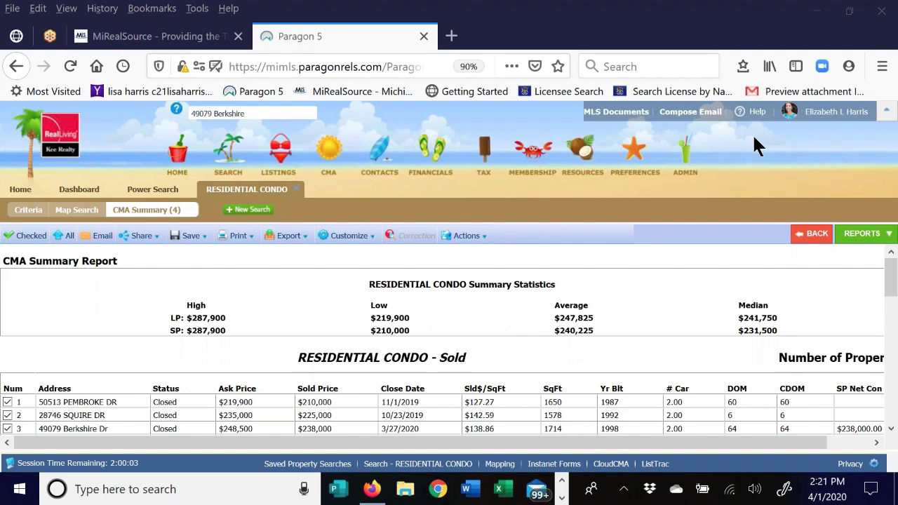
click(875, 239)
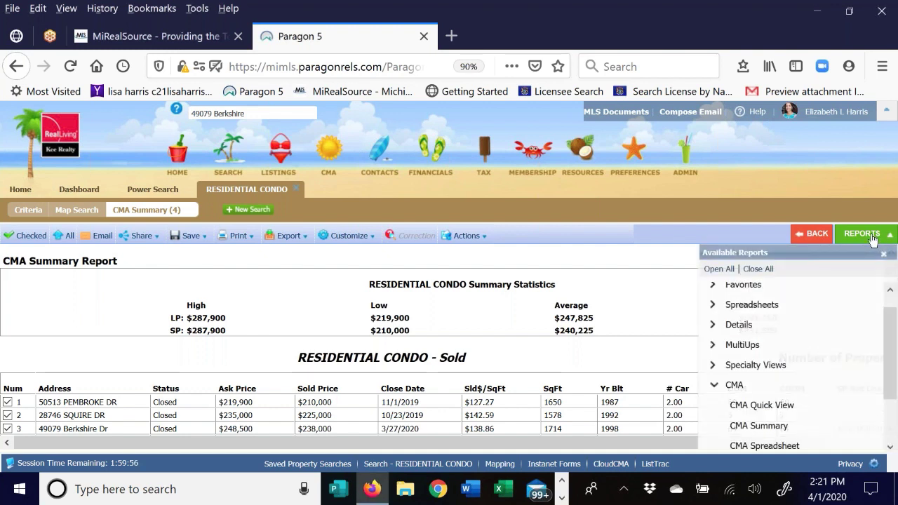
scroll(894, 343, up, 1)
click(714, 301)
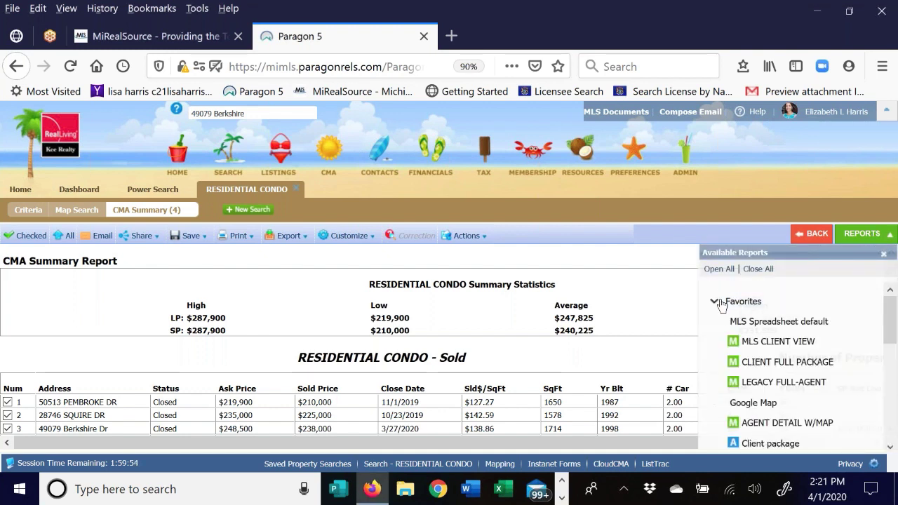
- Show the comps in MLS Spreadsheet default and send them to Cloud CMA: CMA
click(775, 321)
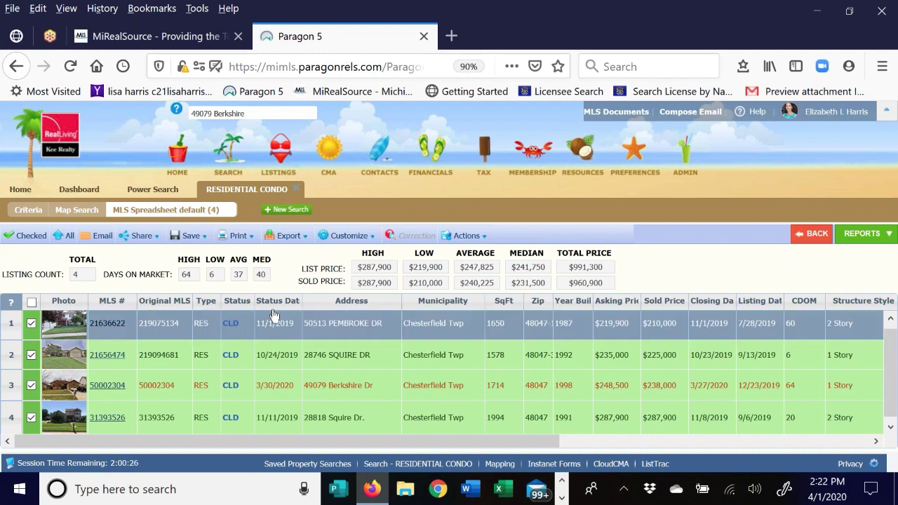
click(467, 237)
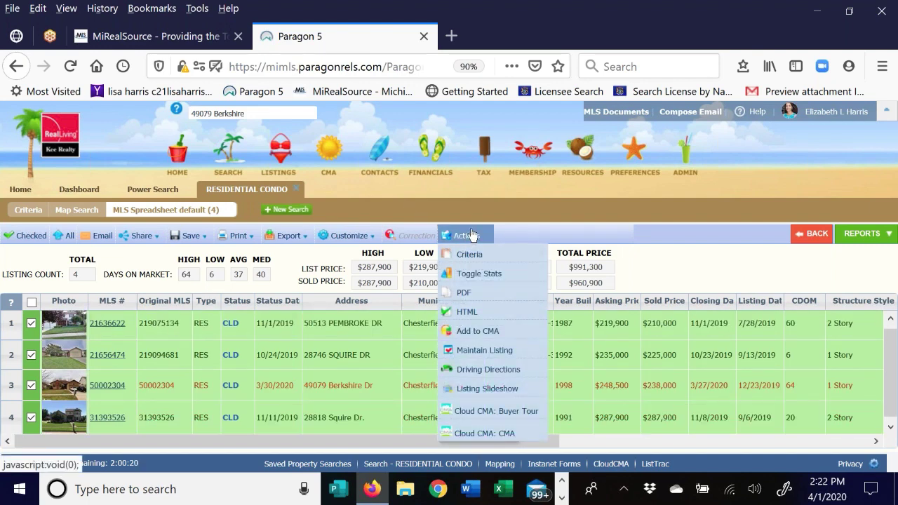
click(443, 237)
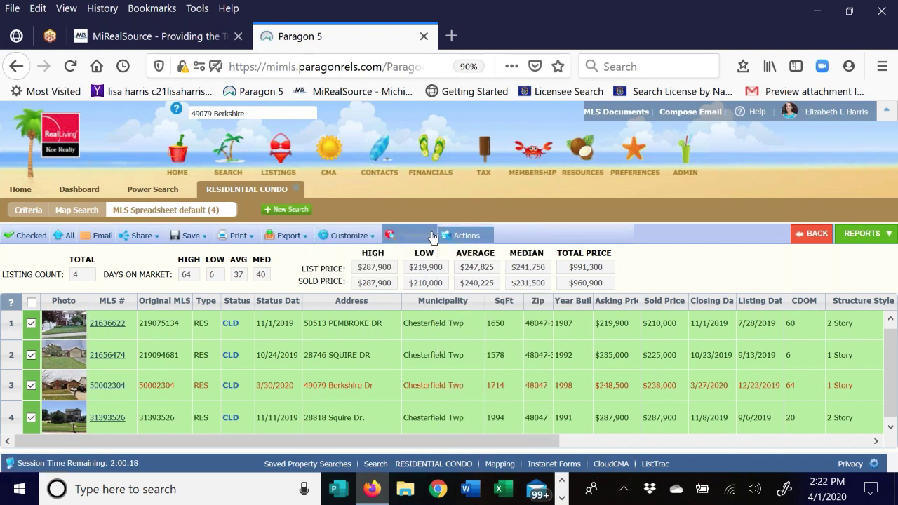
mouse_move(466, 238)
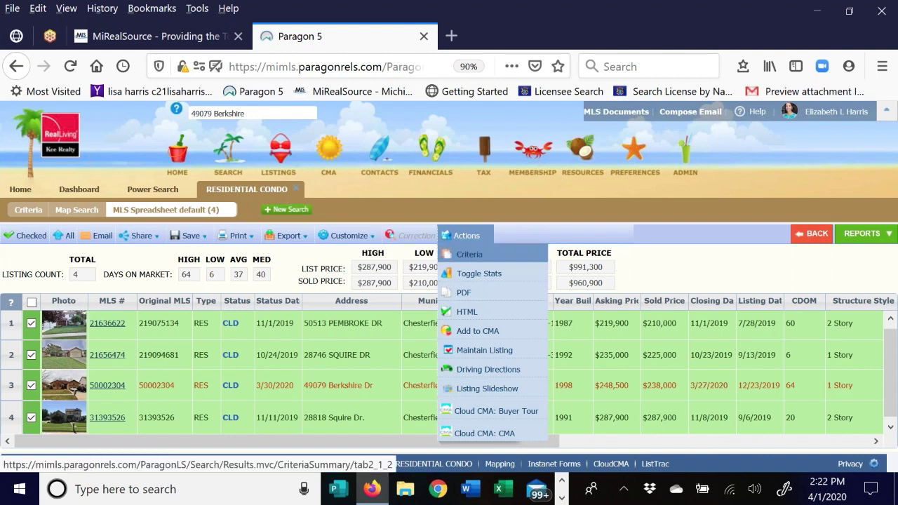
click(460, 435)
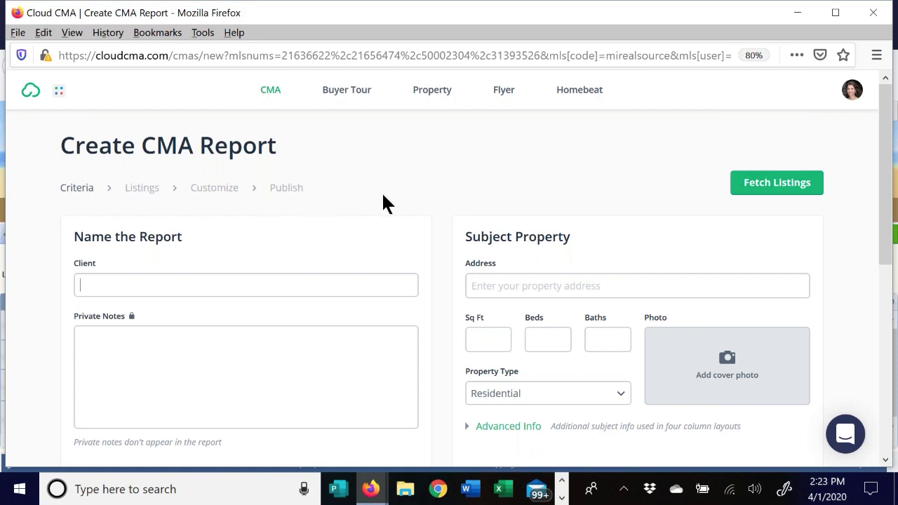
- Enter 'Test CMA Class' as the client name on the Create CMA Report page
scroll(244, 214, down, 2)
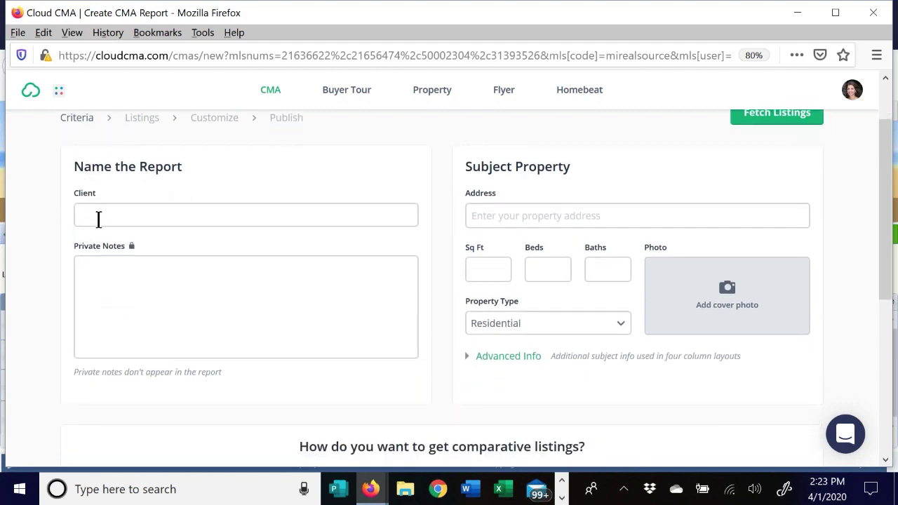
text(Test CMA Class)
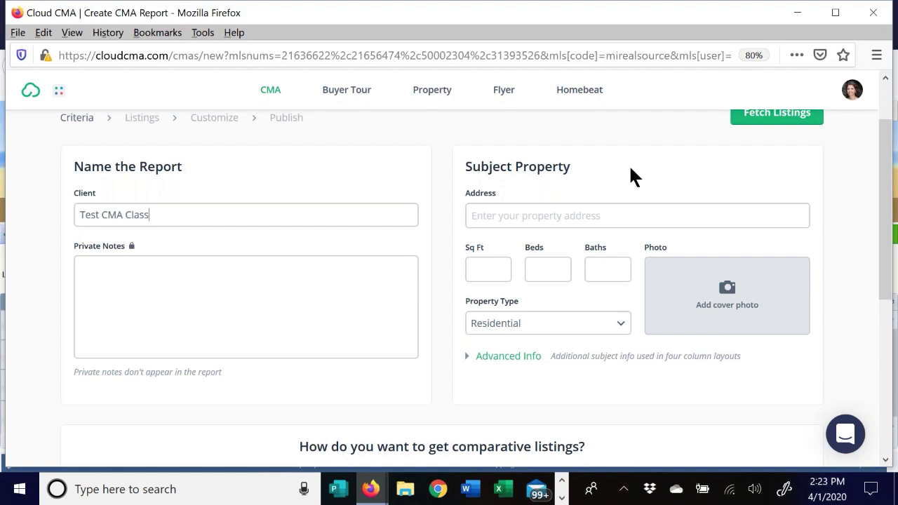
click(483, 219)
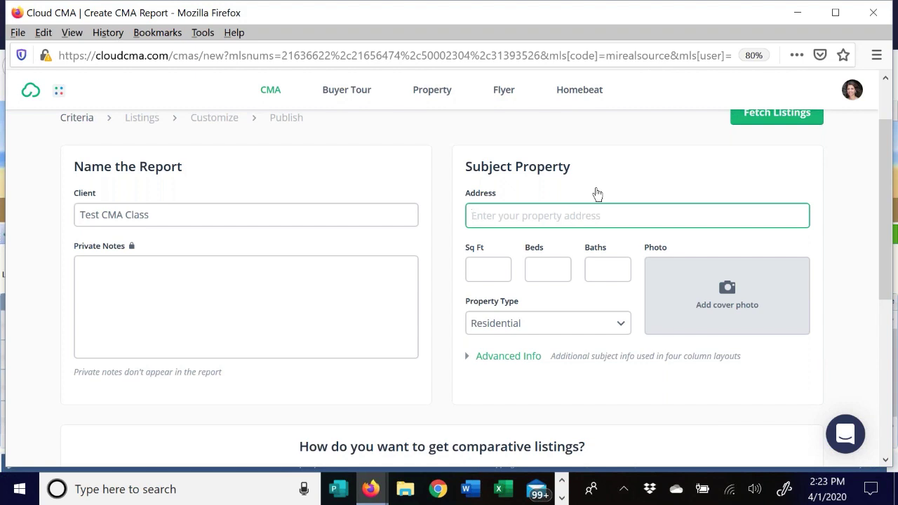
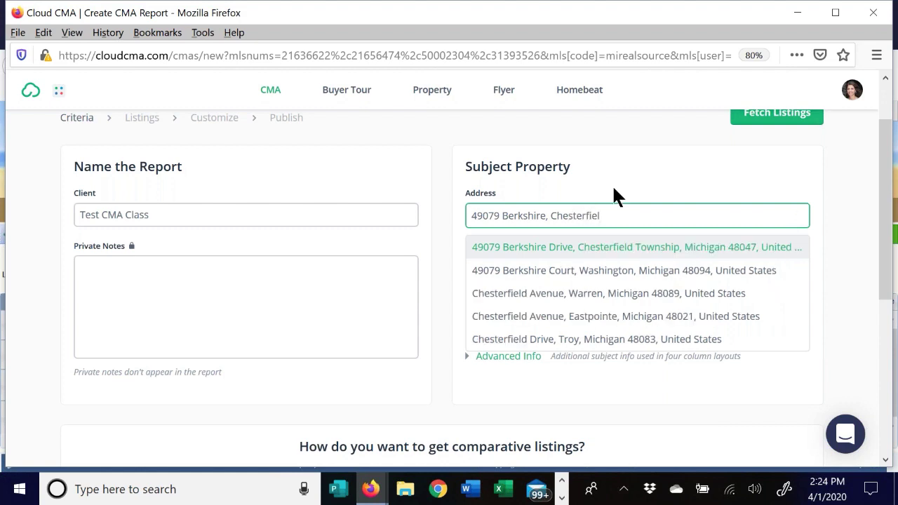
click(614, 250)
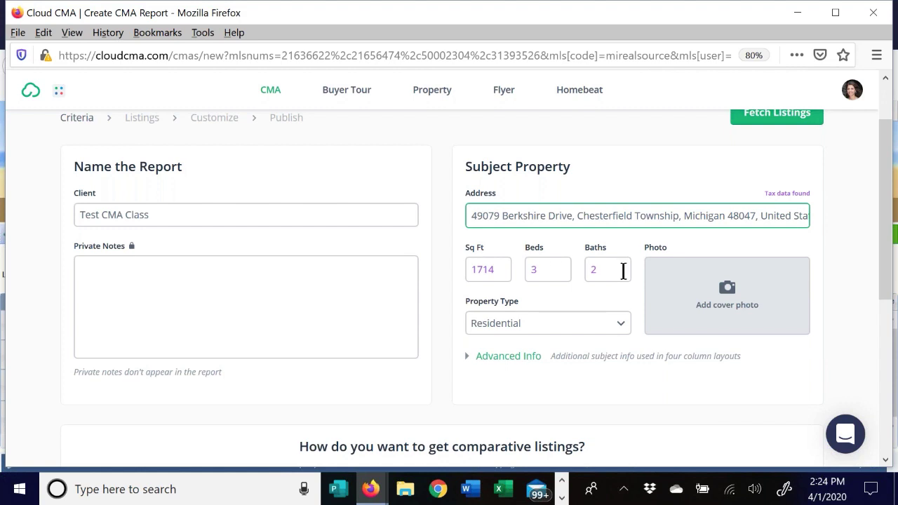
drag(605, 269, 592, 269)
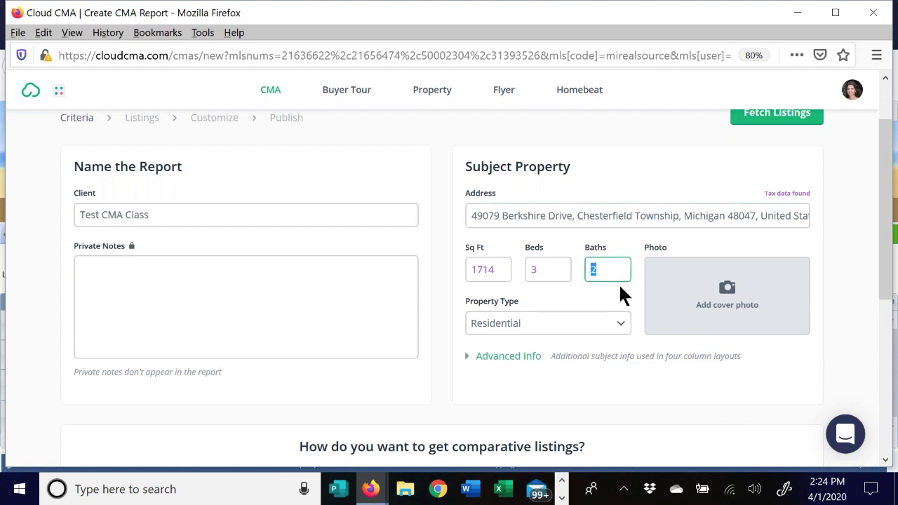
text(3)
- In Advanced Info, set Area to Chesterfield Township and Style to Ranch
scroll(830, 239, down, 2)
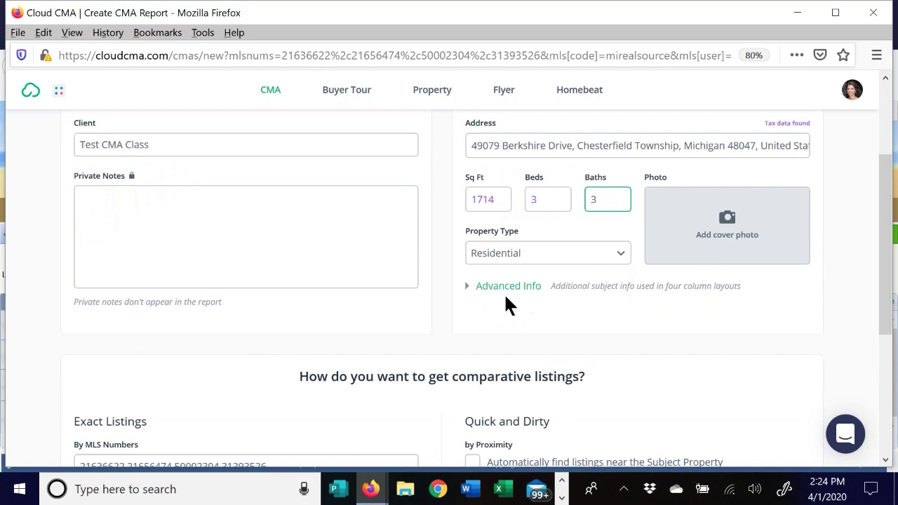
click(470, 291)
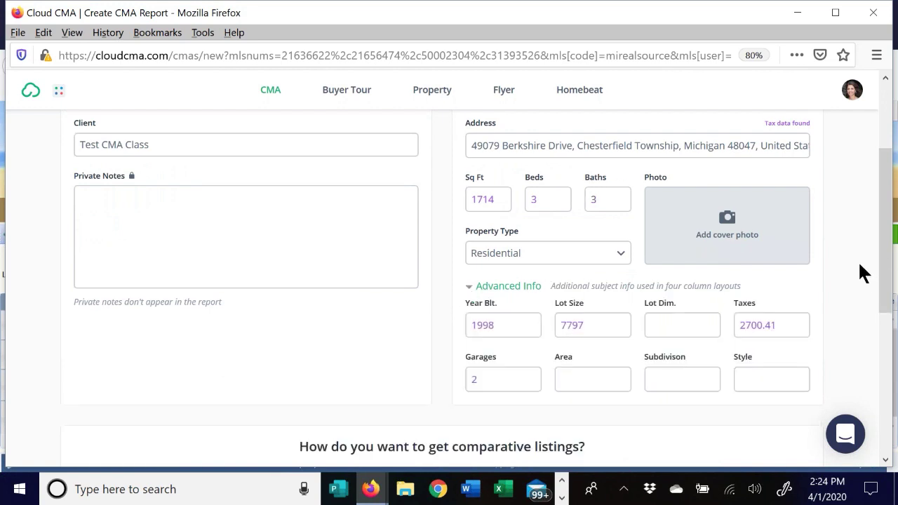
scroll(858, 260, down, 1)
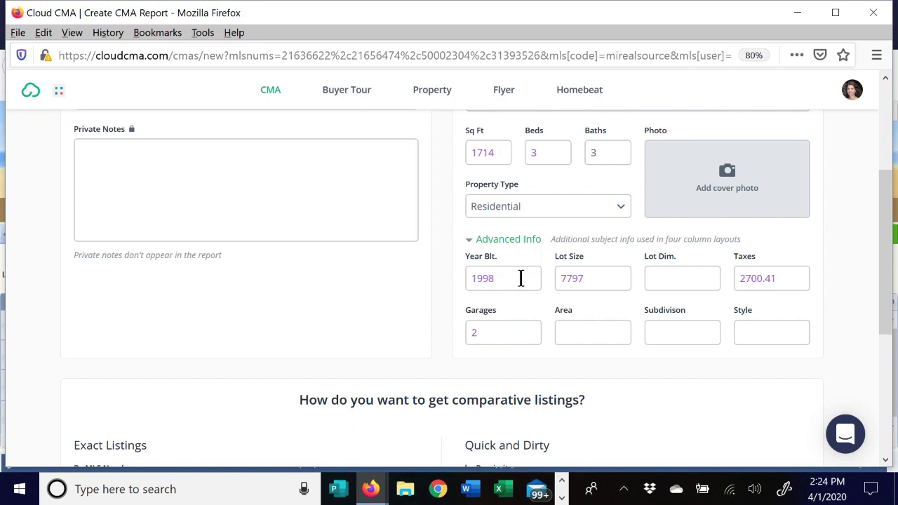
click(586, 336)
text(Che)
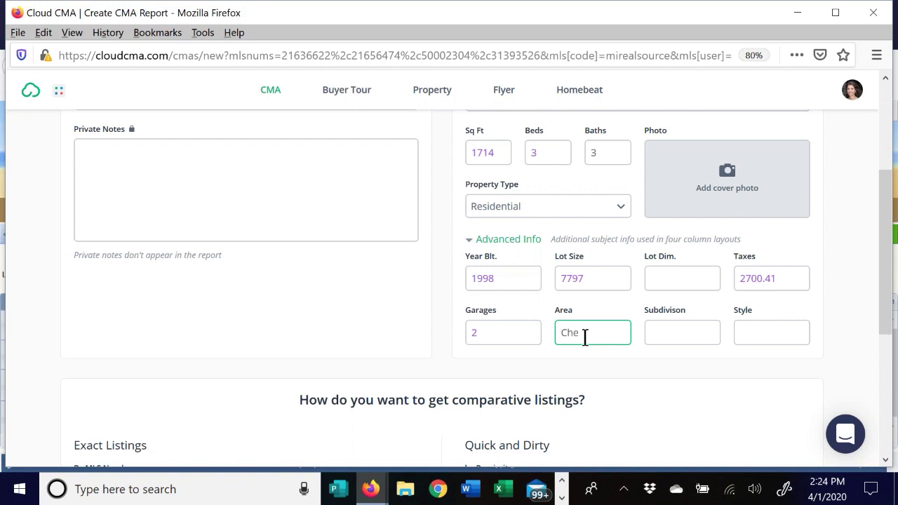
text(sterfield Township)
click(758, 334)
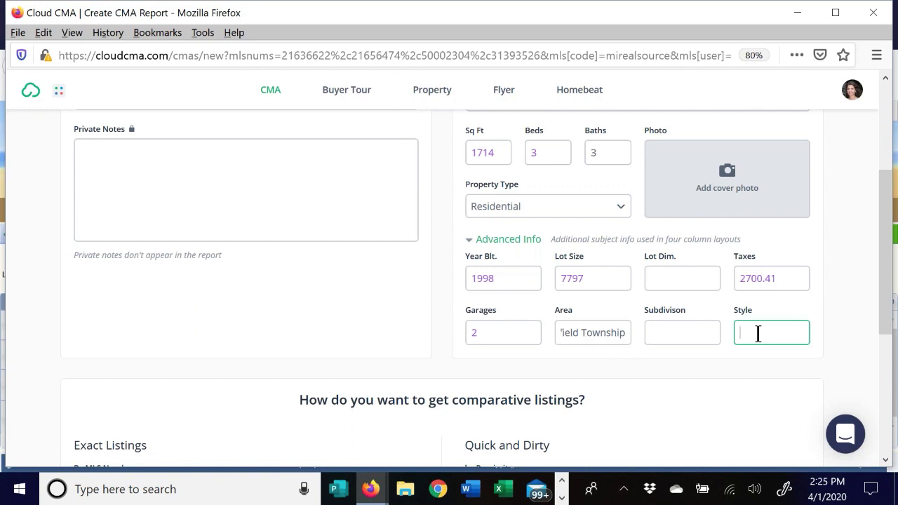
text(Ranch)
- Start adding a cover photo for the subject property
click(680, 278)
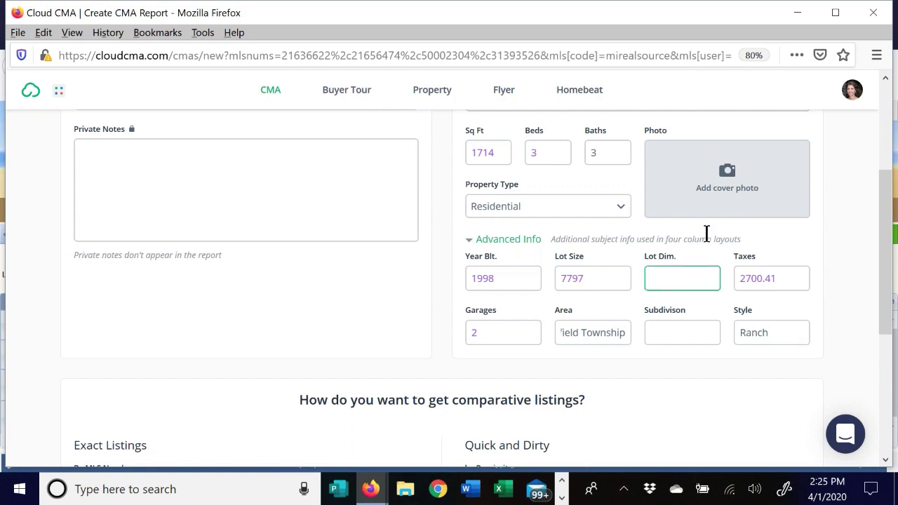
scroll(760, 203, up, 1)
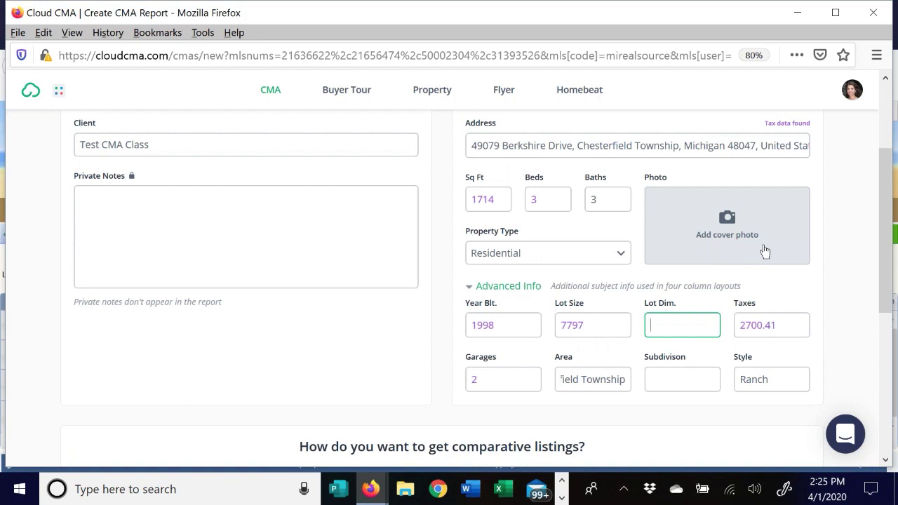
click(730, 219)
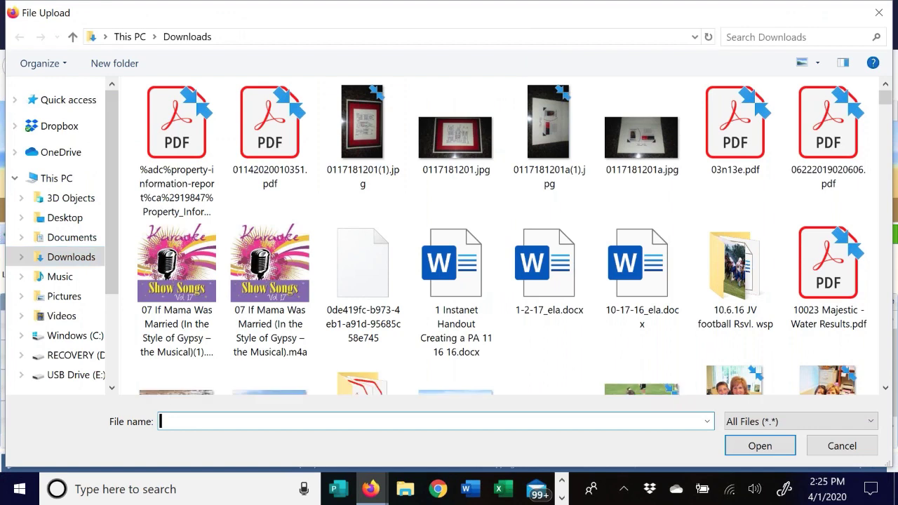
- Search Downloads for 'berkshire' and upload IMG-2281.jpg as the subject photo
click(750, 37)
text(berks)
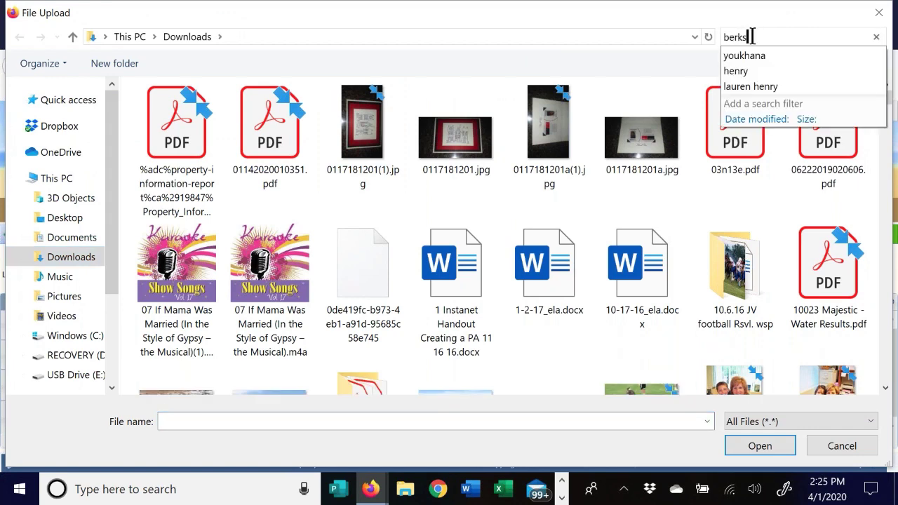
text(hire)
click(195, 142)
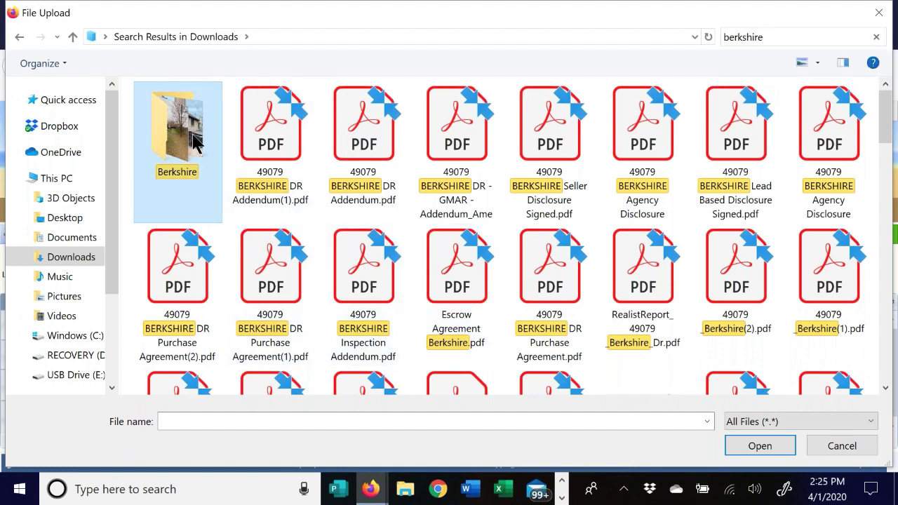
double_click(195, 142)
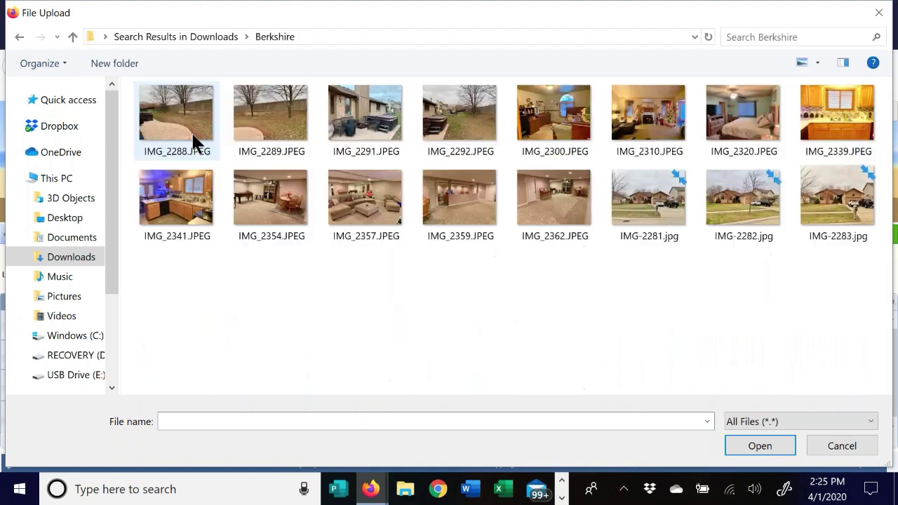
click(28, 40)
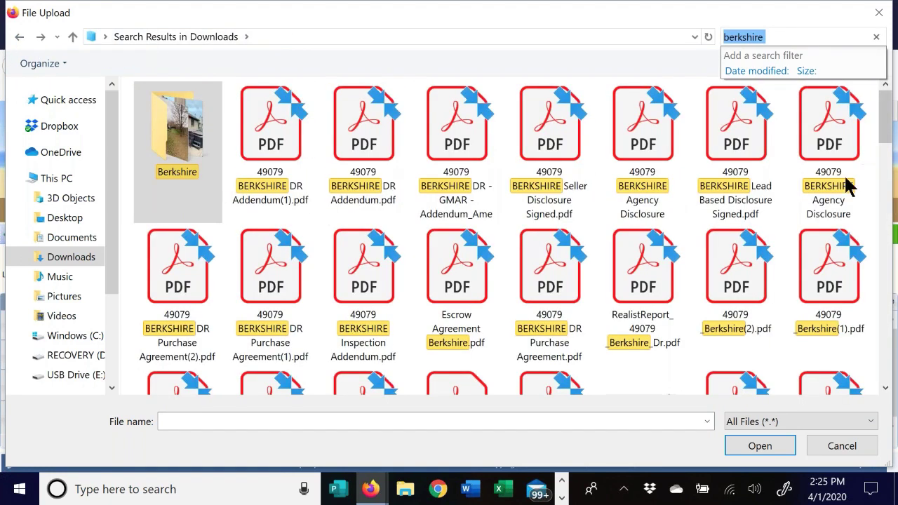
drag(884, 137, 869, 216)
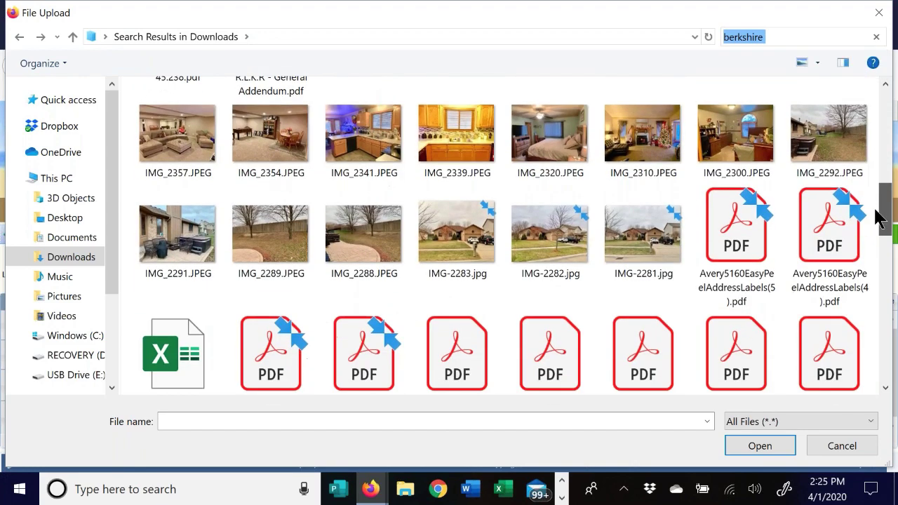
click(648, 241)
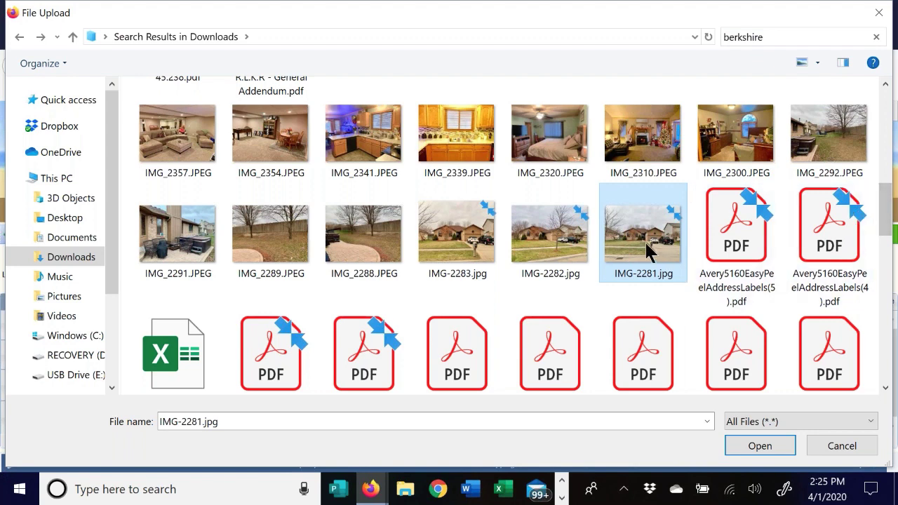
double_click(644, 242)
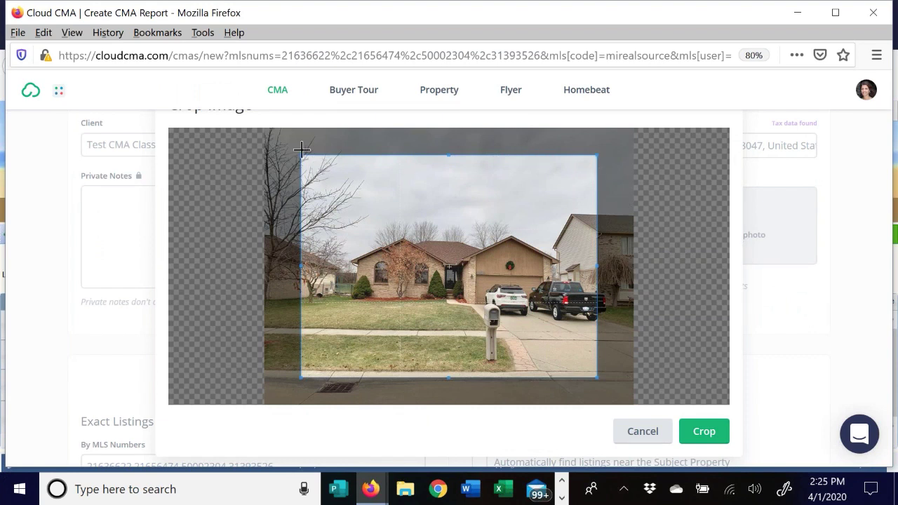
- Crop IMG-2281.jpg to frame the house front and apply it as the subject photo
drag(300, 156, 300, 139)
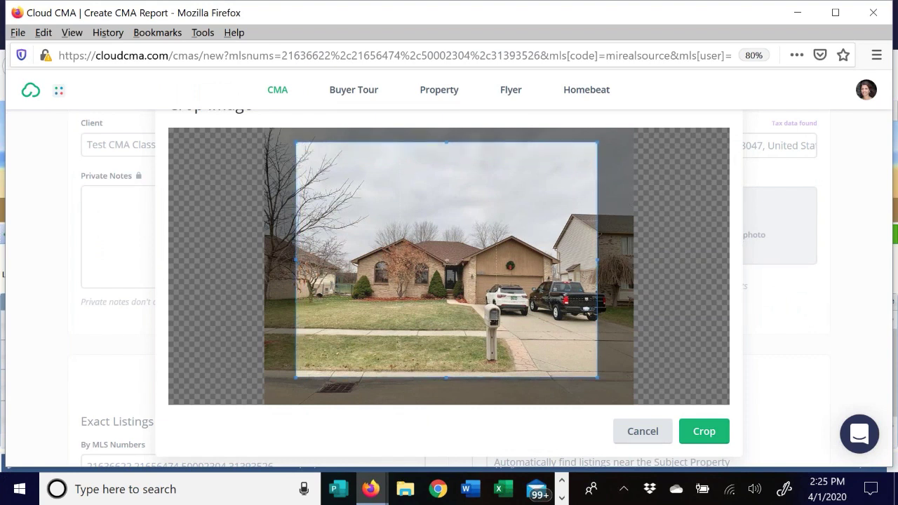
drag(596, 258, 569, 258)
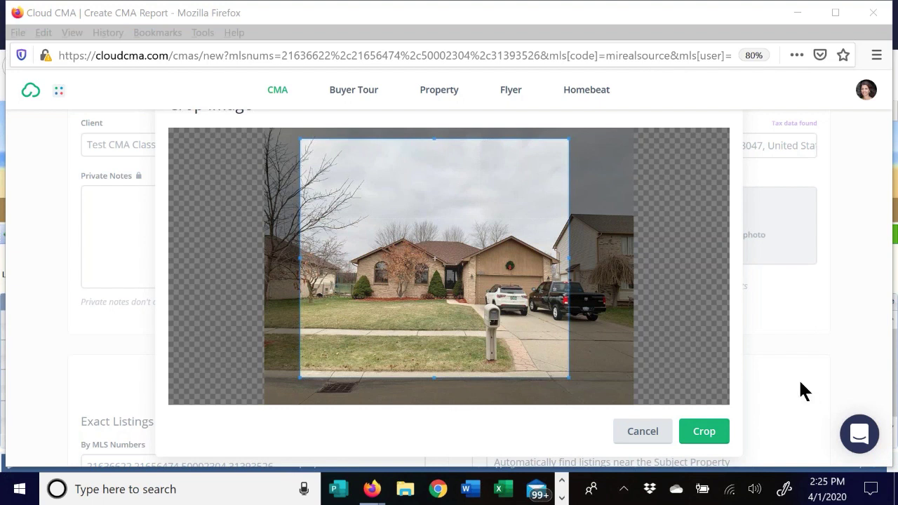
click(705, 433)
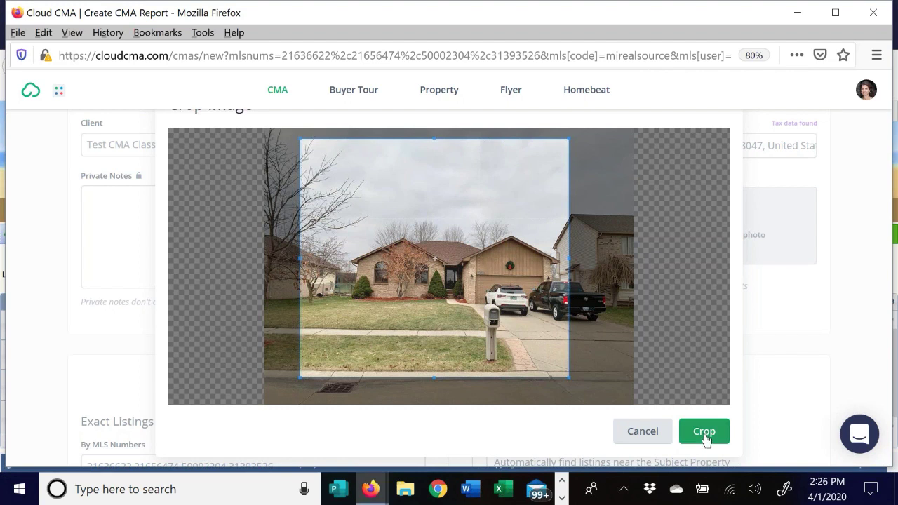
click(705, 433)
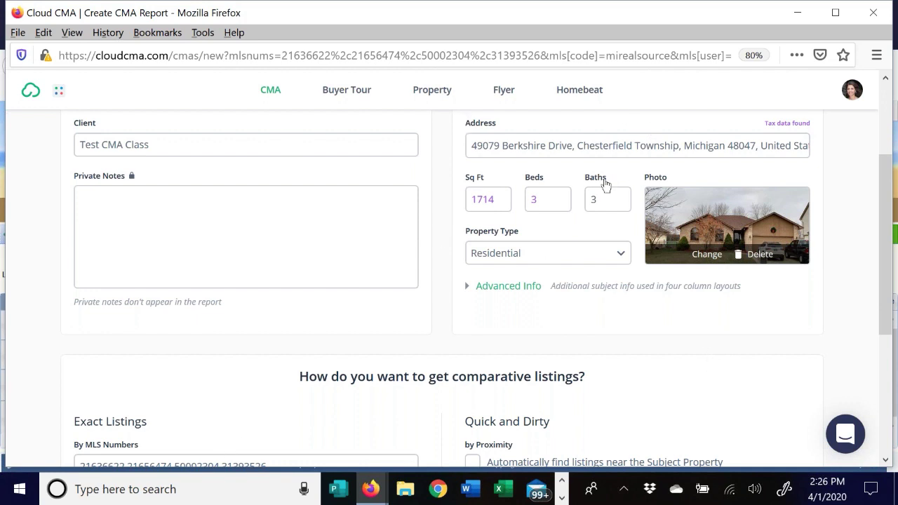
- Scroll down to the comparative listings section holding the four MLS numbers
scroll(372, 261, down, 3)
scroll(370, 258, down, 1)
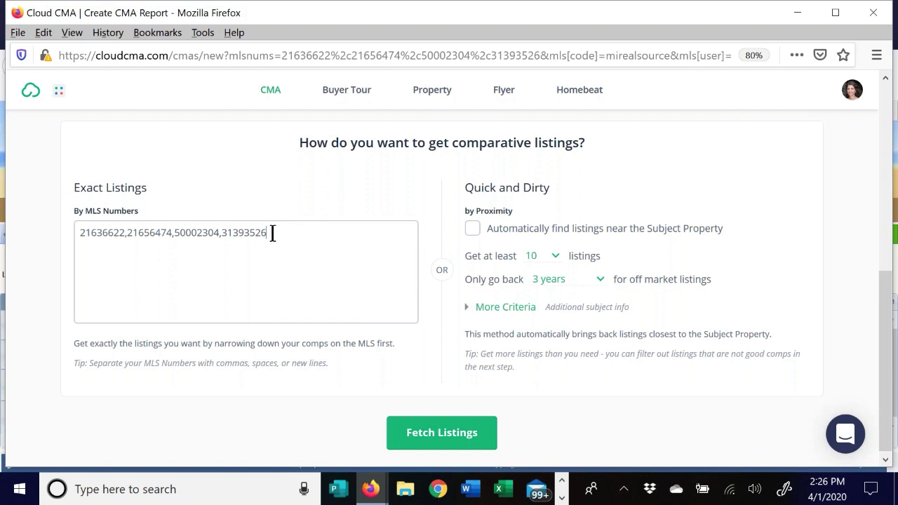
- Remove the stray comma after the last MLS number and fetch the four comparable listings
text(,)
key(BackSpace)
click(469, 311)
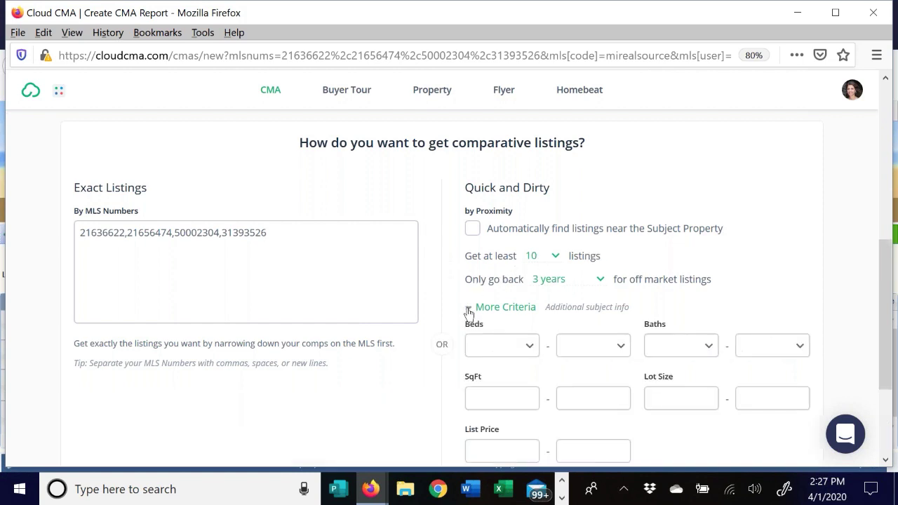
click(468, 310)
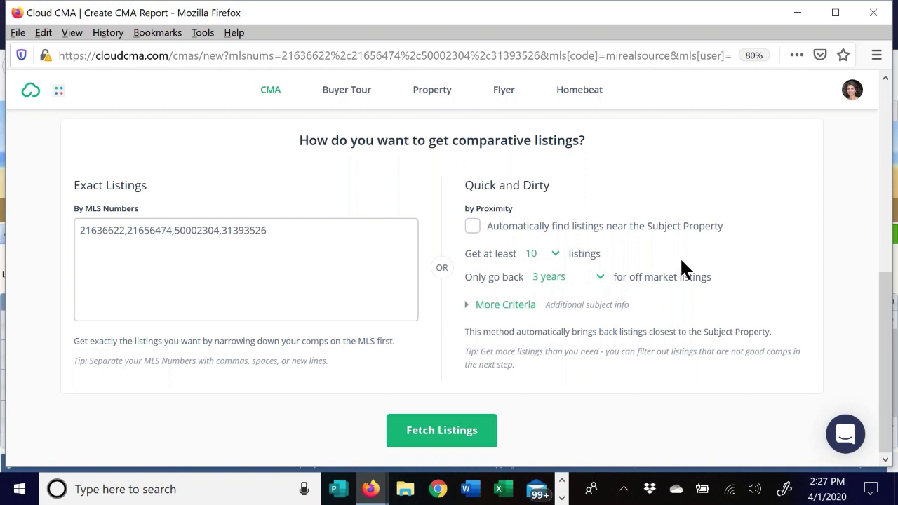
click(456, 442)
scroll(786, 333, up, 3)
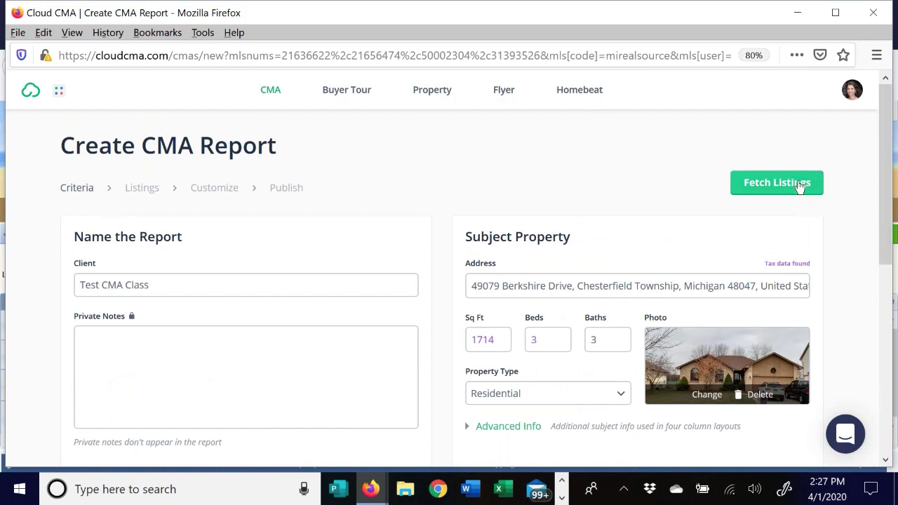
scroll(533, 211, down, 5)
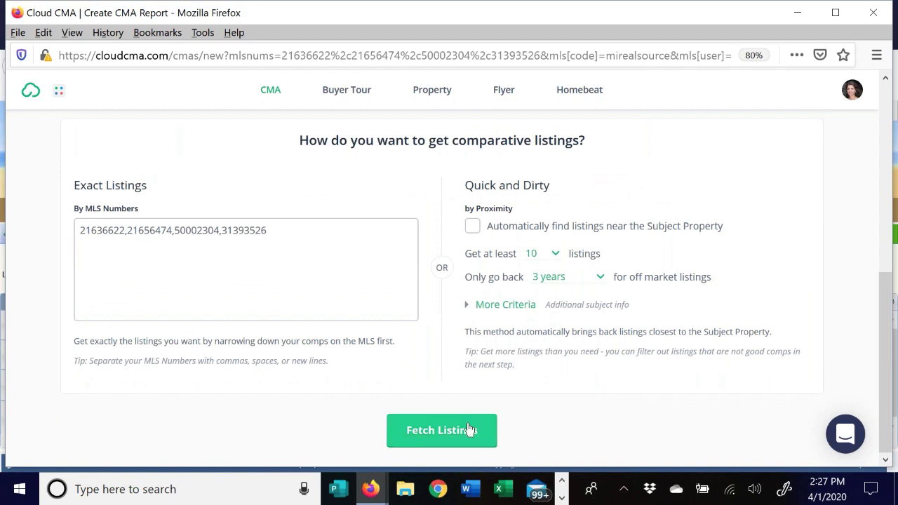
click(451, 433)
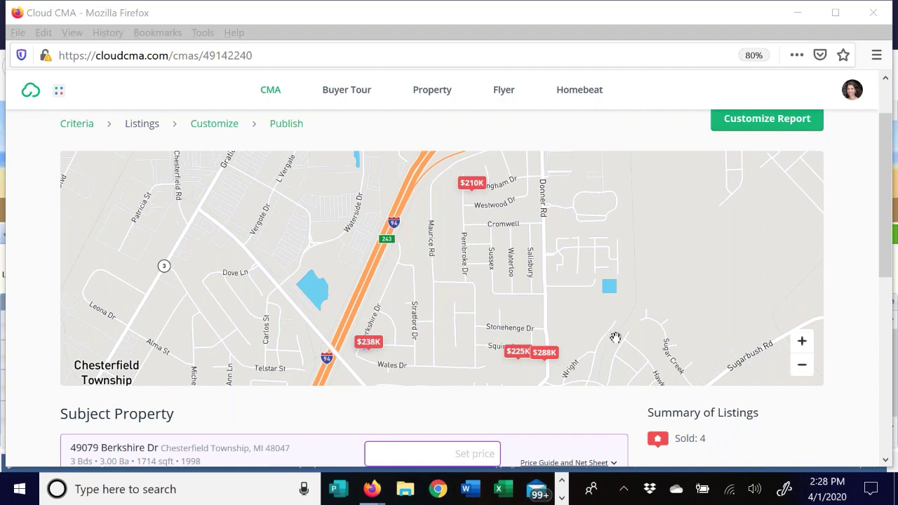
- Zoom and pan the map around the four sold comps, then scroll to the listings price summary
click(803, 367)
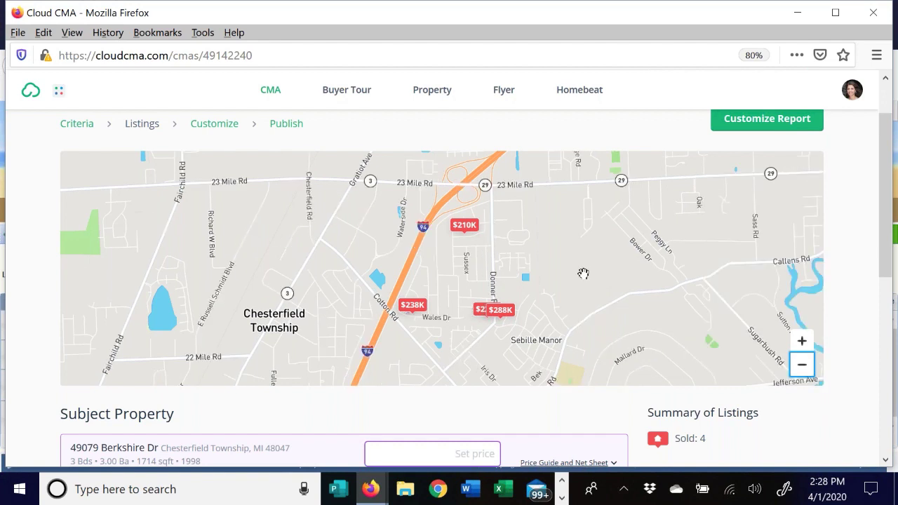
click(802, 341)
drag(657, 238, 627, 236)
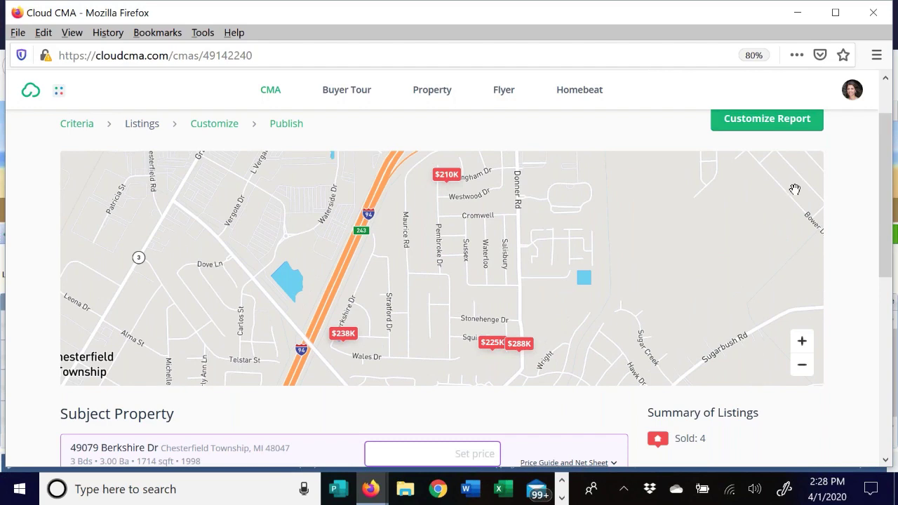
scroll(842, 162, down, 5)
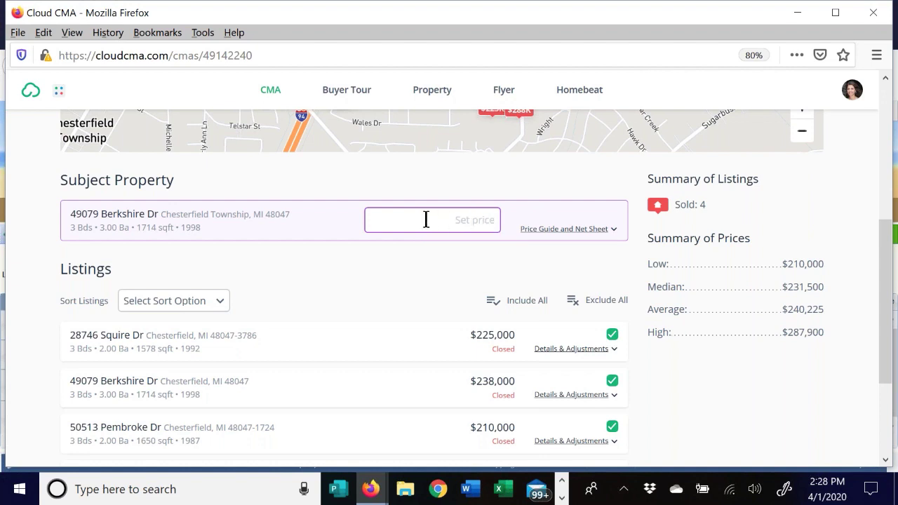
- Enter 230,000 as the subject property's price, dropping the 220,000 lower bound
click(483, 221)
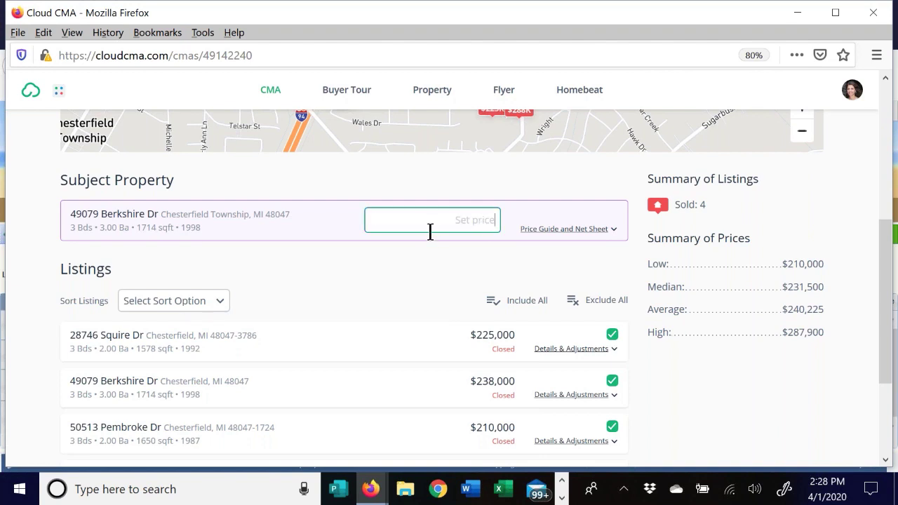
text(220,000 - 230)
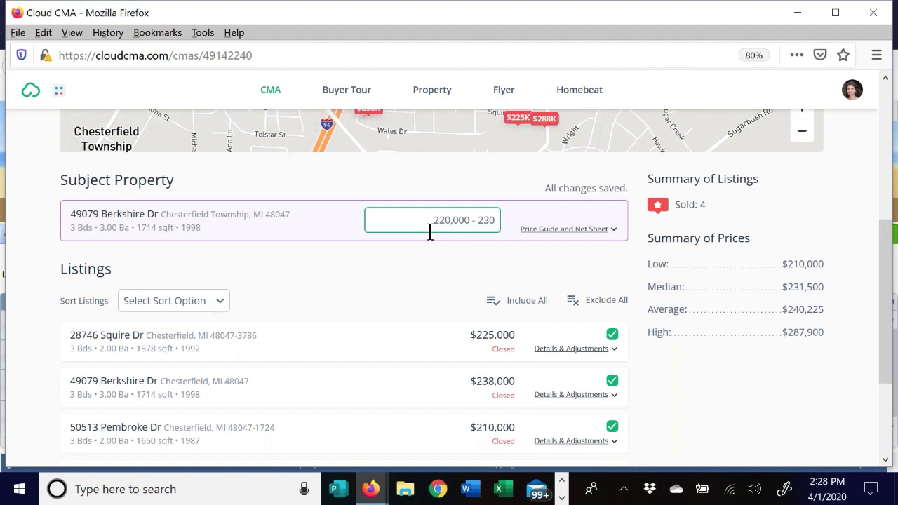
text(,000)
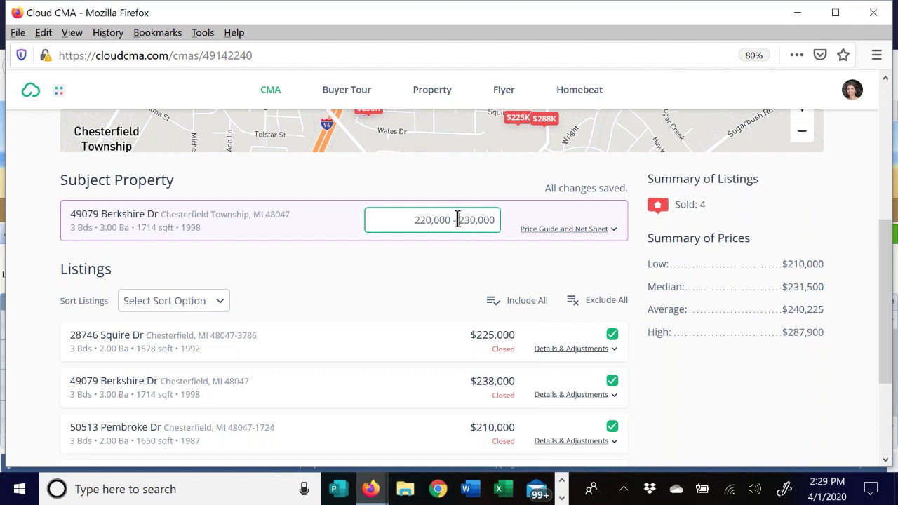
drag(458, 220, 305, 236)
key(BackSpace)
- Add and save a 'First Mortgage' expense of 100,000 in the Price Guide and Net Sheet
click(567, 230)
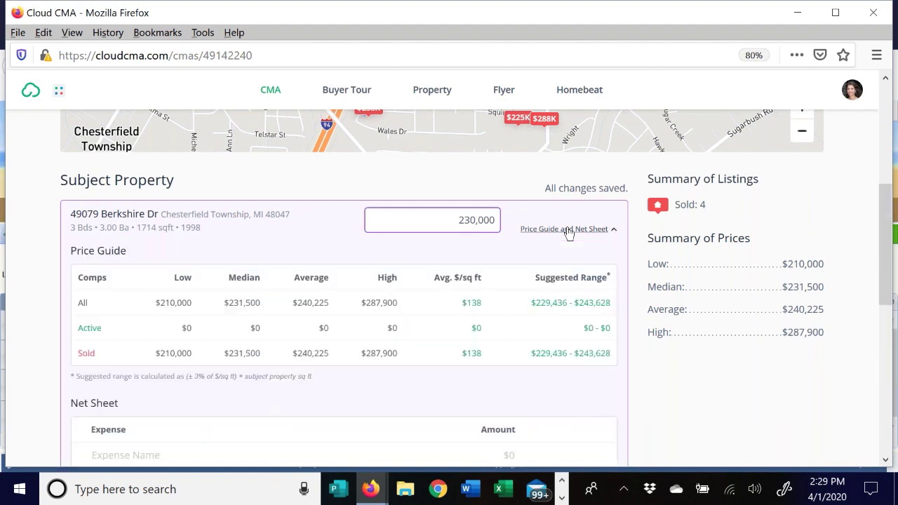
scroll(568, 233, down, 2)
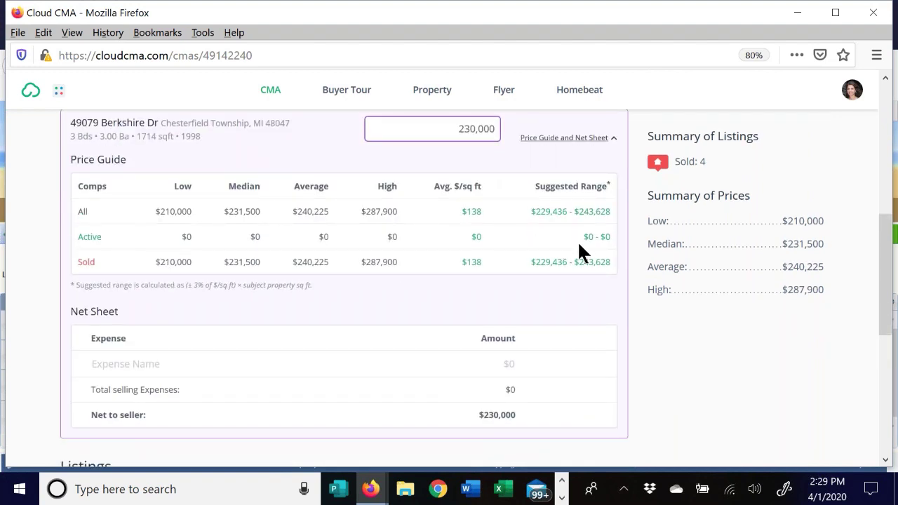
scroll(81, 259, down, 2)
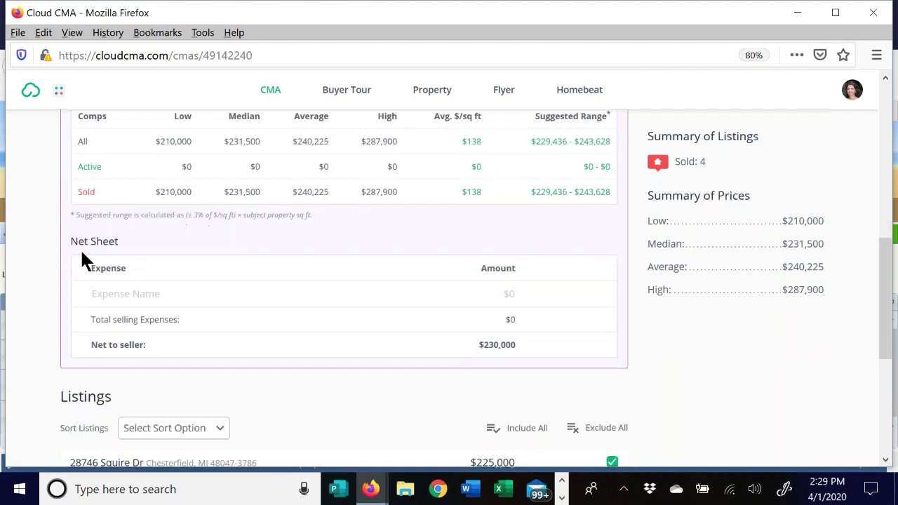
click(135, 295)
text(First Mortgage)
click(512, 291)
text(100)
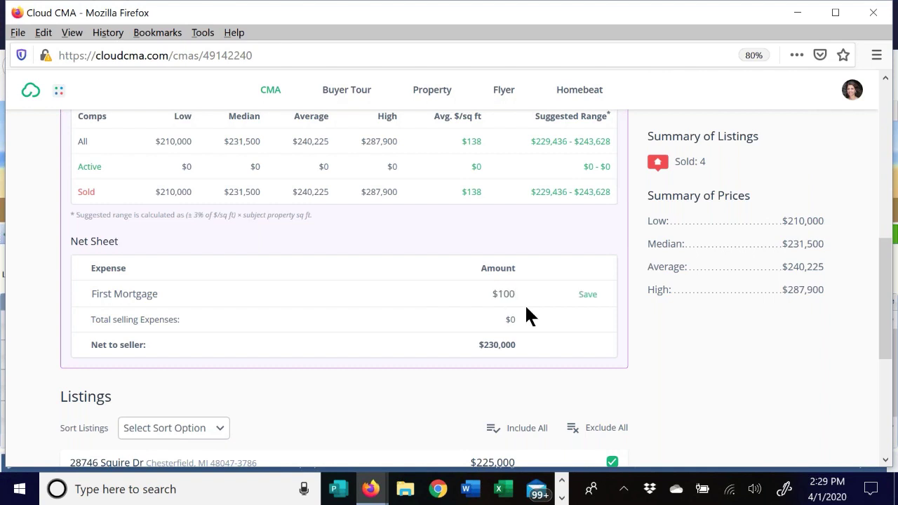
text(,000)
click(593, 297)
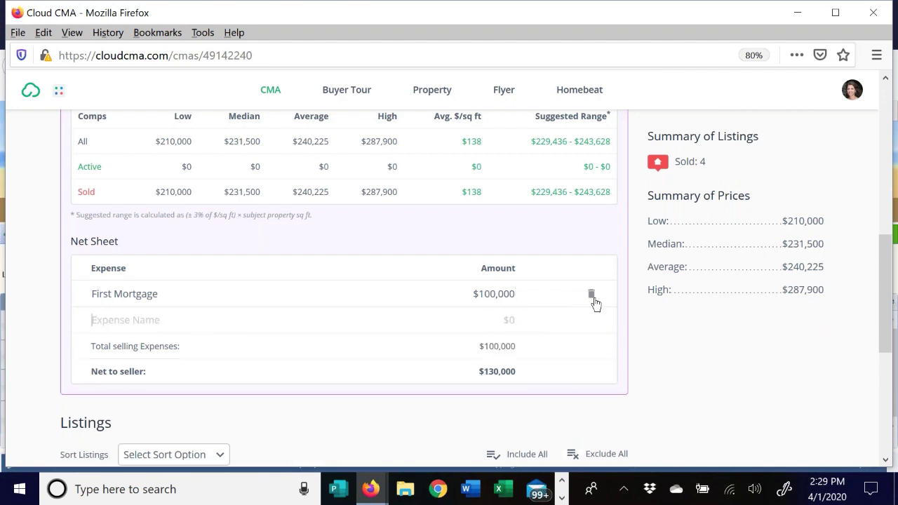
scroll(426, 226, up, 5)
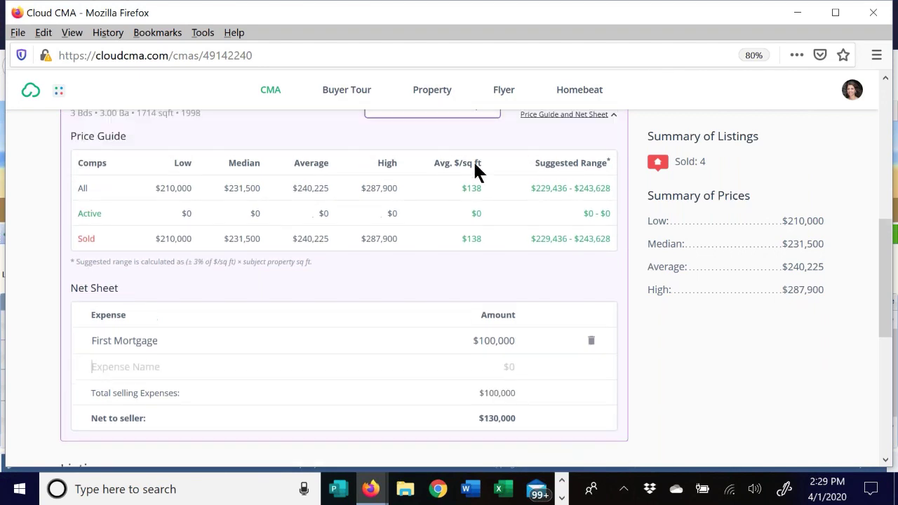
scroll(485, 238, down, 8)
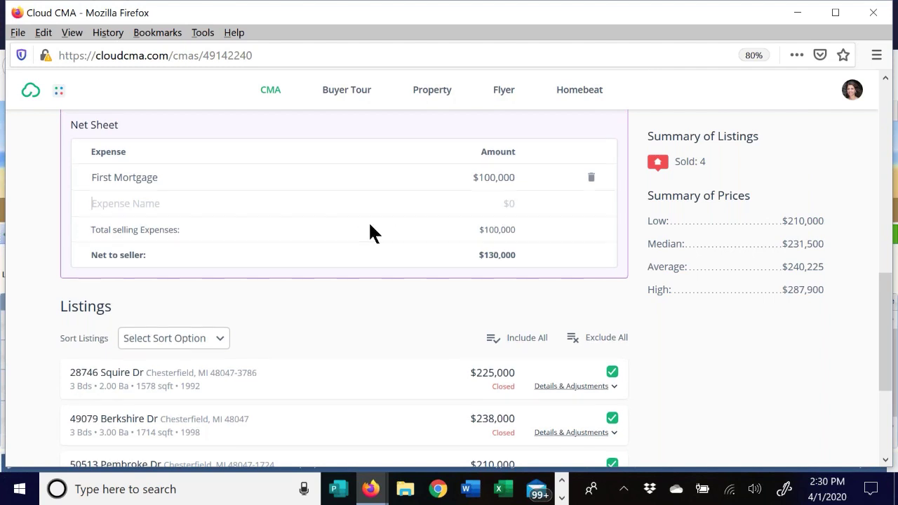
- Clear the subject property's 230,000 price
scroll(369, 221, up, 4)
scroll(554, 224, up, 5)
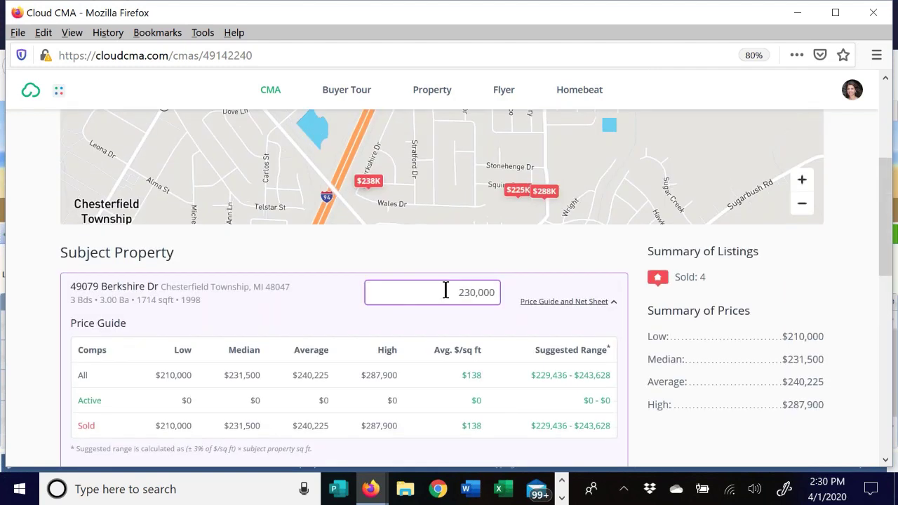
drag(444, 290, 547, 297)
key(BackSpace)
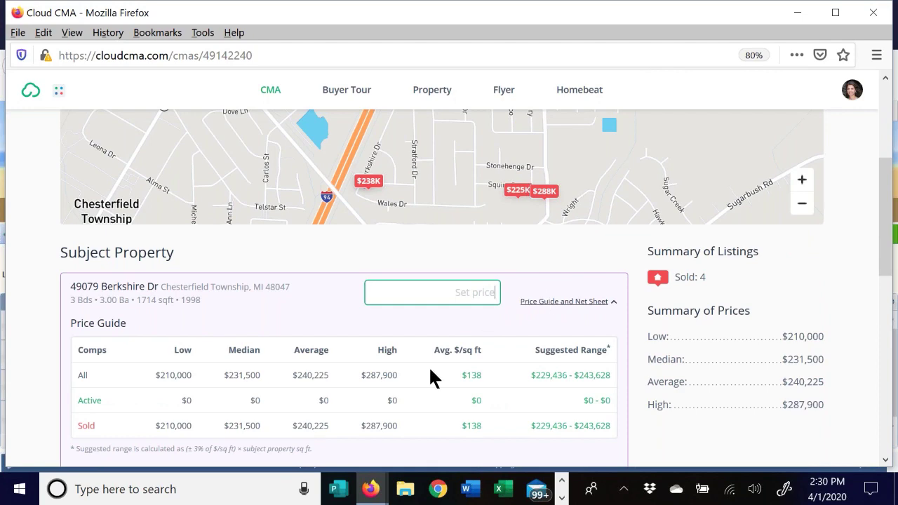
- Permanently delete the First Mortgage expense from the net sheet
scroll(508, 304, down, 1)
scroll(515, 301, down, 2)
click(602, 163)
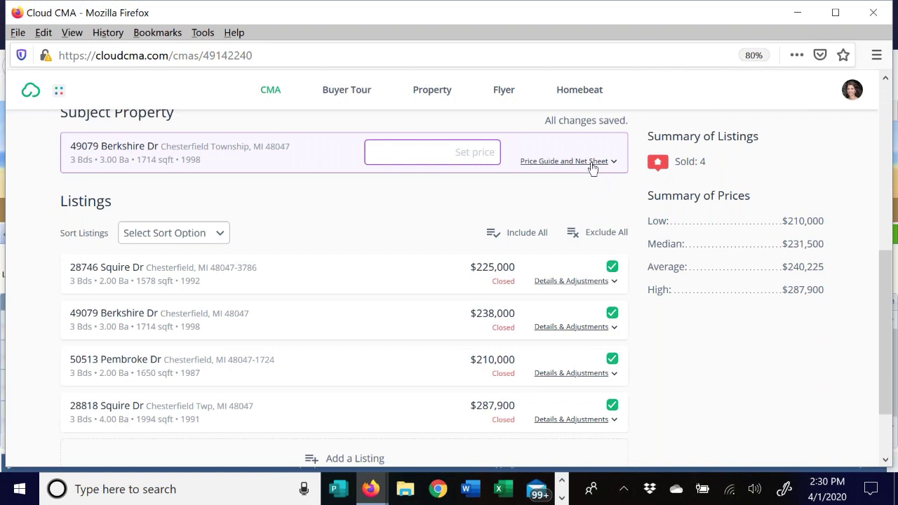
click(593, 163)
scroll(178, 326, down, 2)
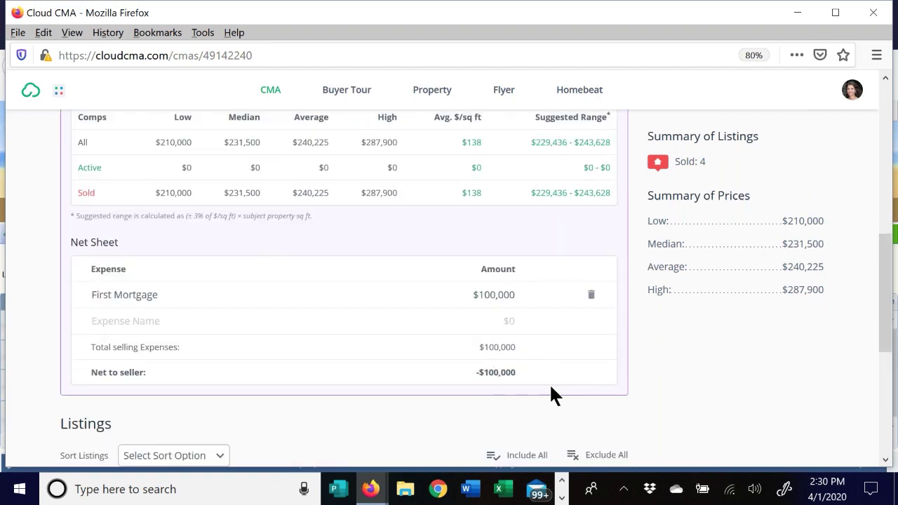
scroll(420, 262, up, 4)
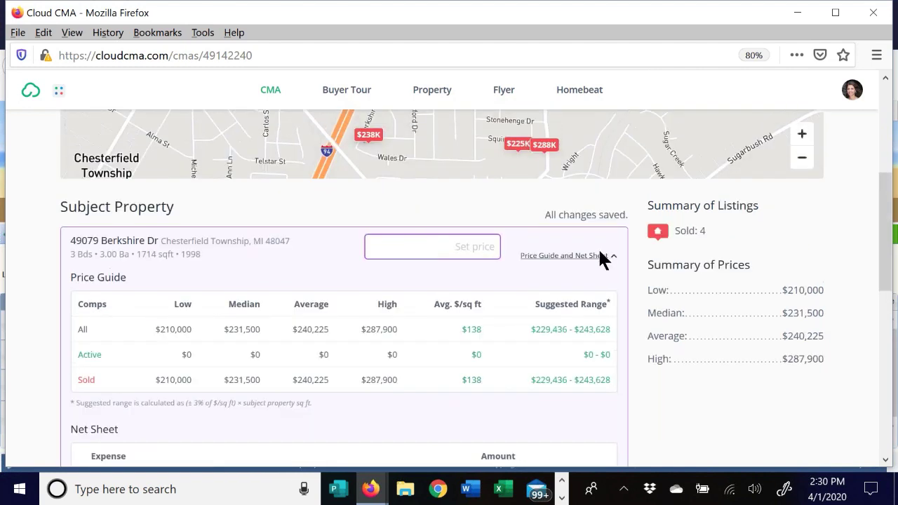
scroll(326, 326, down, 5)
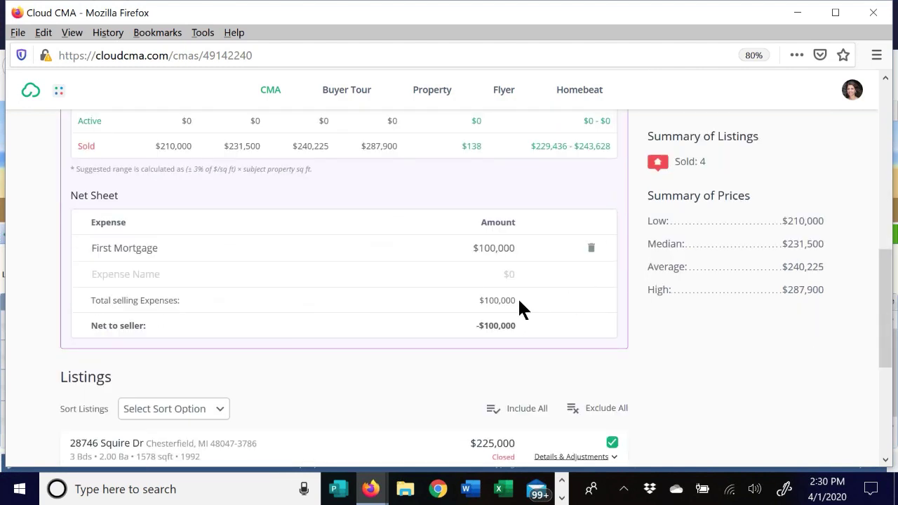
click(591, 249)
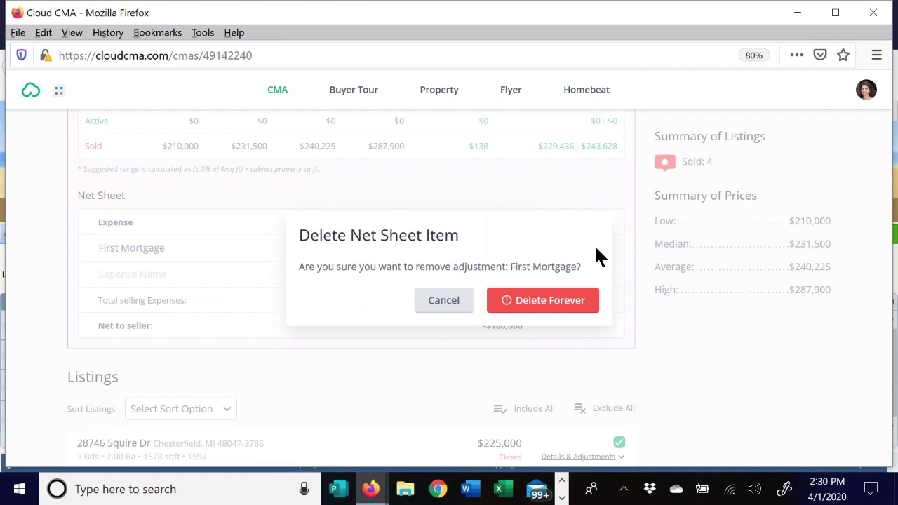
click(567, 301)
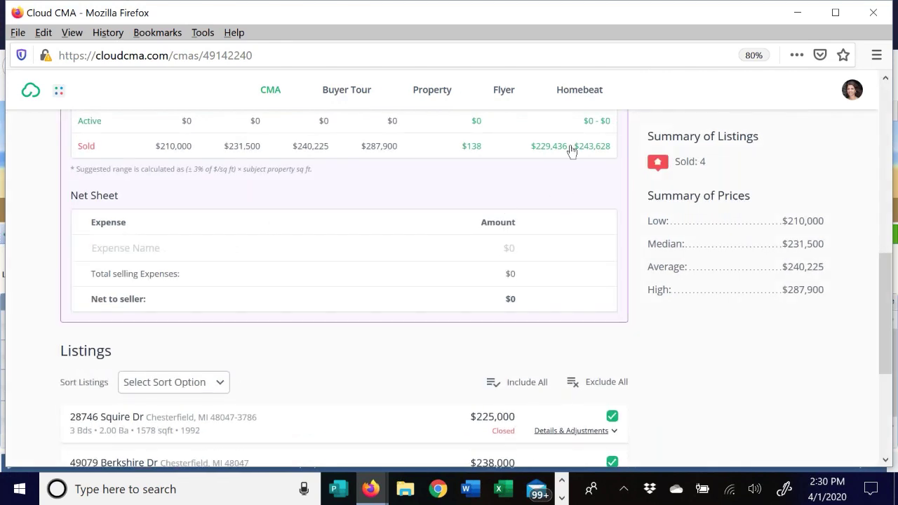
scroll(575, 168, up, 3)
- Collapse the Price Guide and Net Sheet and scroll down to the Listings
click(584, 186)
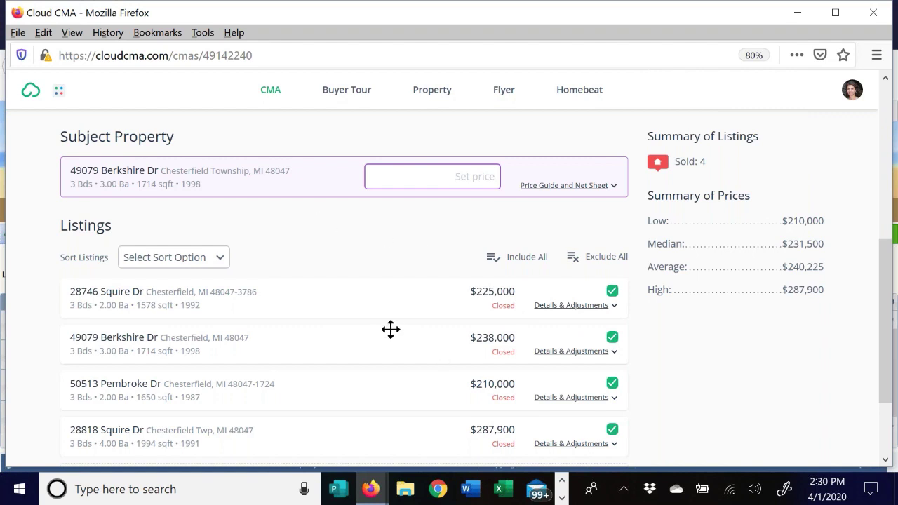
scroll(362, 319, down, 3)
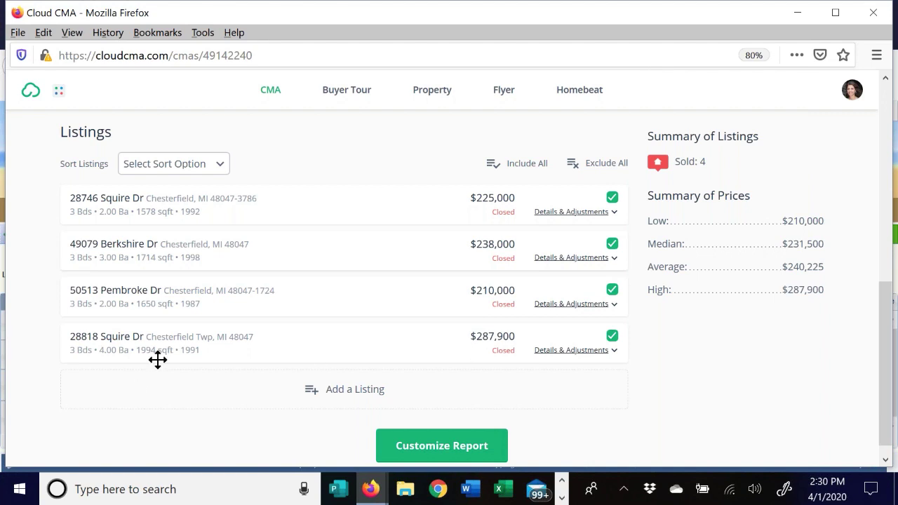
click(581, 350)
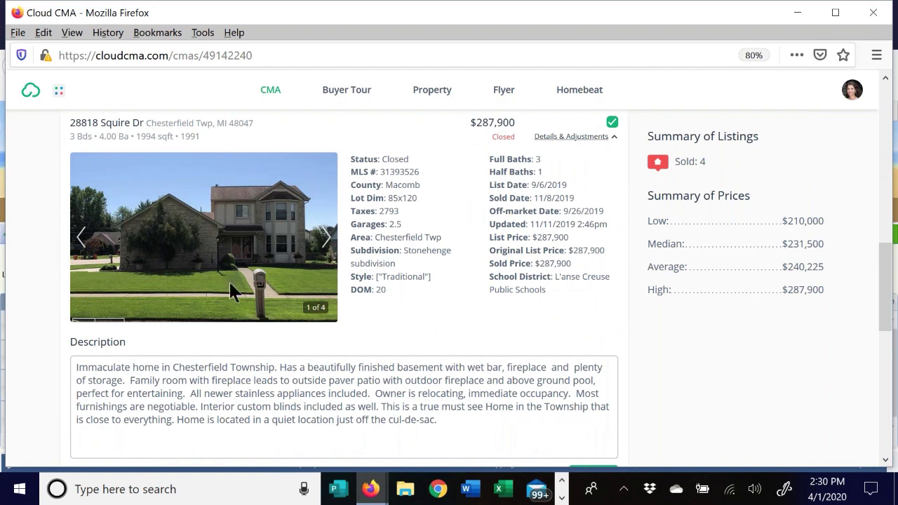
click(326, 238)
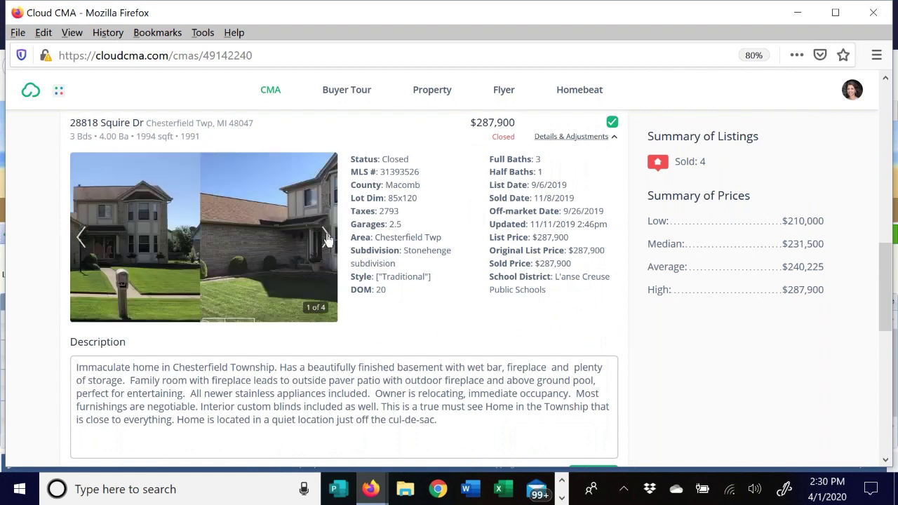
click(327, 237)
click(326, 238)
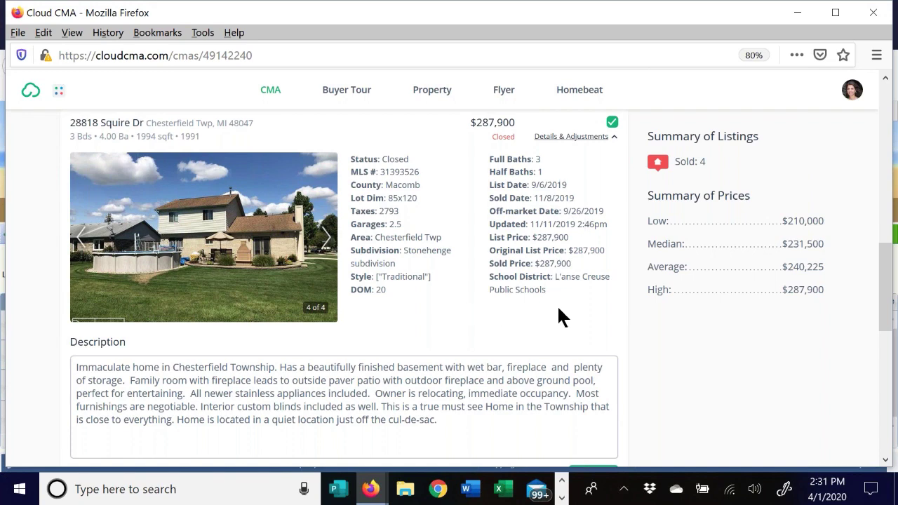
scroll(425, 304, down, 2)
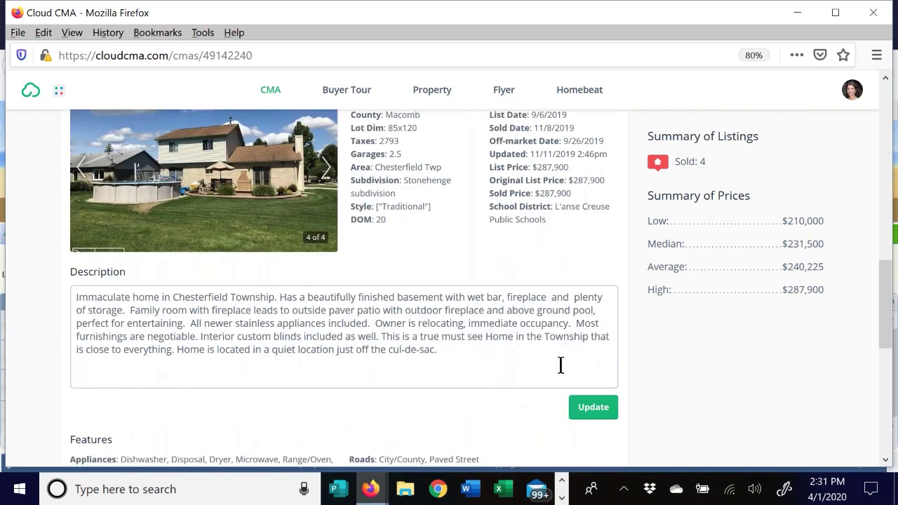
scroll(526, 353, down, 5)
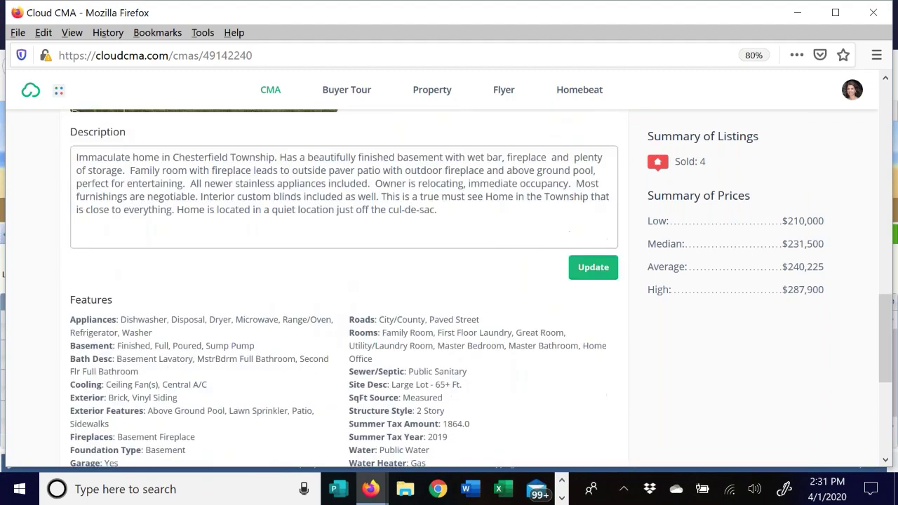
scroll(545, 302, up, 5)
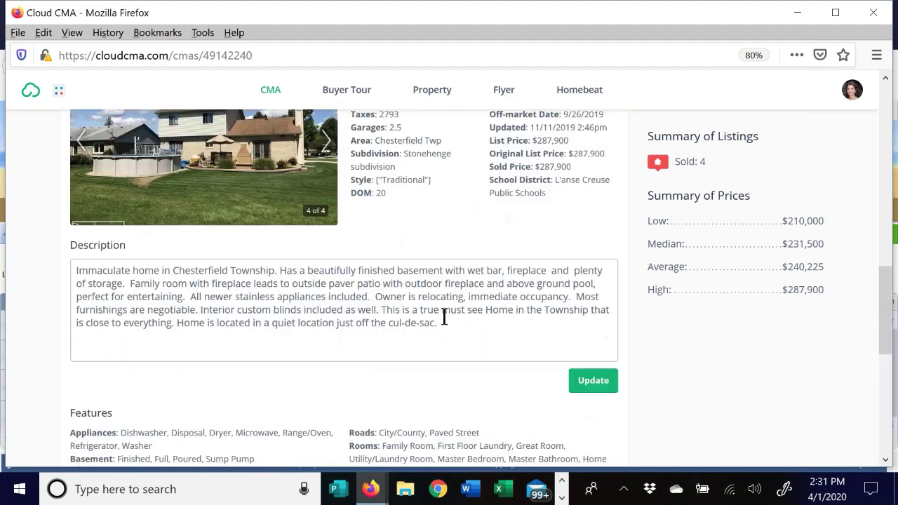
scroll(449, 301, up, 2)
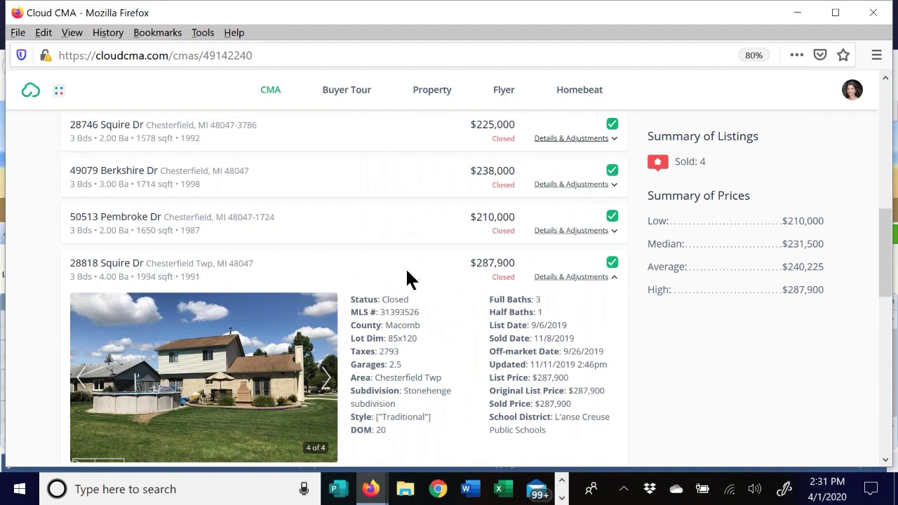
click(607, 278)
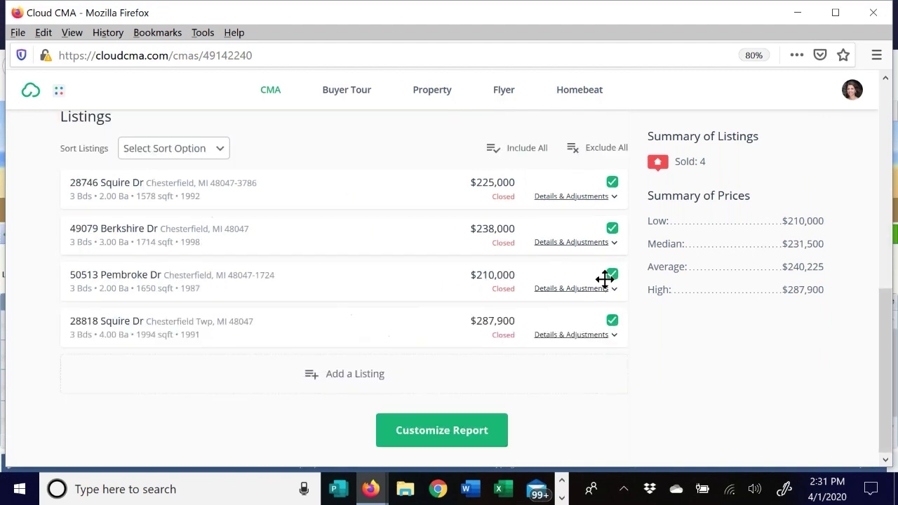
click(613, 324)
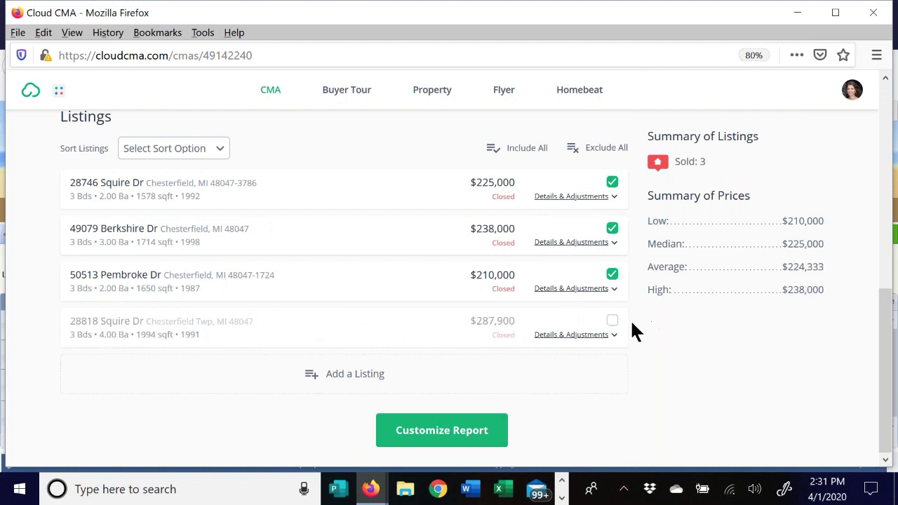
click(612, 322)
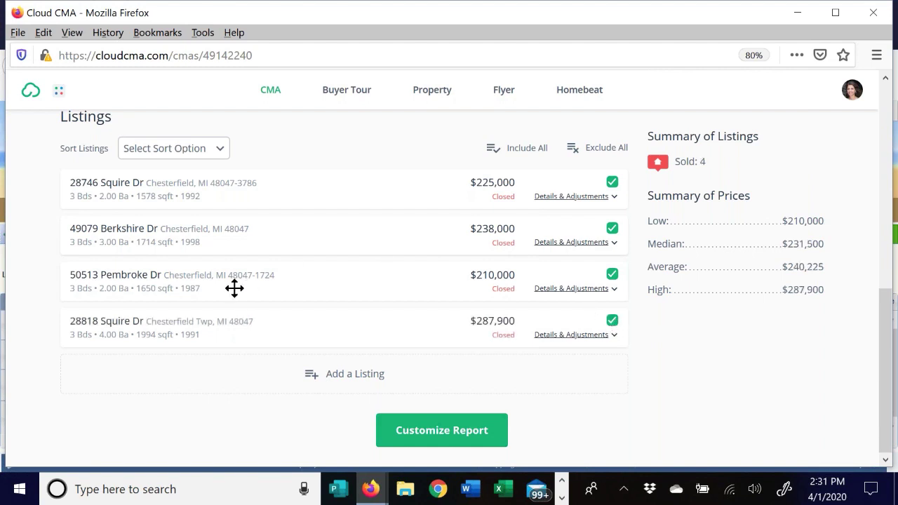
- Open the empty Add a Listing form, focus its MLS Number field and look through it
click(352, 377)
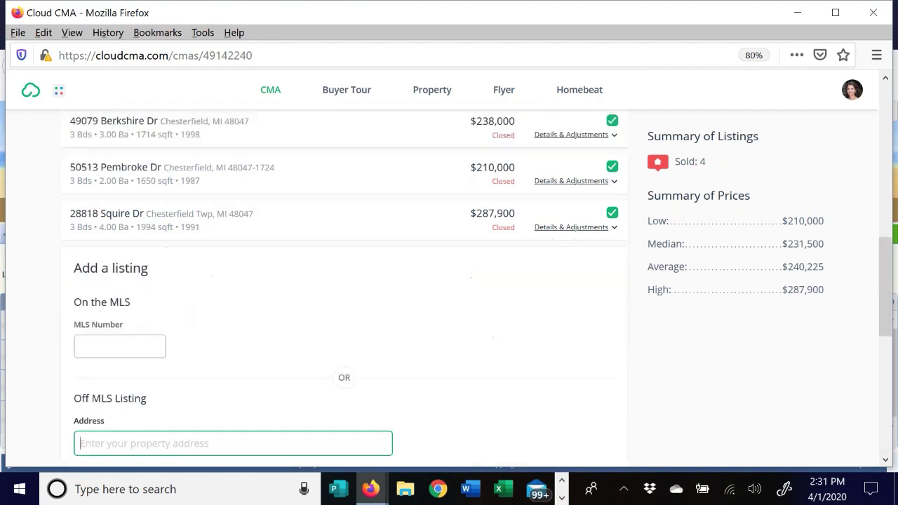
click(107, 208)
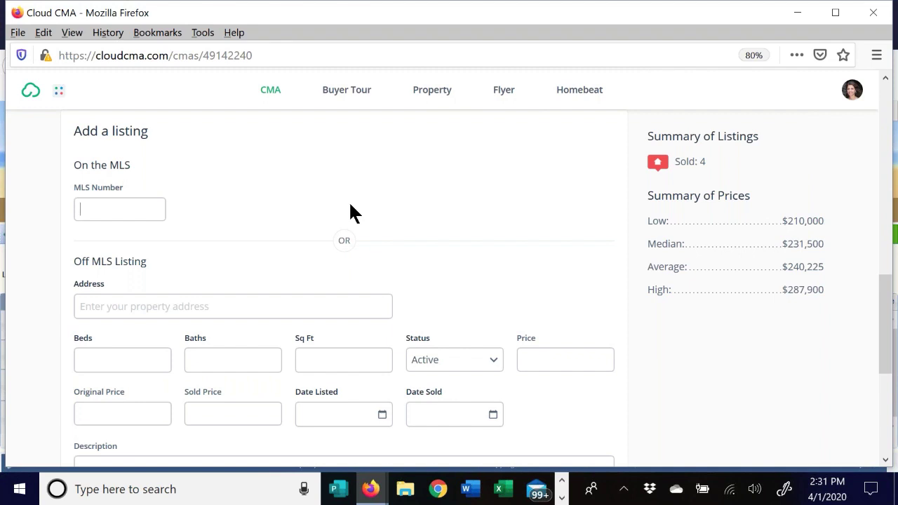
scroll(330, 260, up, 3)
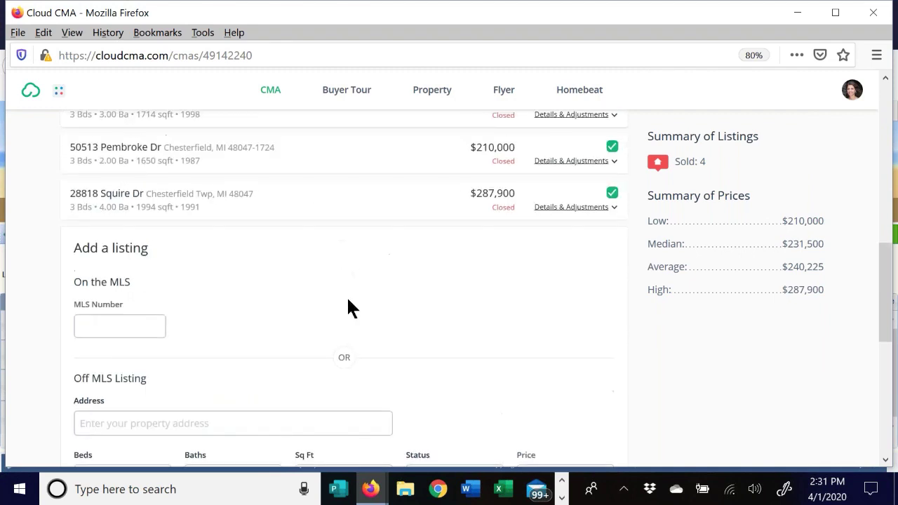
scroll(210, 271, down, 2)
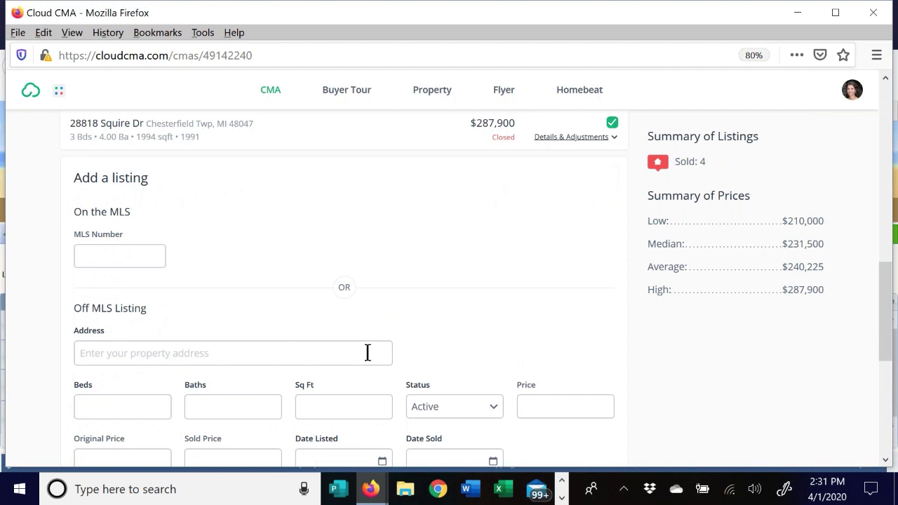
scroll(285, 324, down, 2)
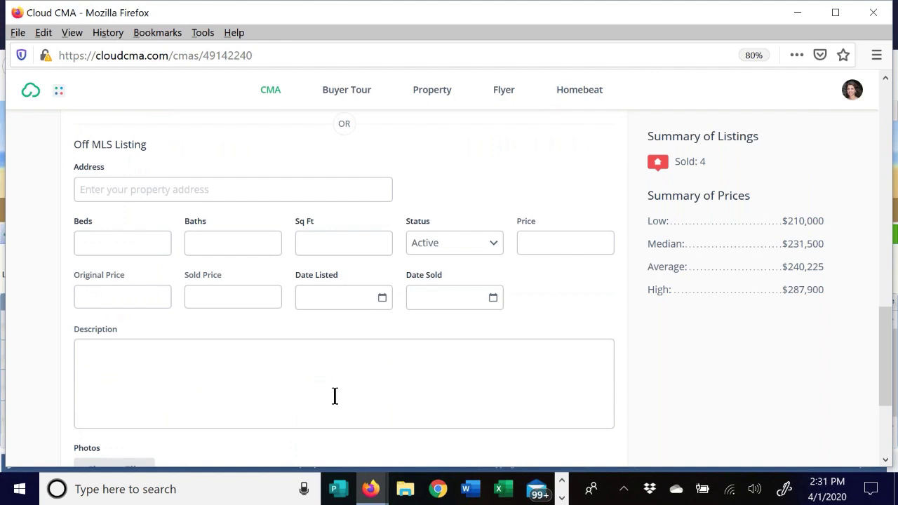
scroll(389, 327, down, 1)
scroll(385, 308, up, 3)
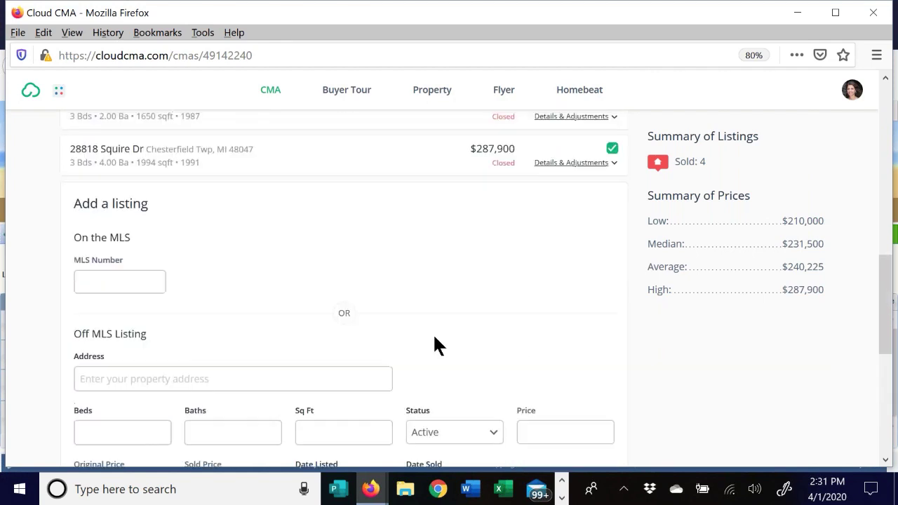
scroll(421, 337, up, 1)
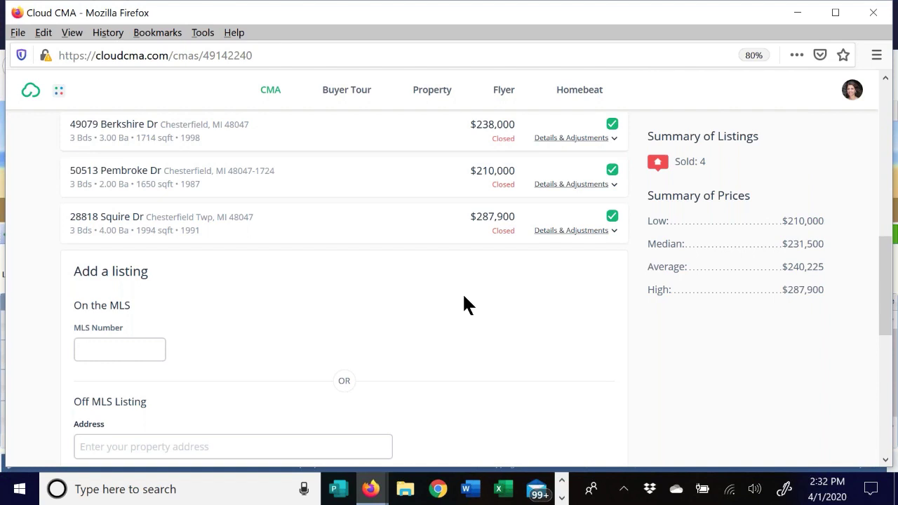
click(607, 230)
scroll(702, 259, up, 1)
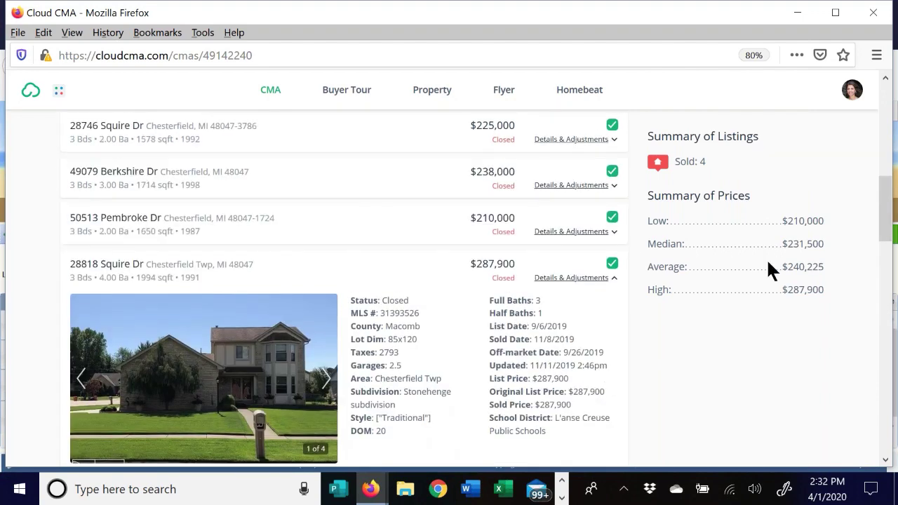
scroll(567, 267, down, 4)
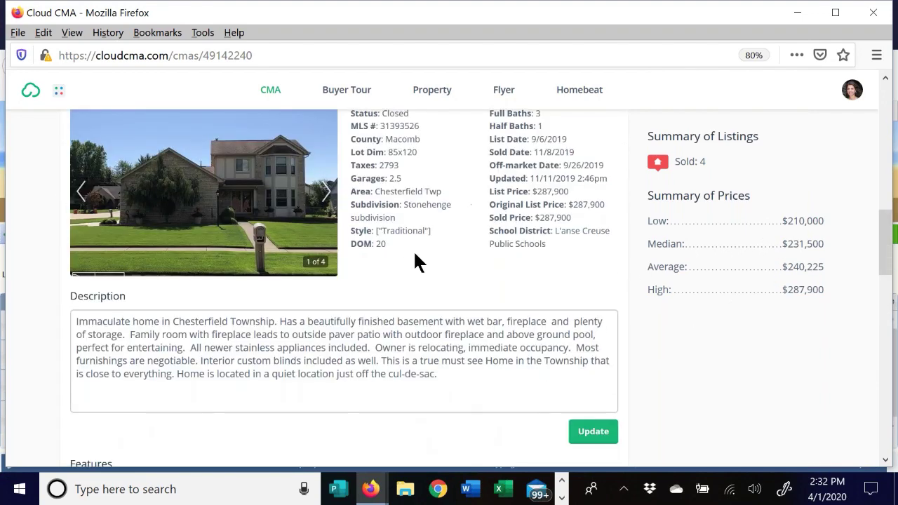
scroll(421, 256, up, 3)
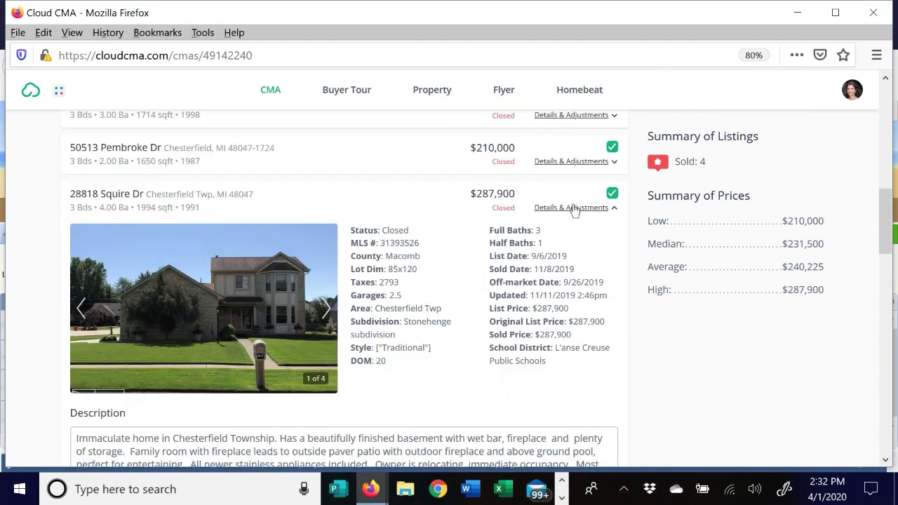
click(574, 207)
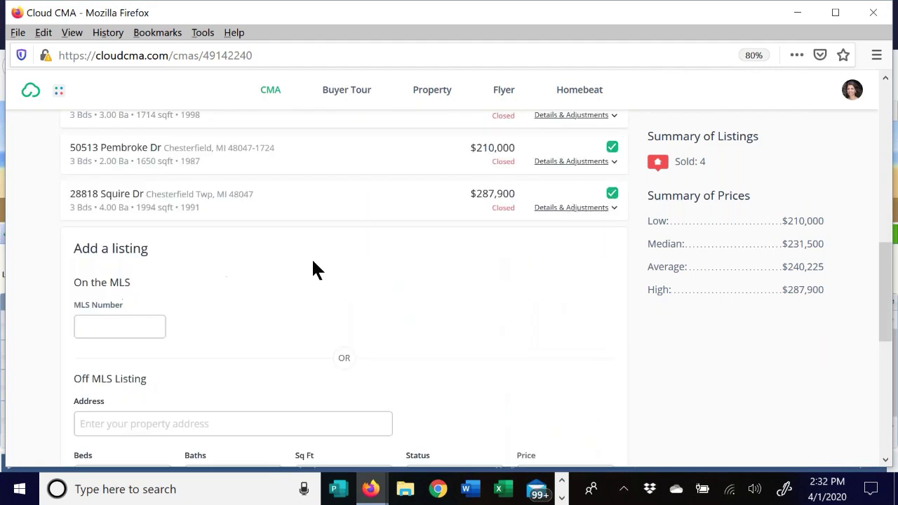
scroll(196, 259, up, 4)
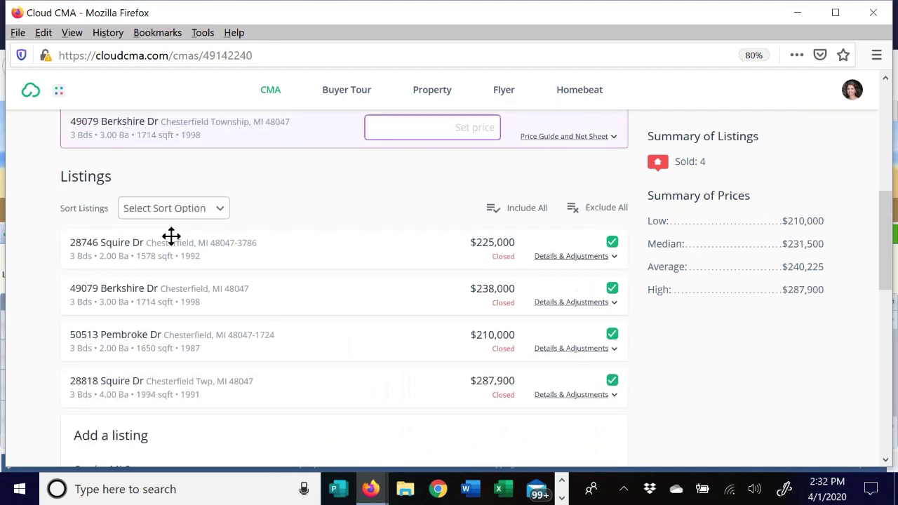
click(174, 210)
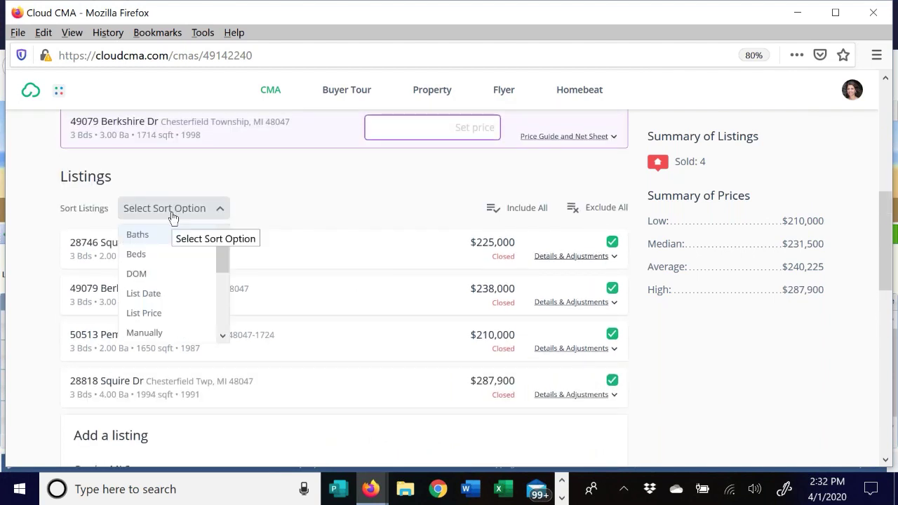
click(153, 314)
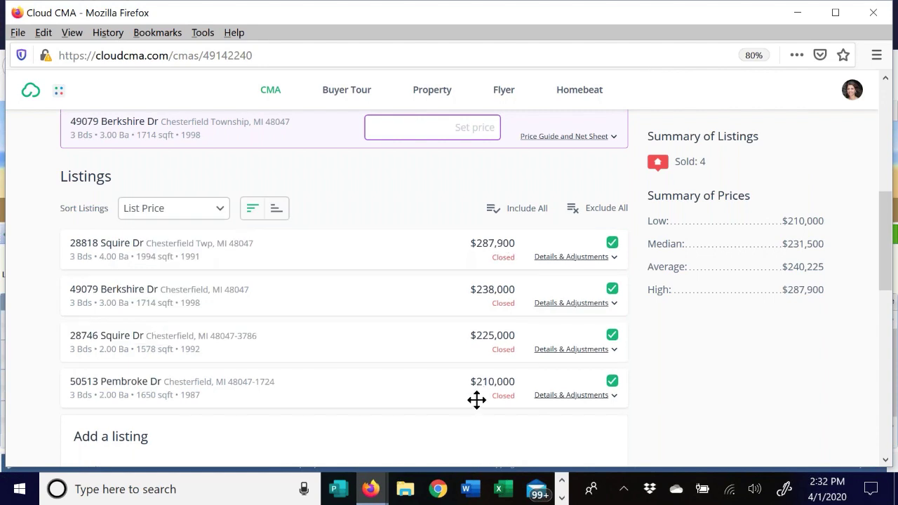
click(216, 209)
click(144, 333)
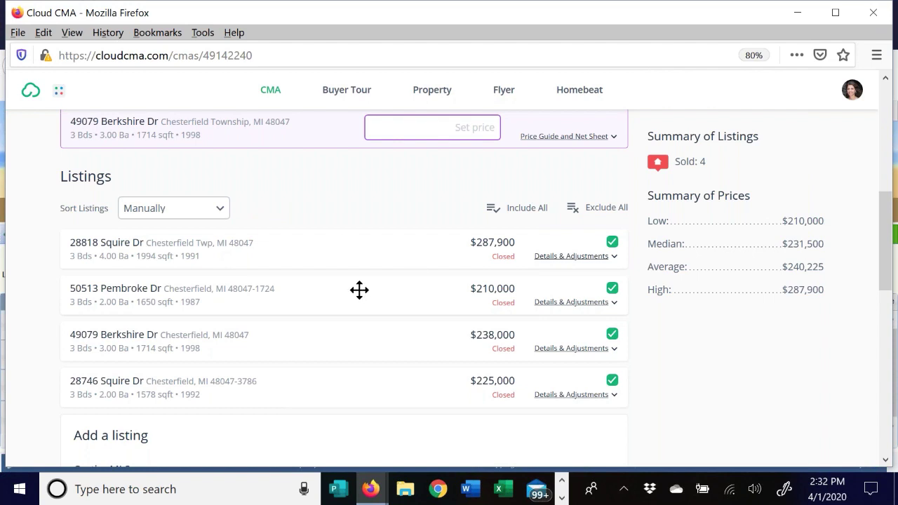
drag(359, 290, 354, 231)
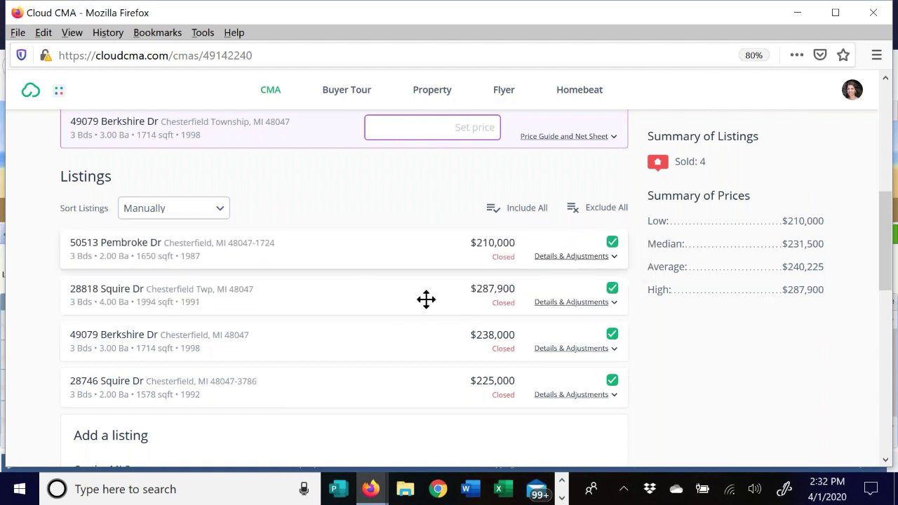
drag(427, 327, 438, 308)
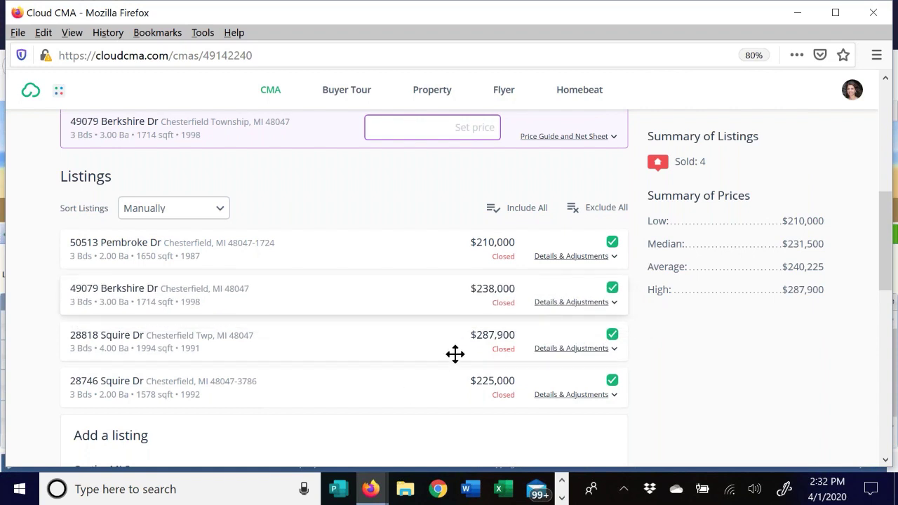
drag(449, 382, 437, 231)
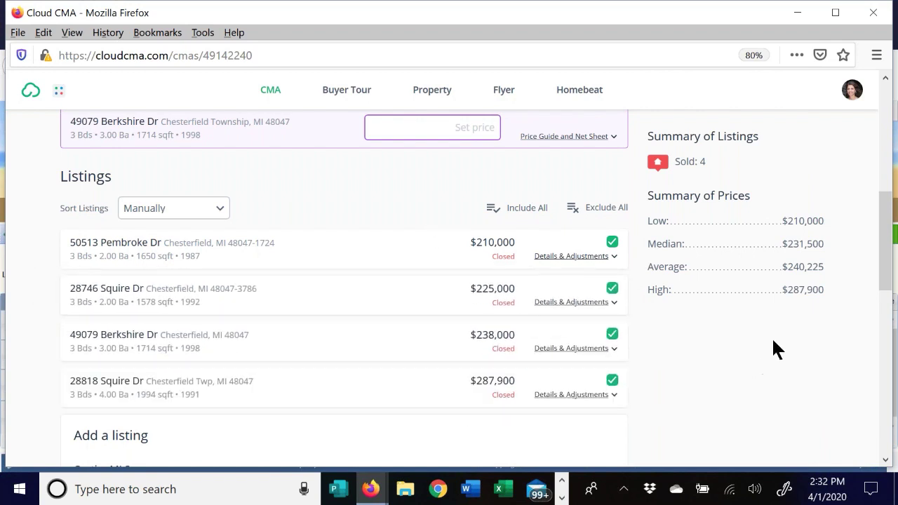
scroll(761, 289, down, 10)
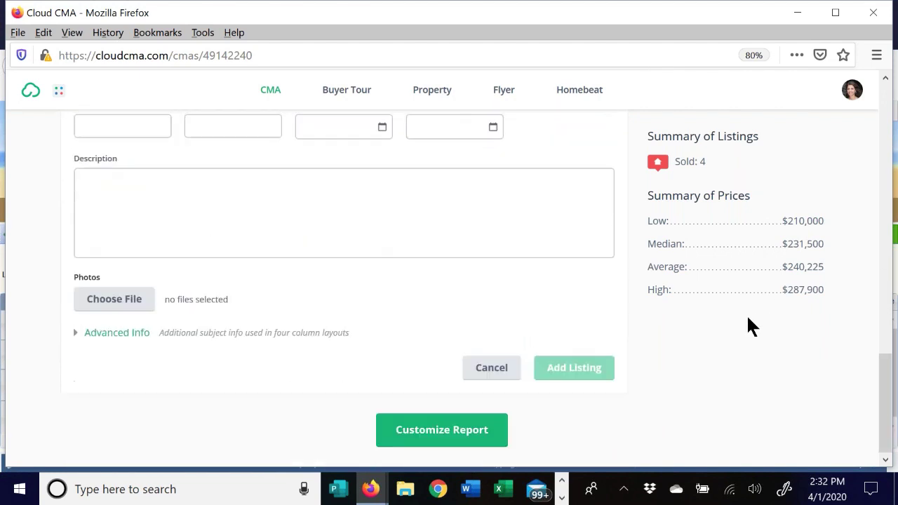
- Cancel the empty add-listing form and advance to the Customize CMA Report step
click(491, 367)
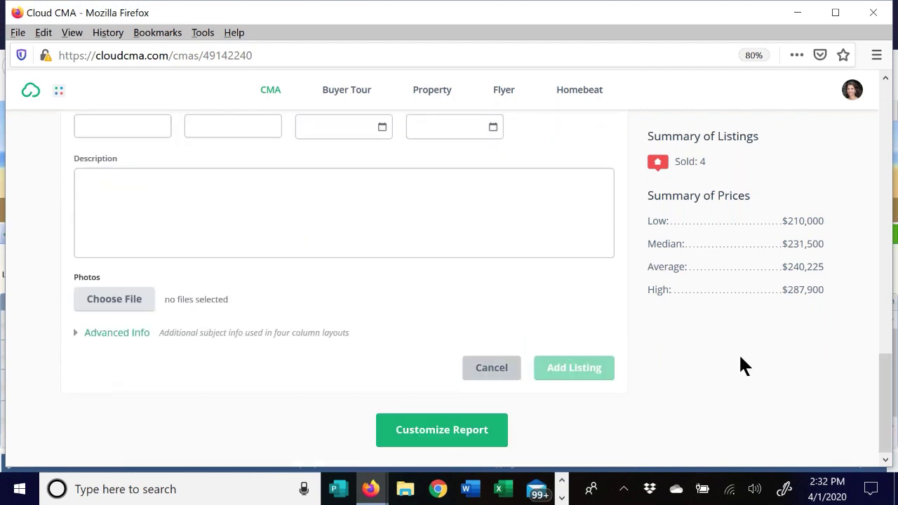
click(467, 435)
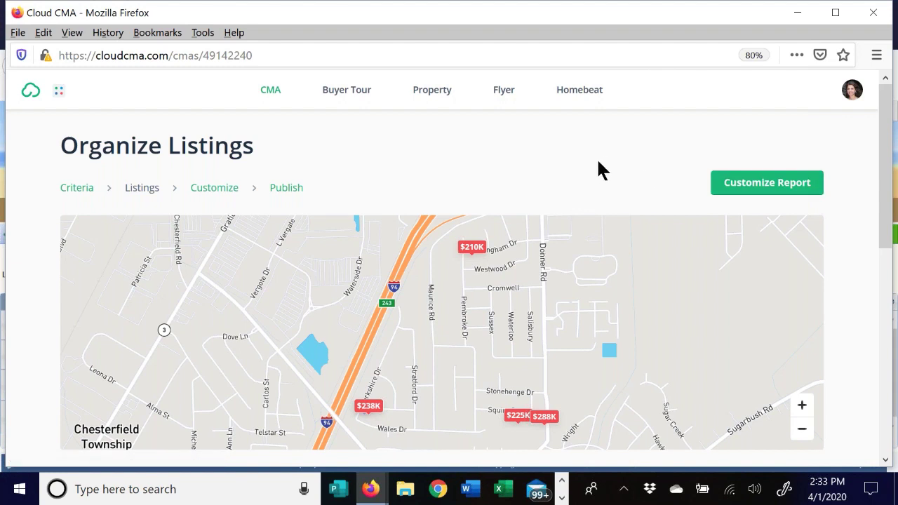
click(763, 183)
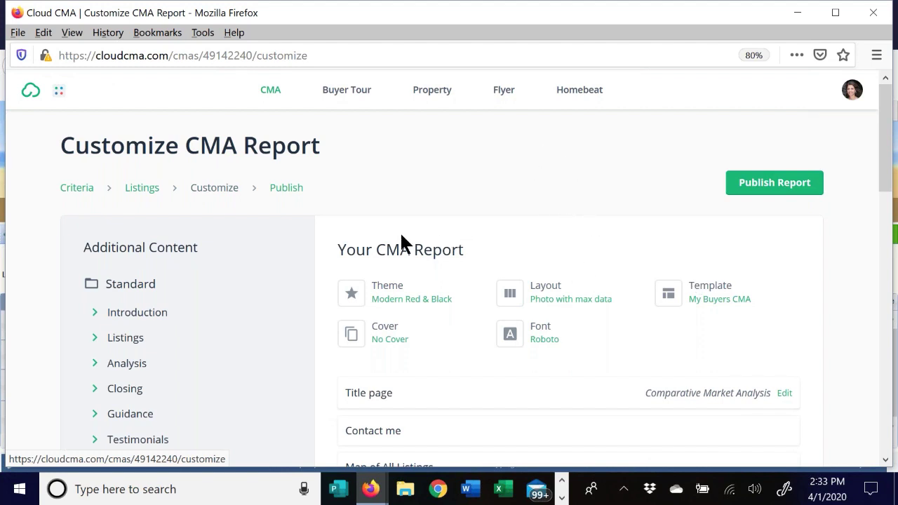
scroll(772, 252, down, 5)
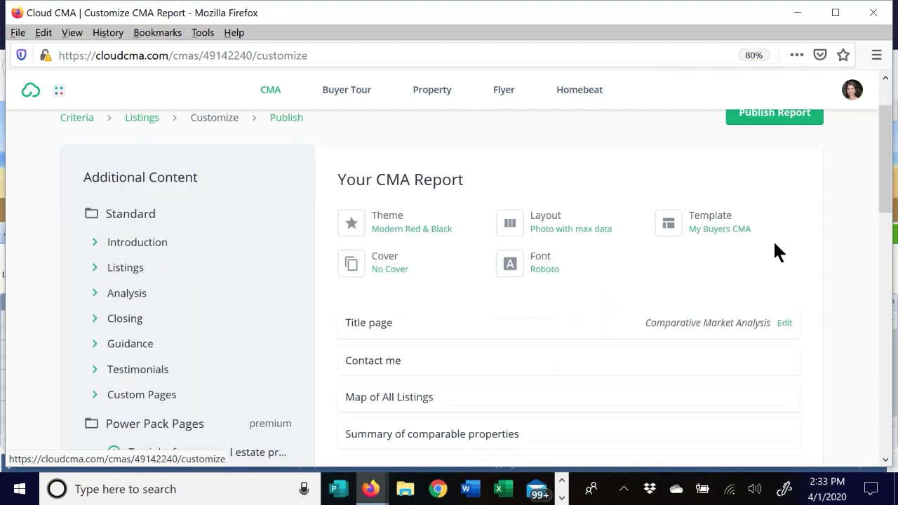
scroll(828, 259, down, 4)
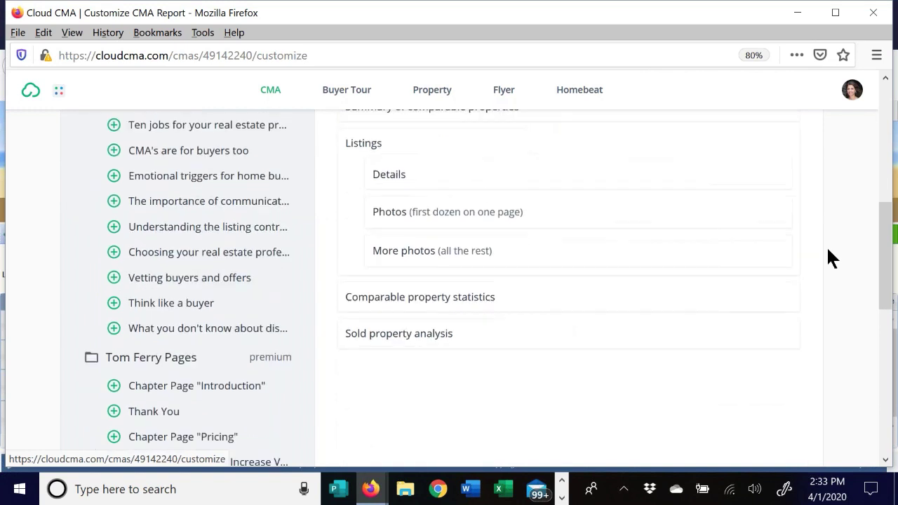
scroll(828, 258, up, 3)
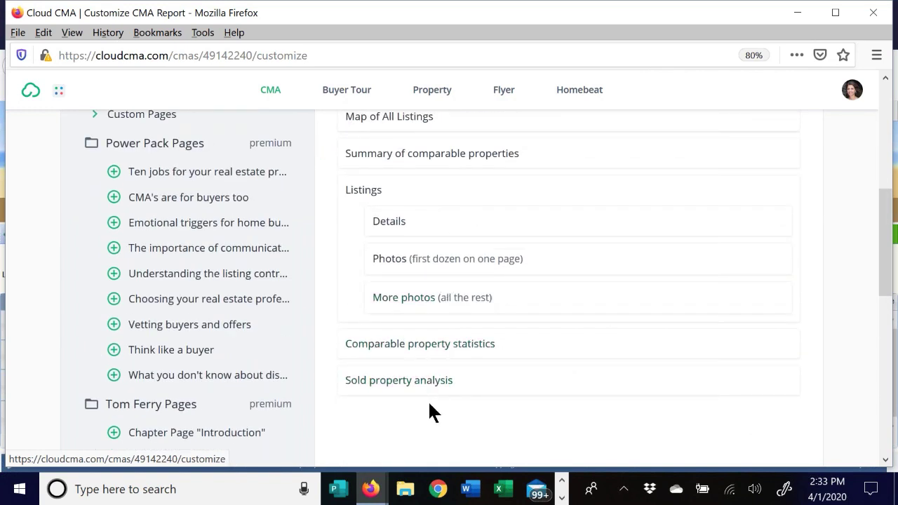
scroll(522, 302, up, 5)
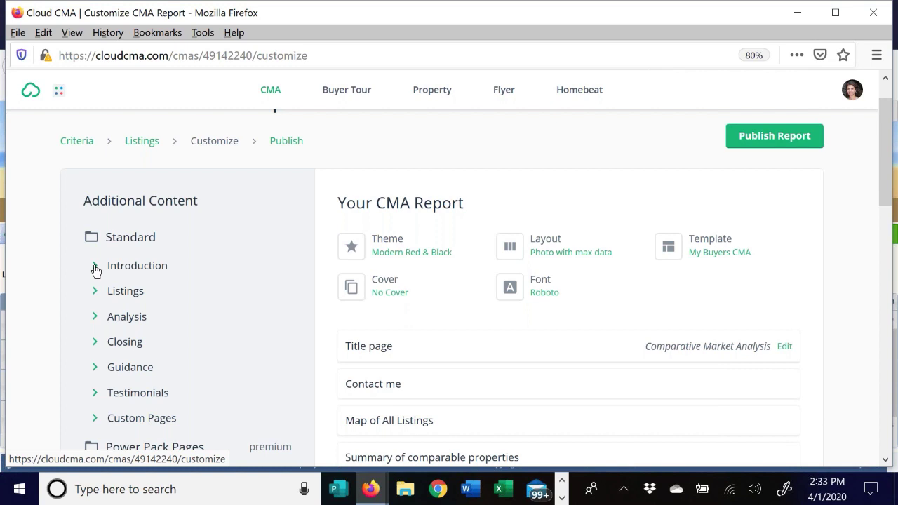
scroll(526, 278, down, 4)
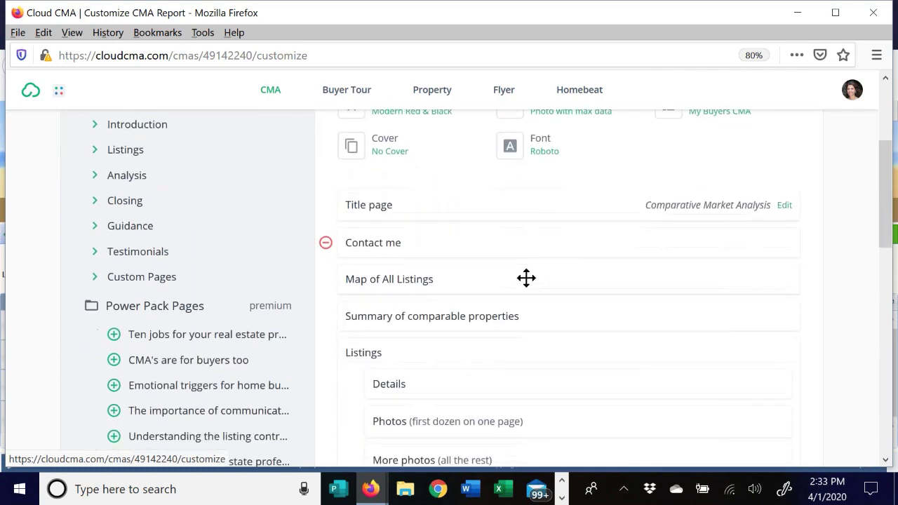
scroll(526, 278, down, 5)
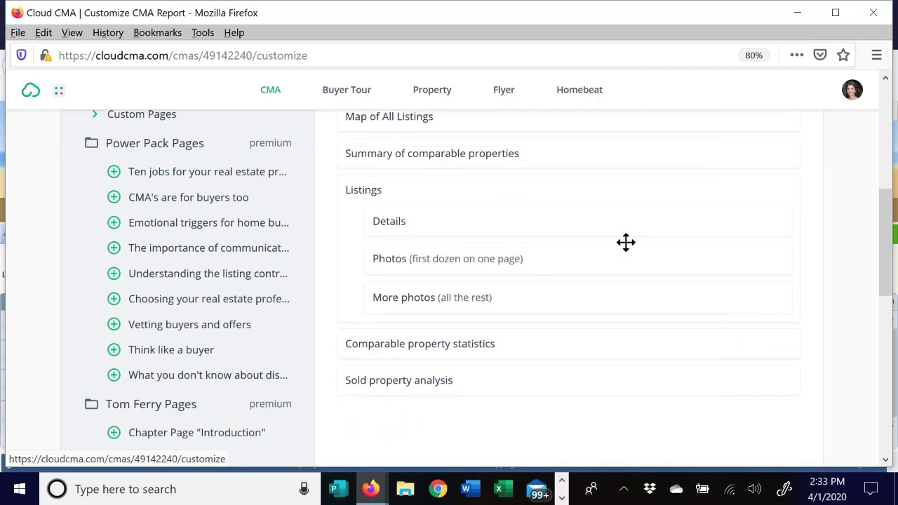
scroll(584, 186, up, 1)
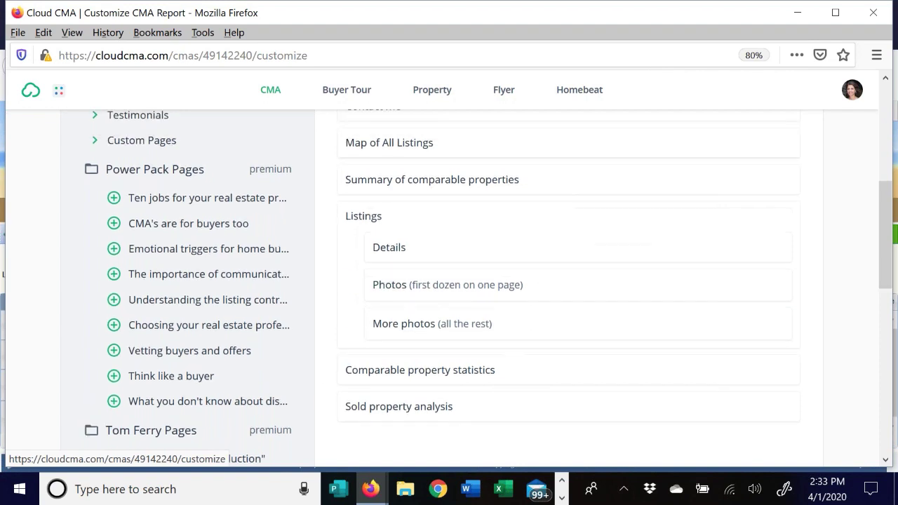
scroll(433, 134, up, 2)
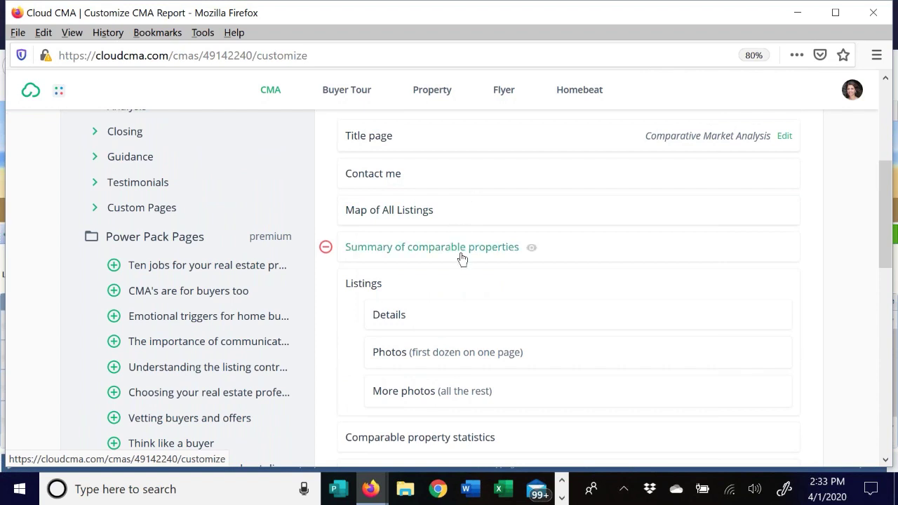
scroll(418, 300, down, 2)
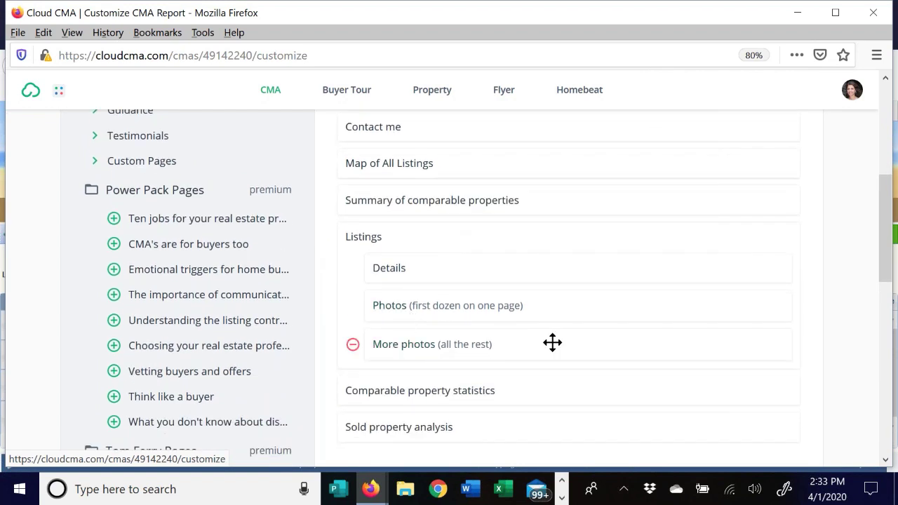
scroll(554, 340, down, 4)
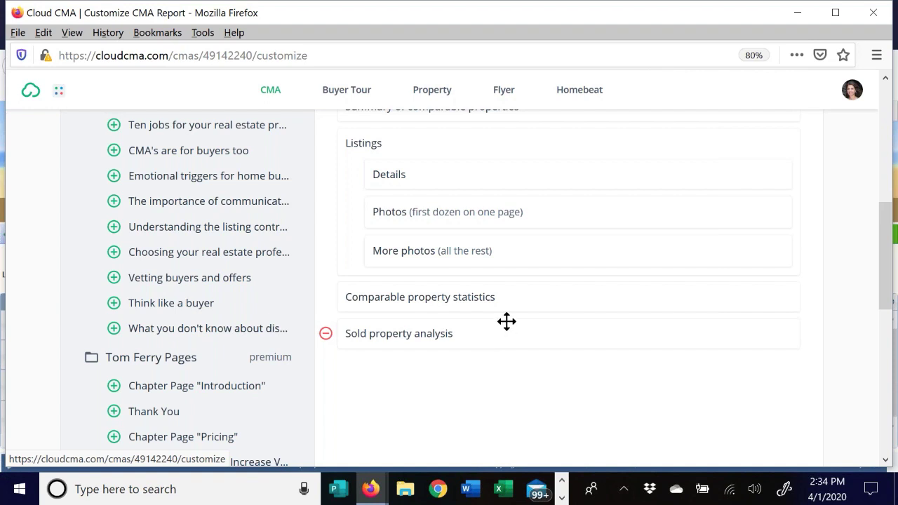
scroll(507, 321, up, 10)
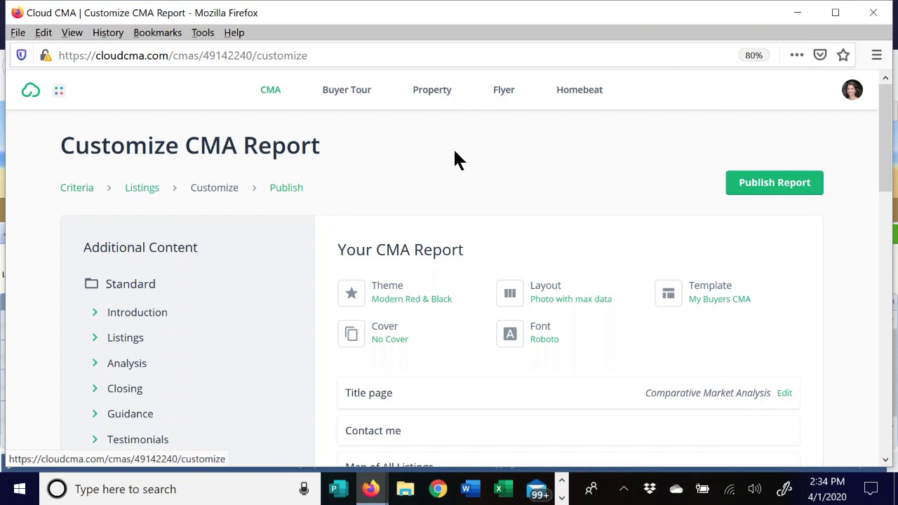
scroll(161, 252, down, 2)
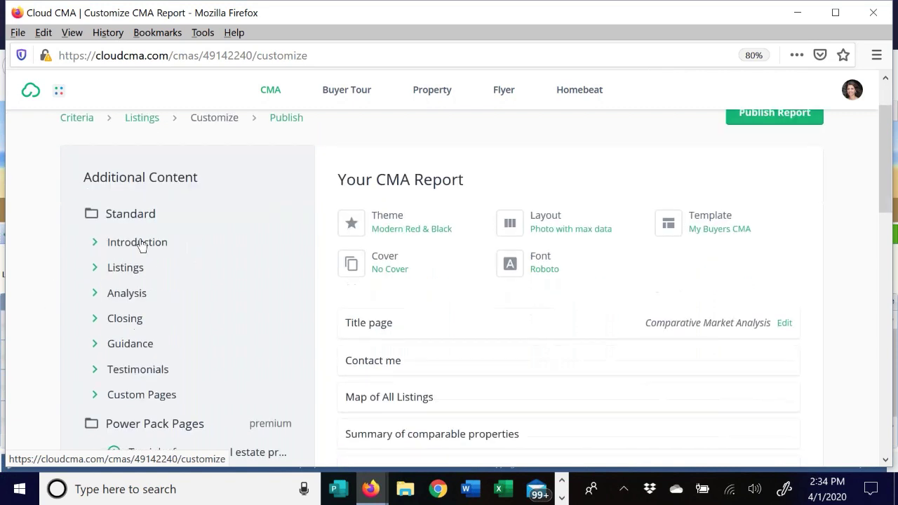
- From Introduction, add the Our company and What is a CMA? pages to the report
click(96, 244)
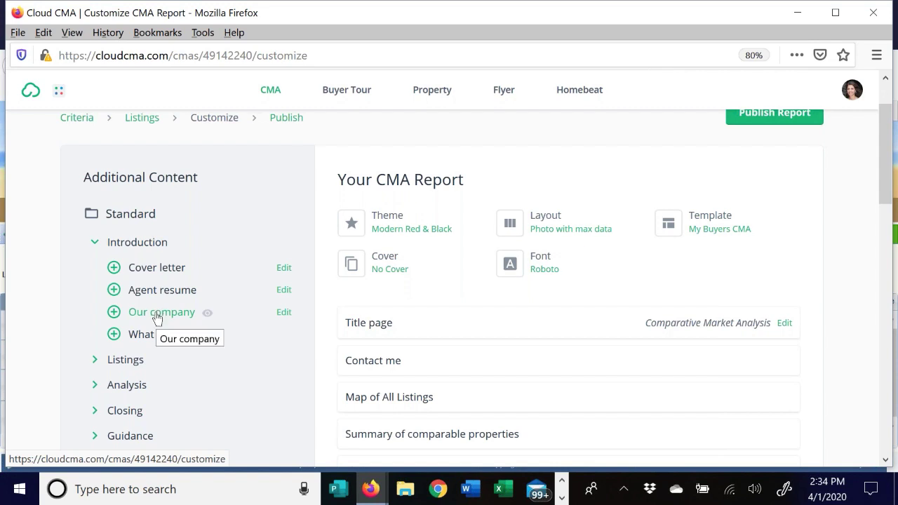
click(114, 313)
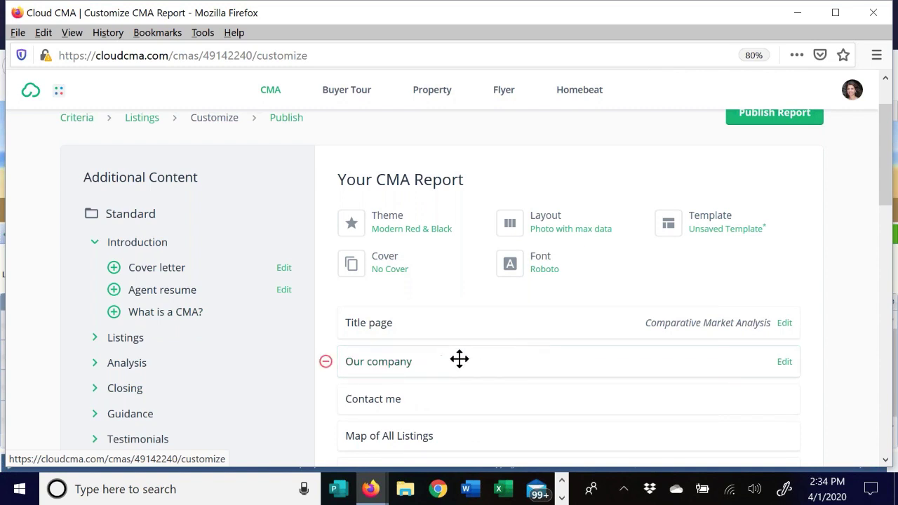
mouse_move(360, 371)
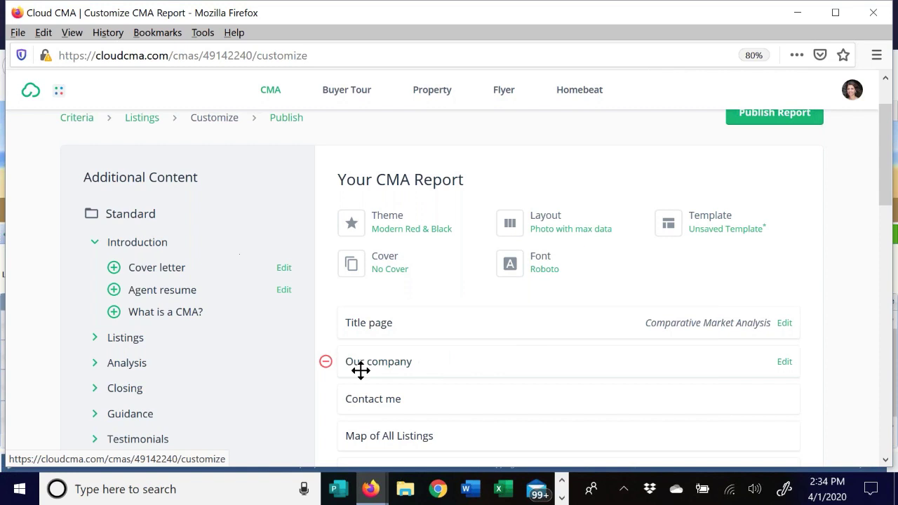
click(325, 364)
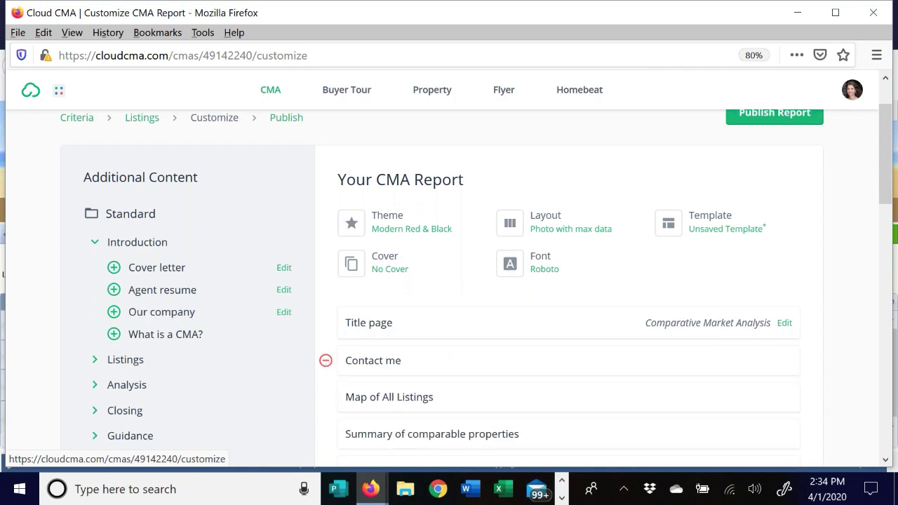
click(114, 312)
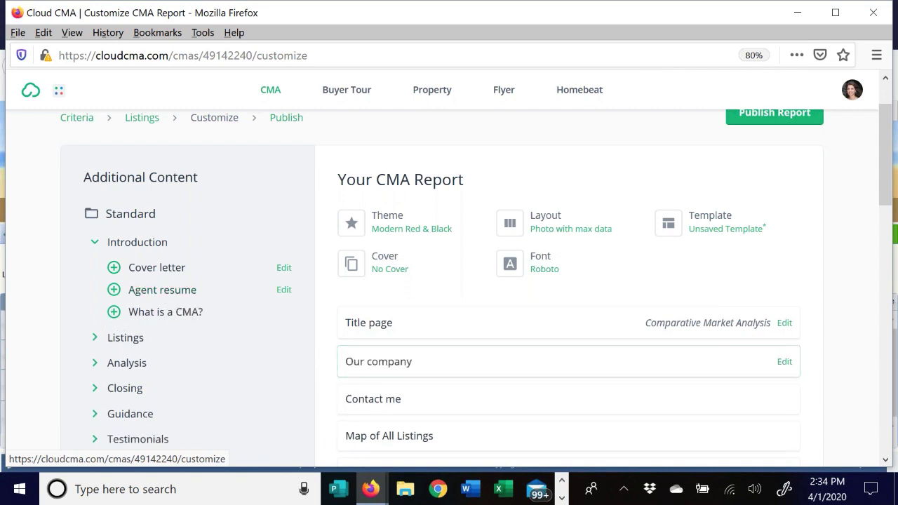
click(114, 311)
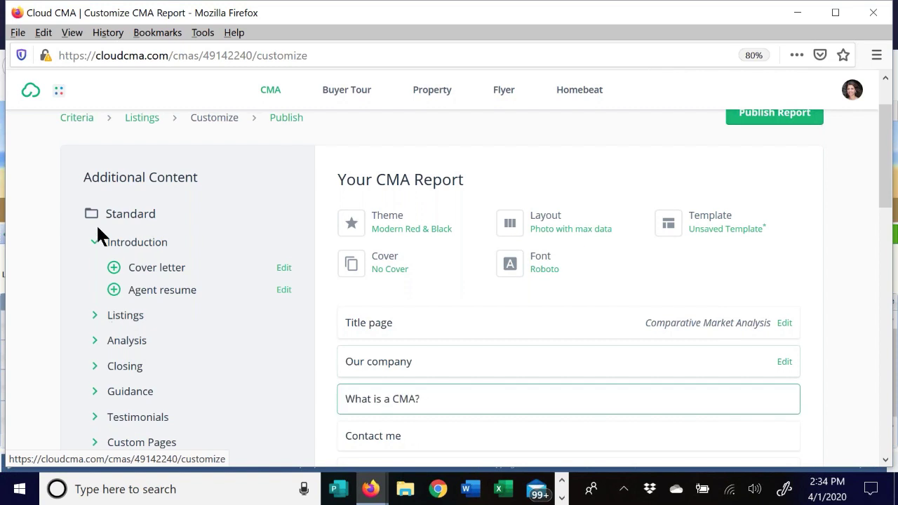
- Expand the Listings section of Additional Content to see its pages
click(96, 315)
scroll(206, 226, down, 1)
scroll(206, 226, down, 1)
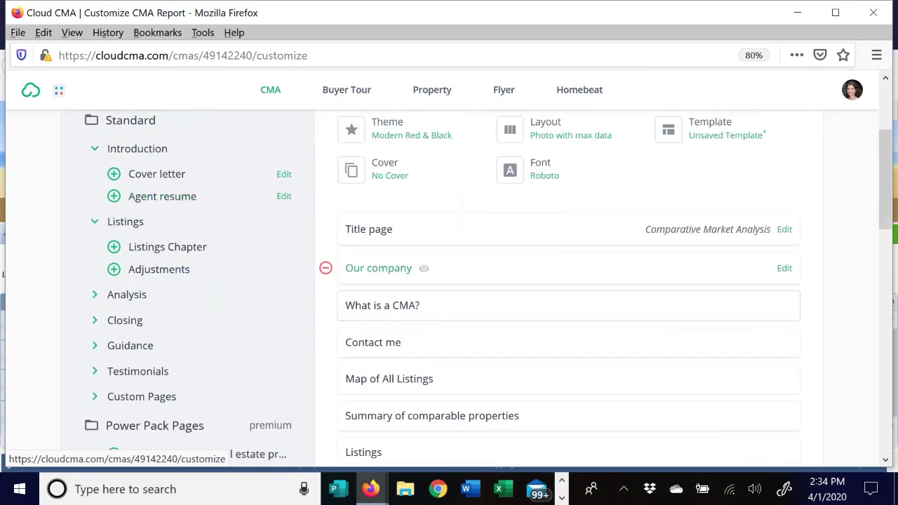
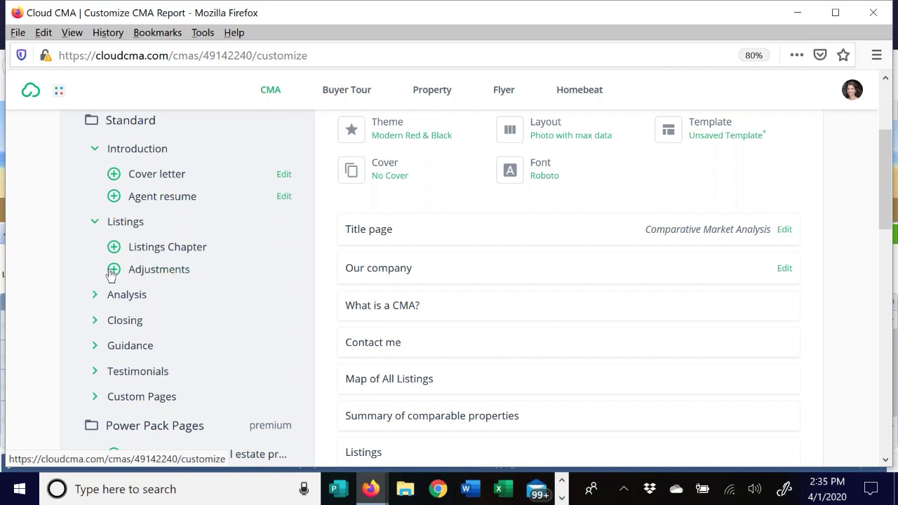
- Add the Adjustments page to the report, then remove it again
click(114, 269)
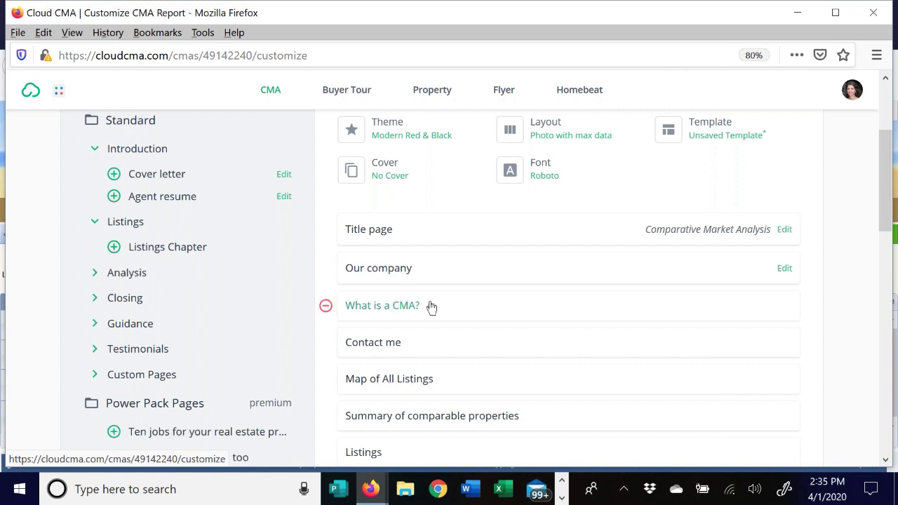
scroll(456, 292, down, 4)
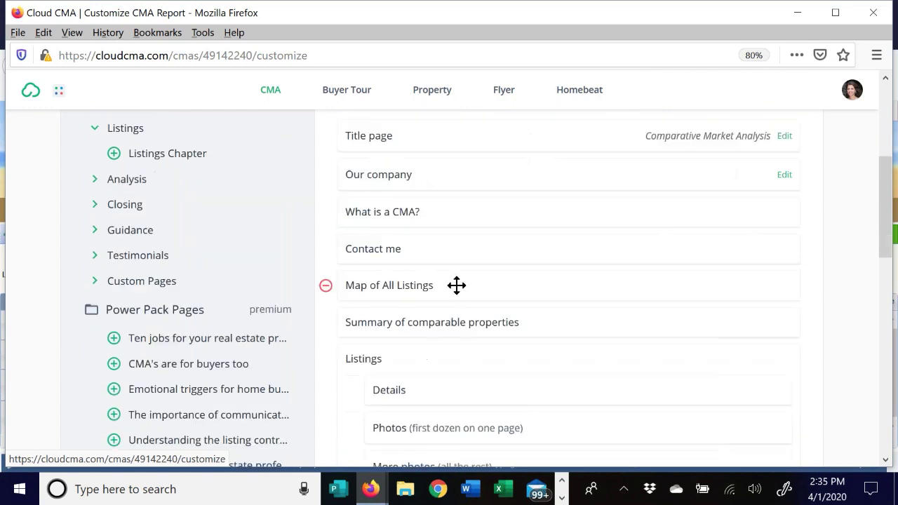
scroll(431, 259, down, 5)
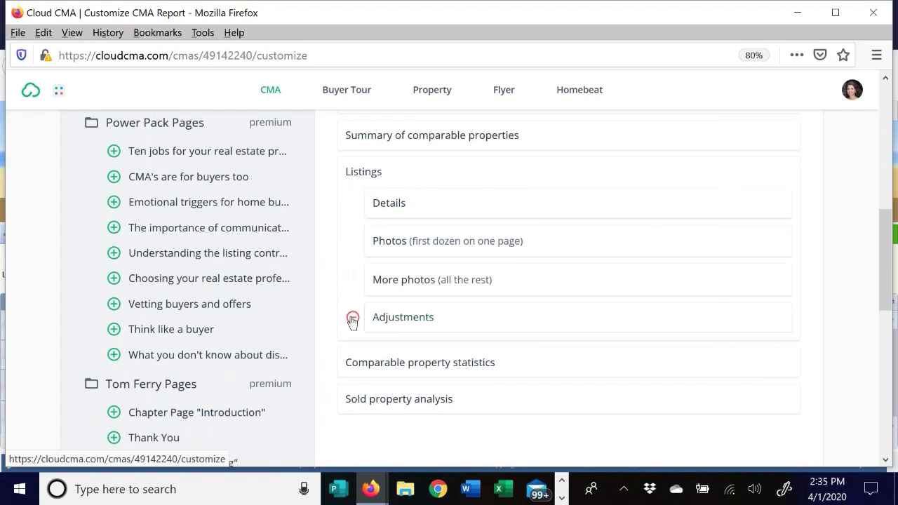
click(352, 318)
scroll(175, 192, up, 8)
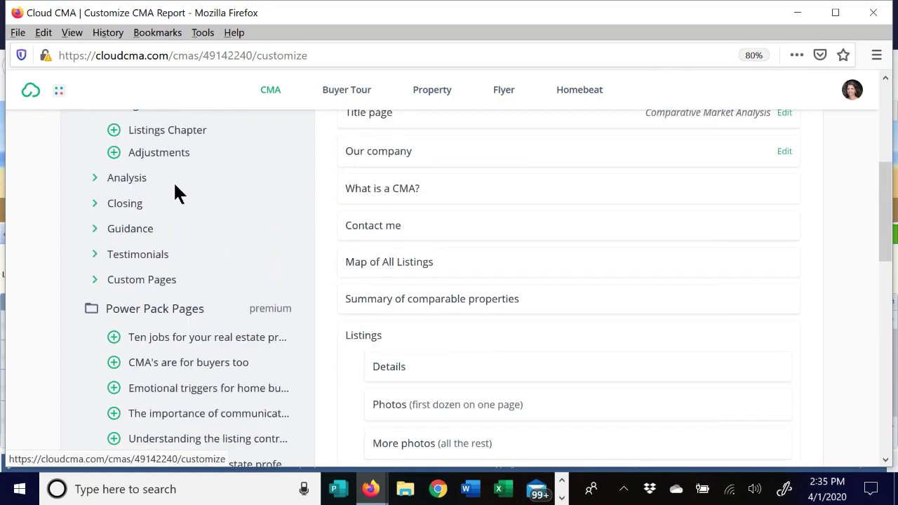
- Collapse Listings and browse the Analysis group's pages without adding any
click(95, 223)
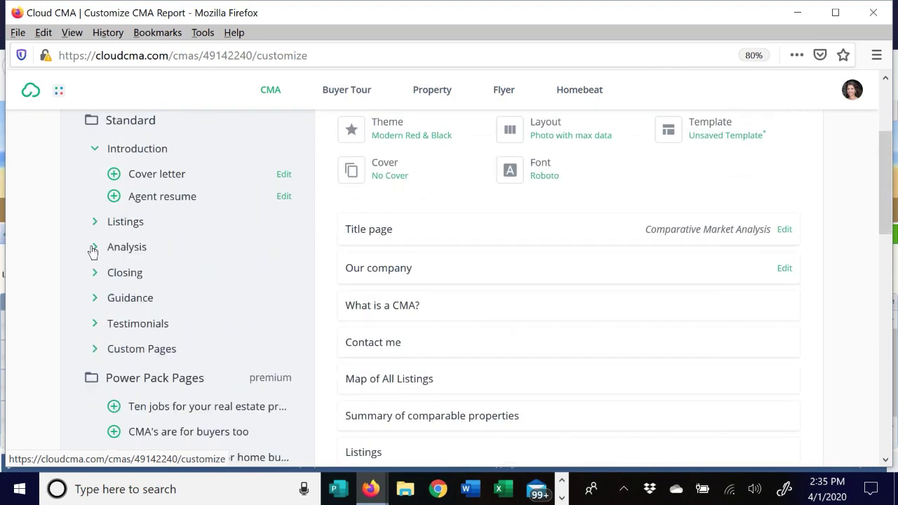
click(94, 247)
scroll(241, 222, down, 1)
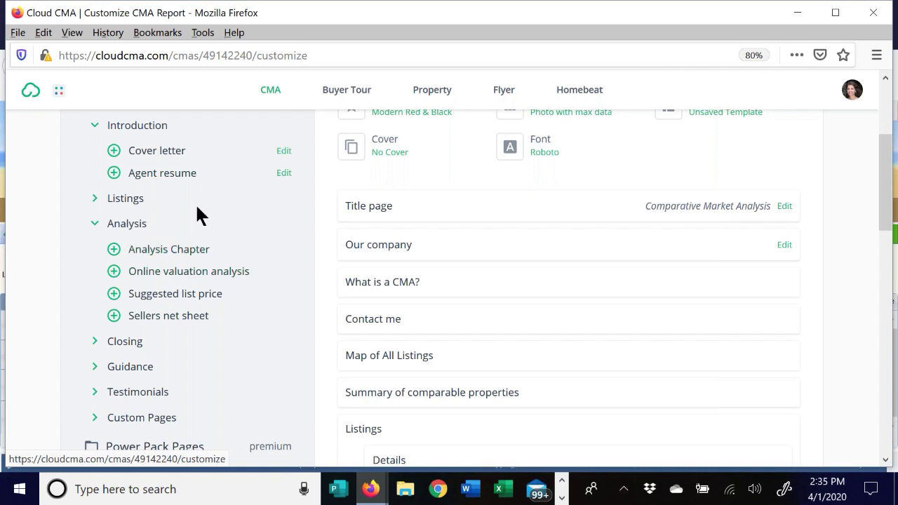
scroll(133, 212, down, 1)
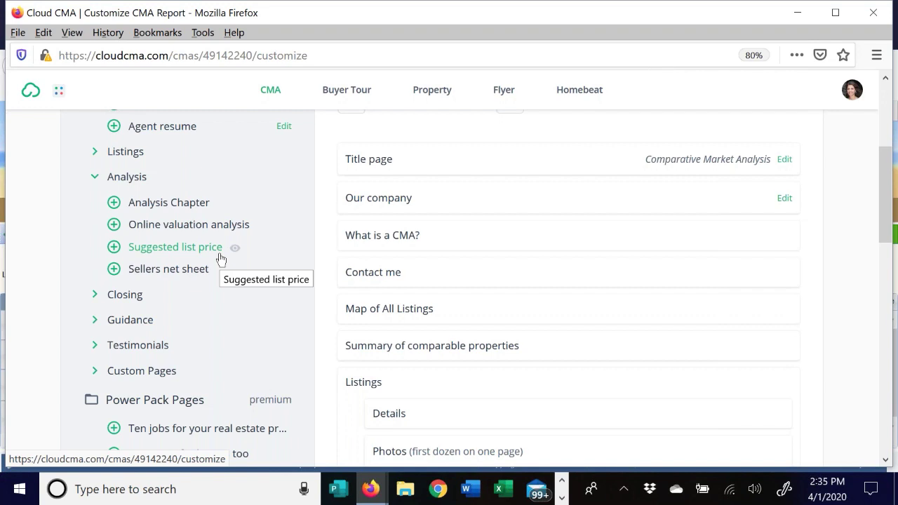
click(96, 184)
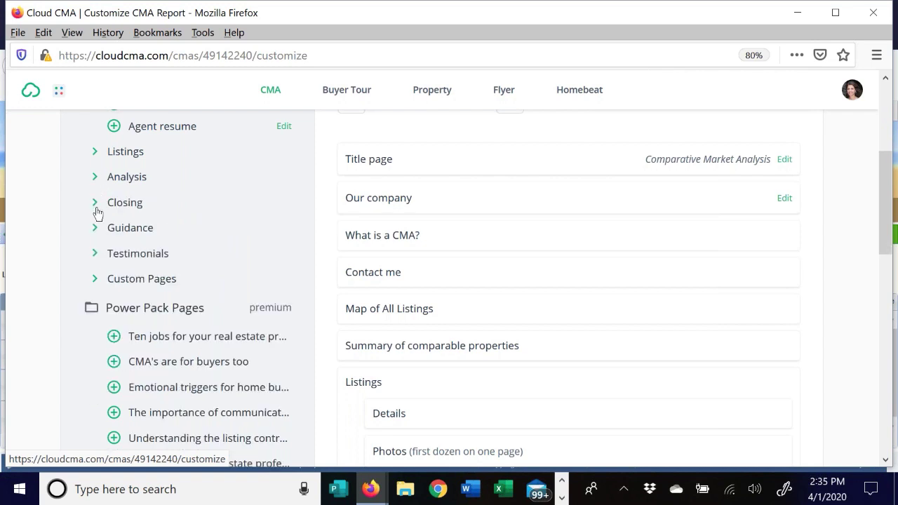
- Add Closing Chapter, Marketing action plan, Commission distribution, Why you need… and Features that sell
click(96, 204)
scroll(210, 182, down, 2)
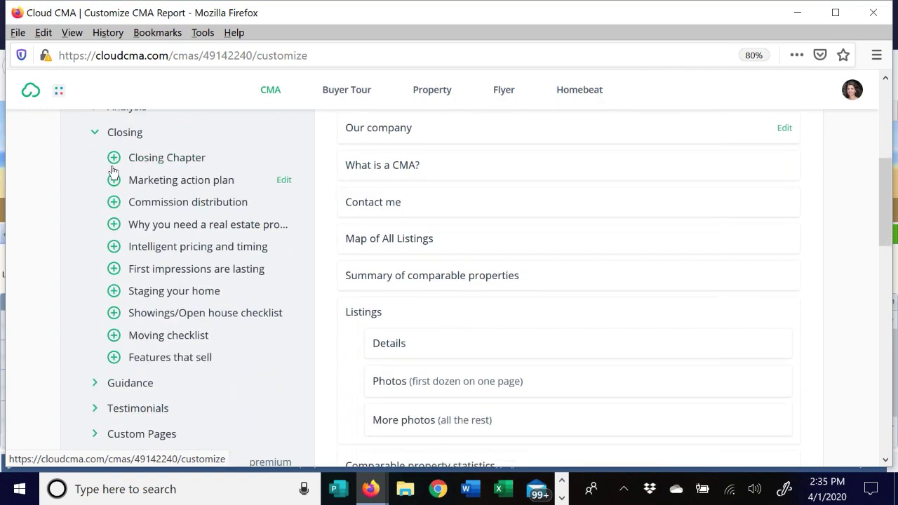
click(114, 158)
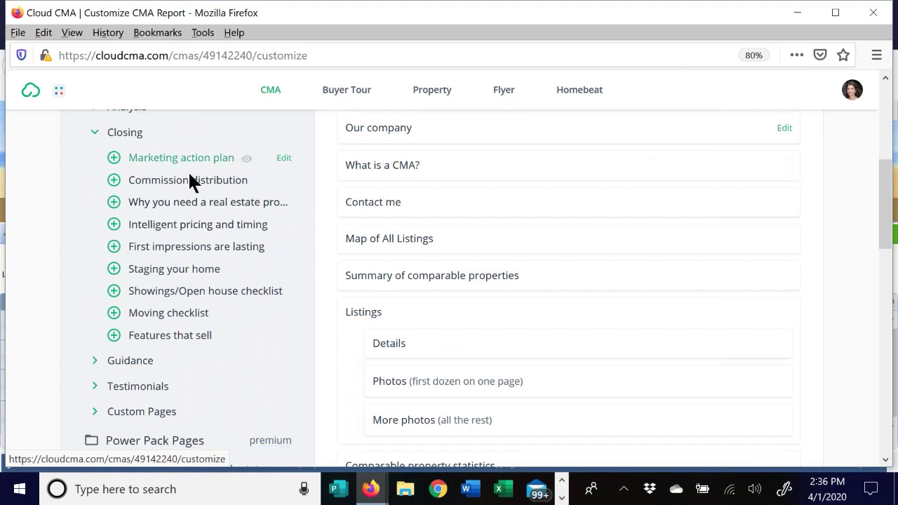
click(113, 159)
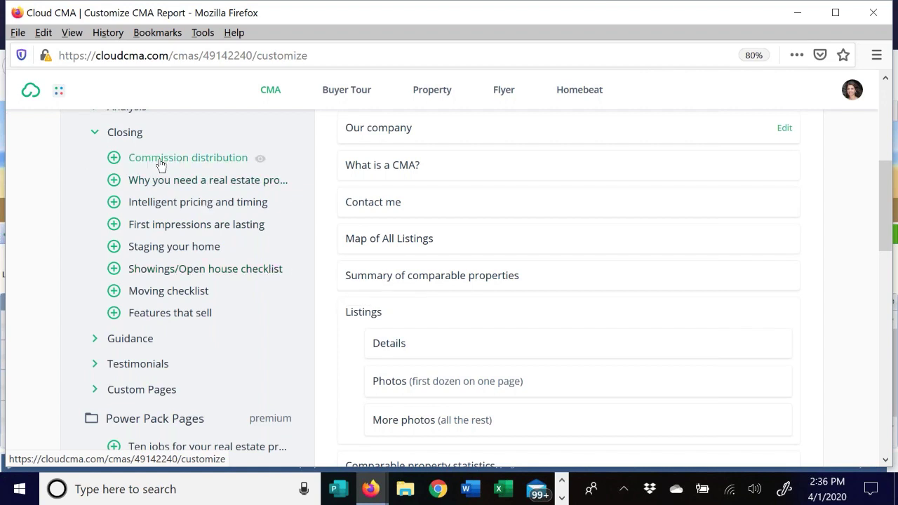
click(114, 158)
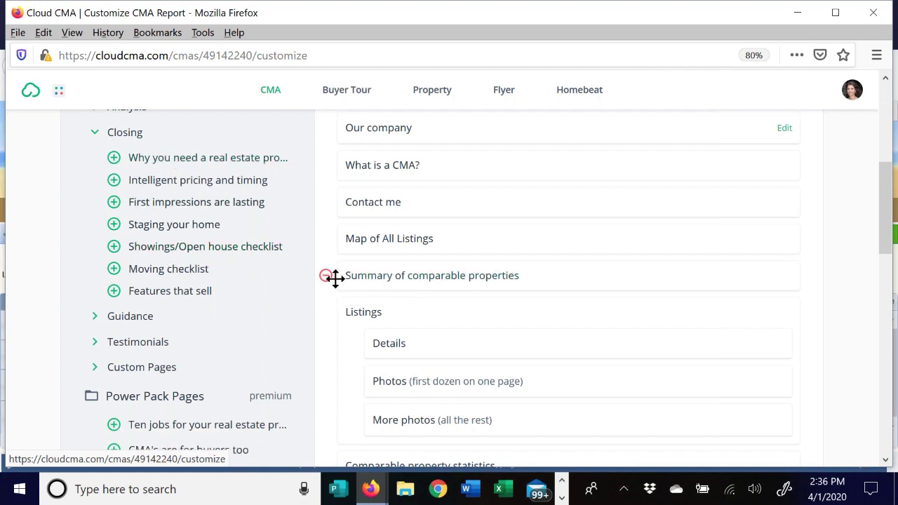
click(114, 159)
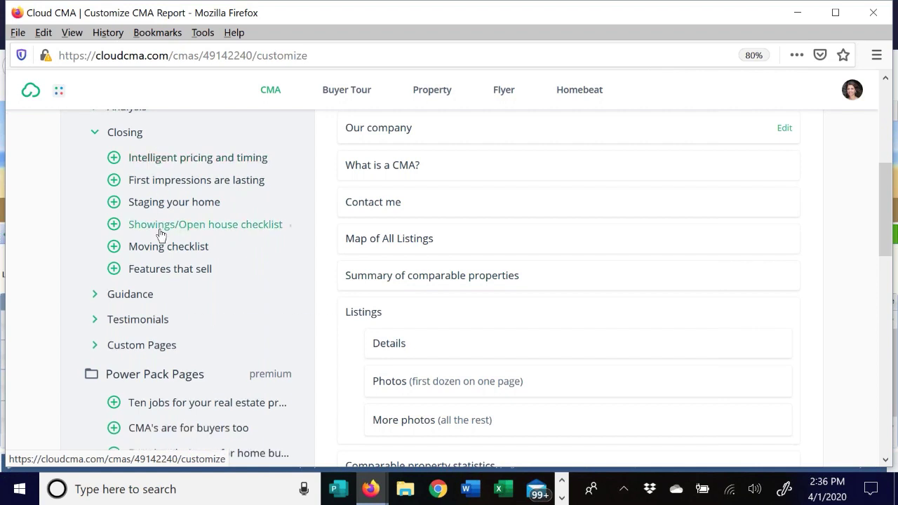
click(114, 269)
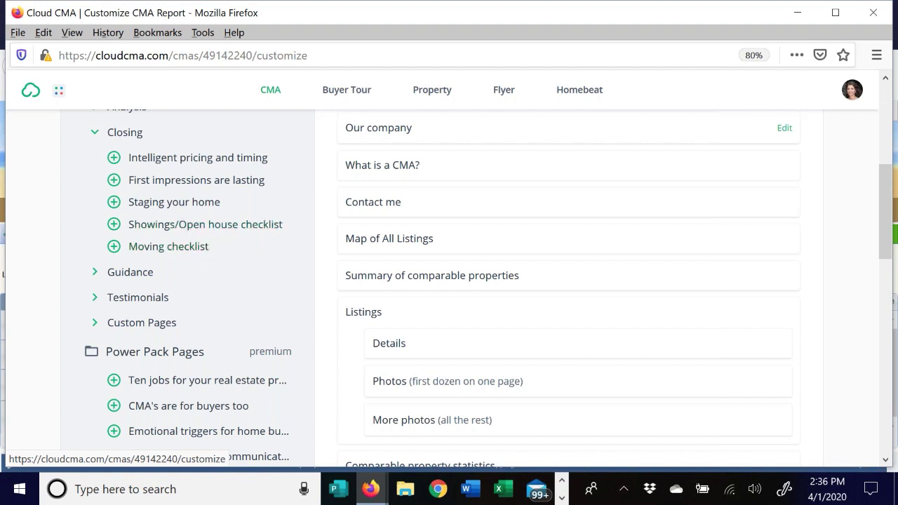
click(95, 131)
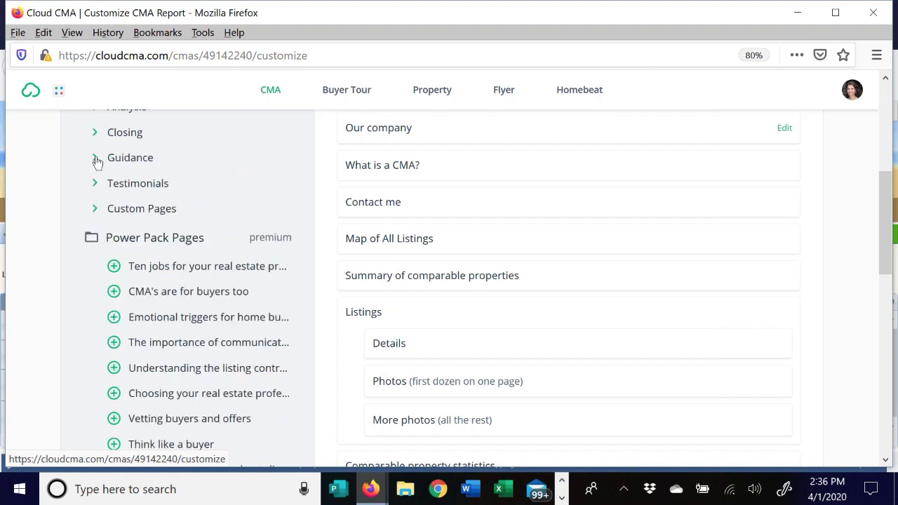
- Add the CMAs vs Appraisals page from the Guidance group to the report
click(94, 158)
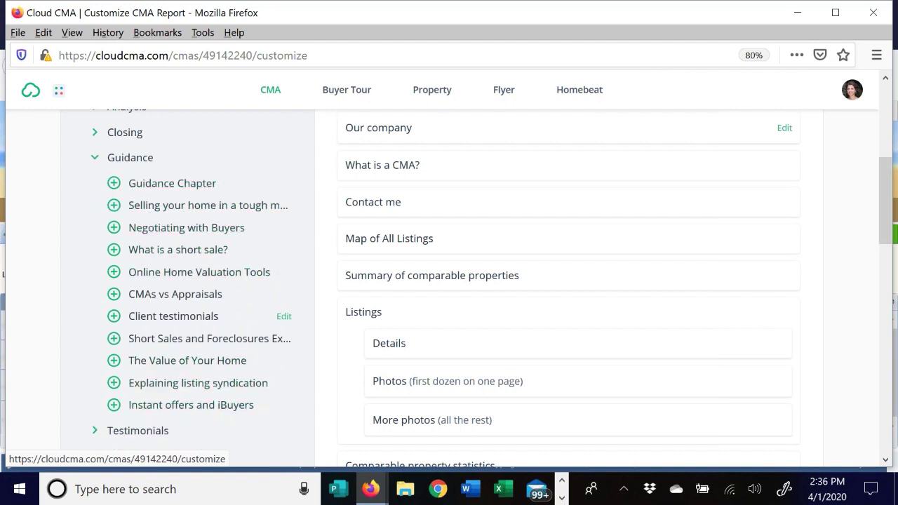
scroll(200, 236, down, 1)
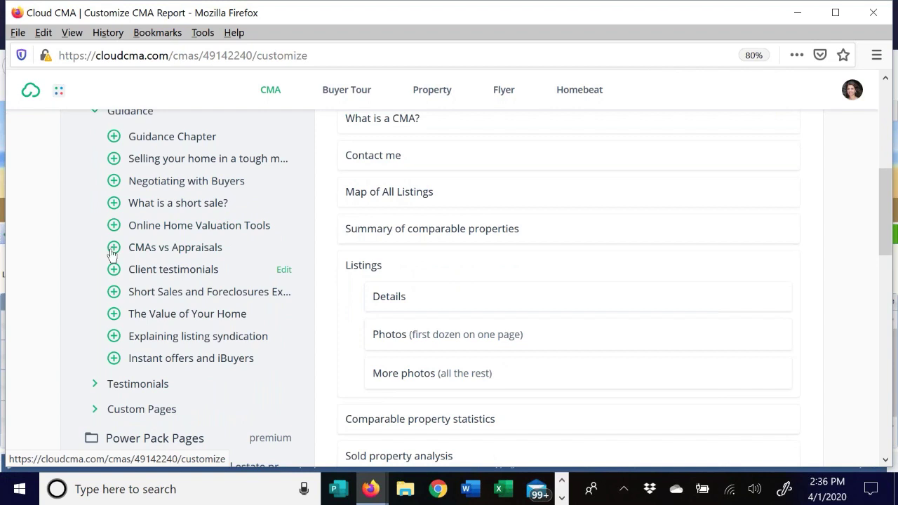
click(112, 251)
scroll(178, 220, down, 1)
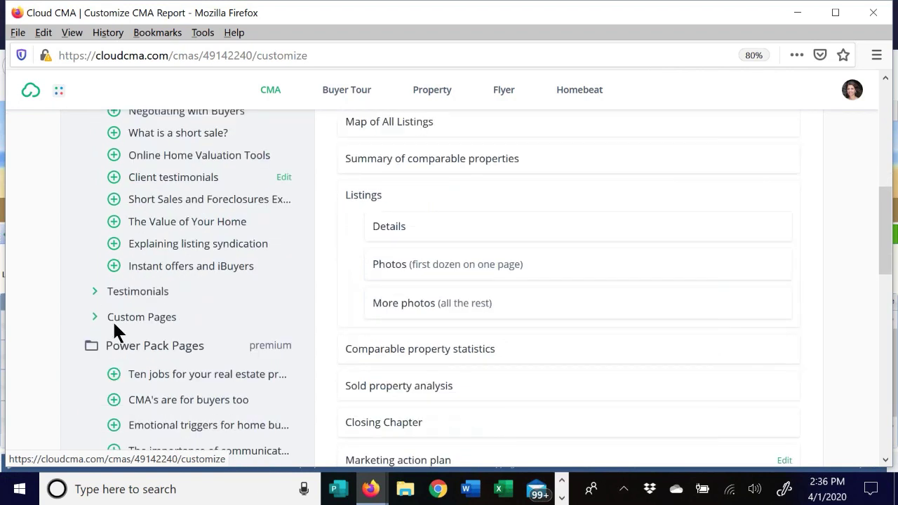
- Browse the Testimonials and Custom Pages groups, then return to the top of the list
click(94, 291)
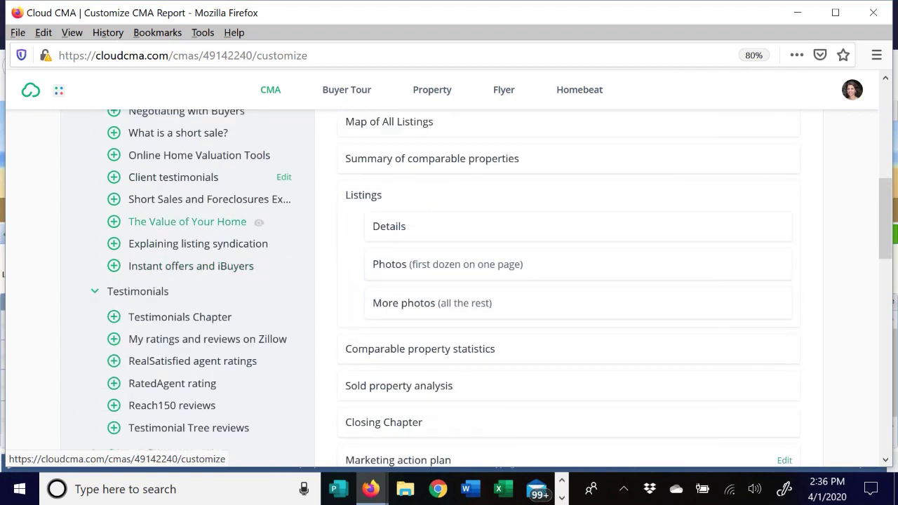
scroll(225, 222, down, 1)
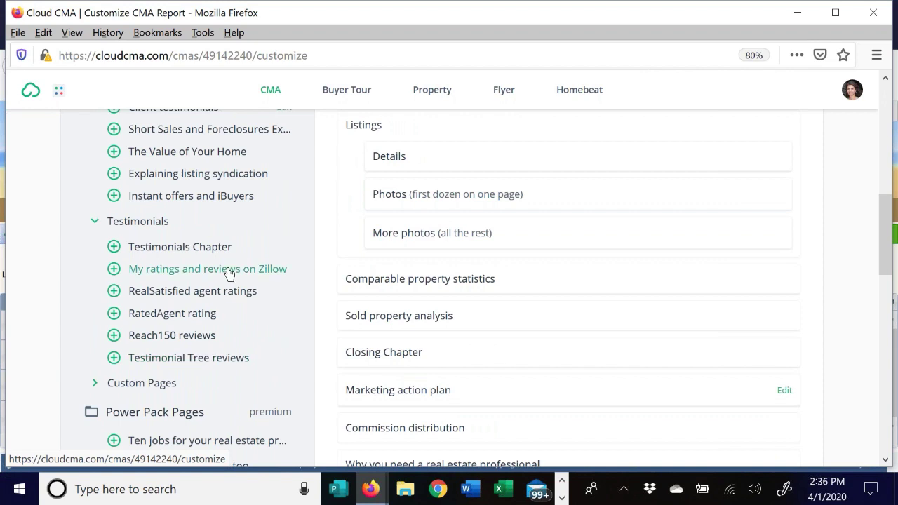
click(95, 223)
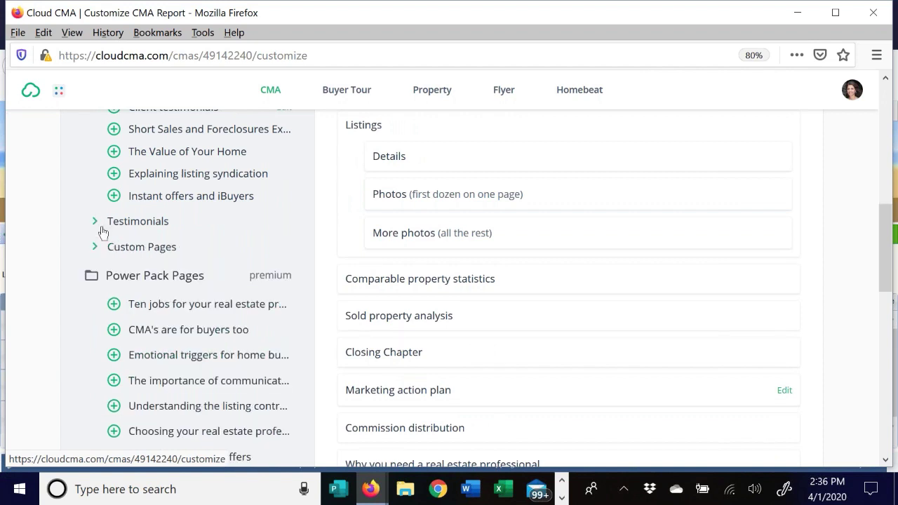
click(94, 246)
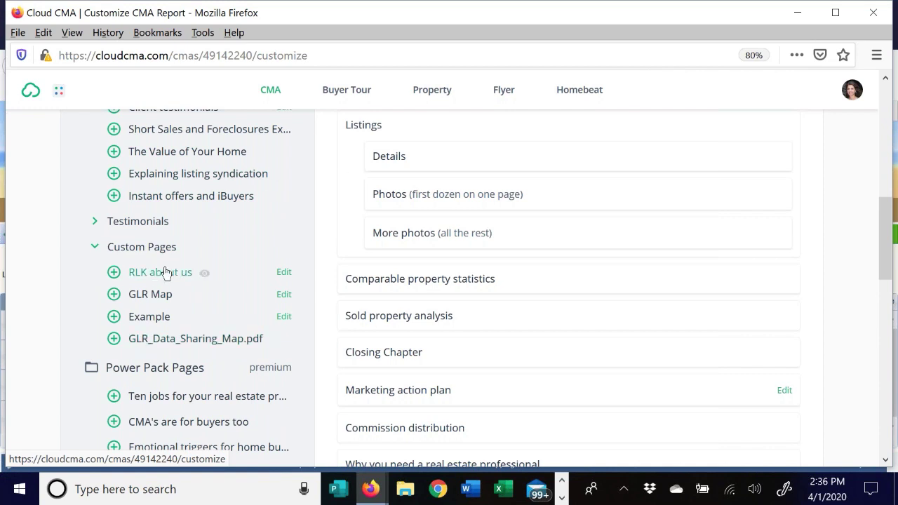
click(94, 249)
scroll(785, 165, up, 1)
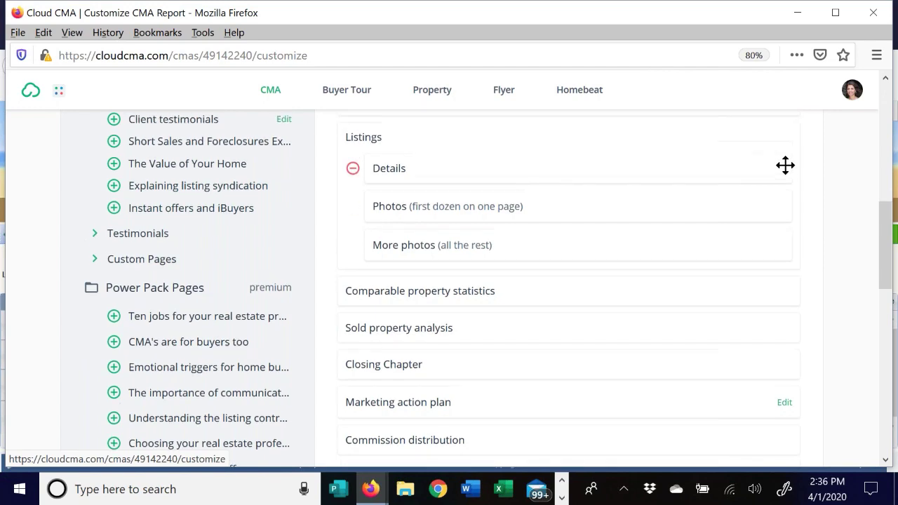
scroll(855, 197, up, 10)
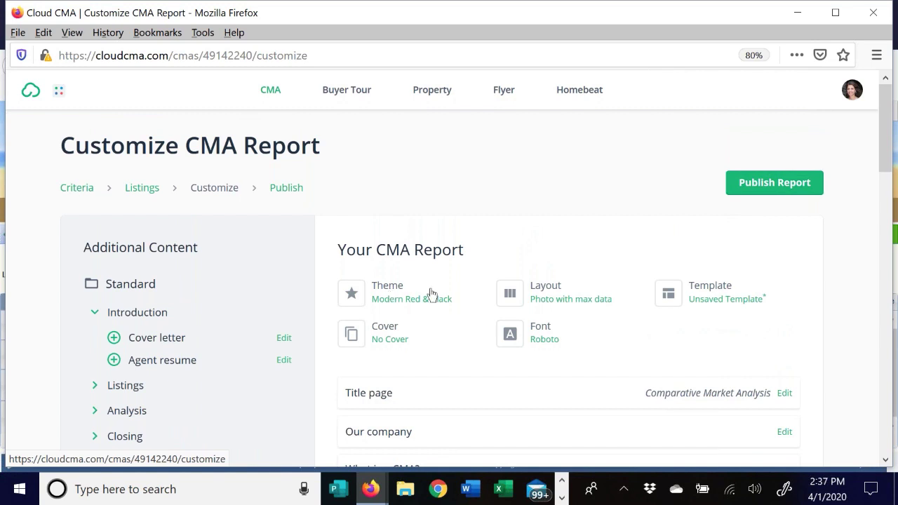
- Open the report's theme settings and look through the list of available themes
click(391, 291)
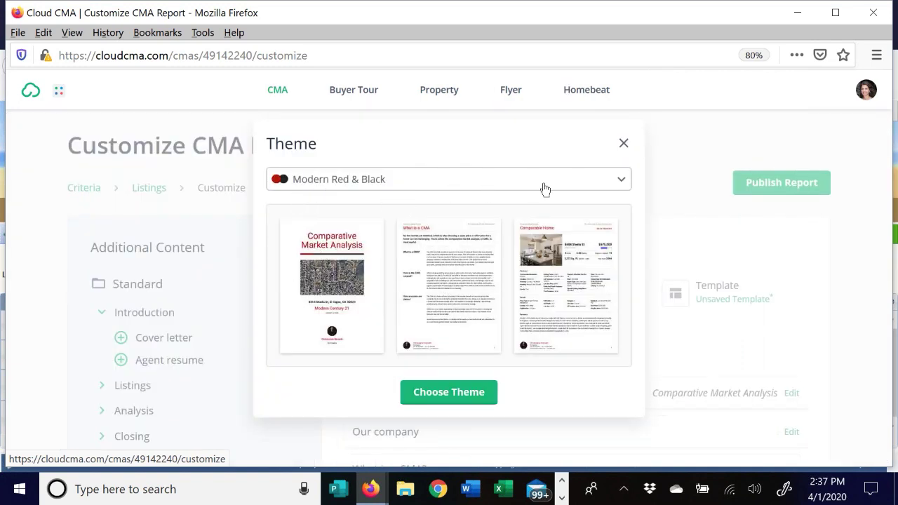
click(621, 180)
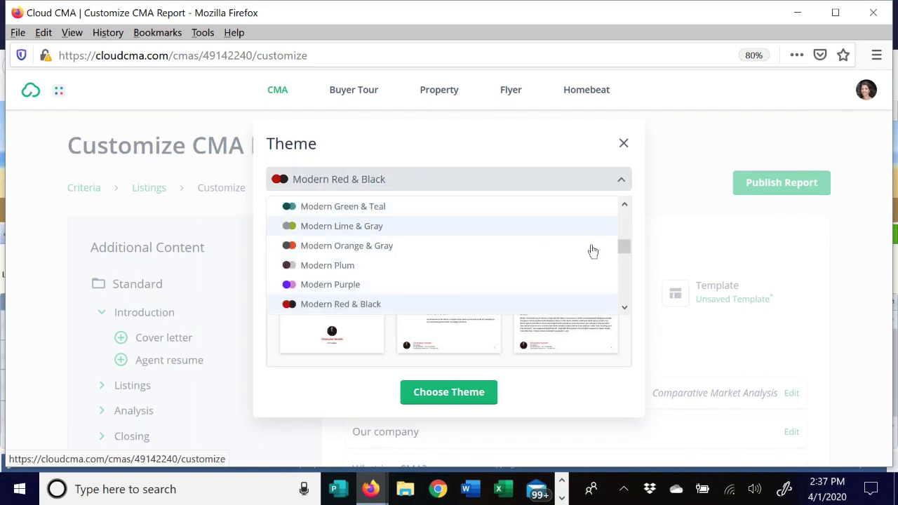
drag(623, 243, 627, 239)
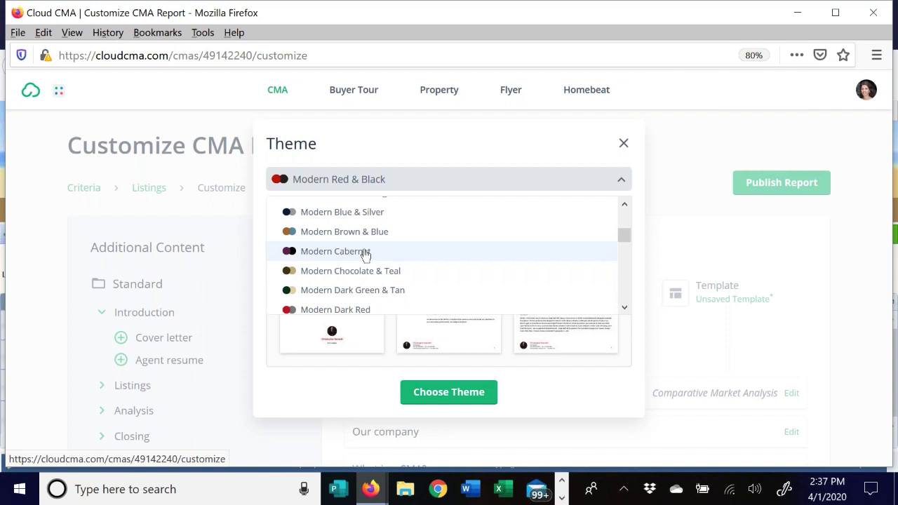
drag(624, 236, 623, 220)
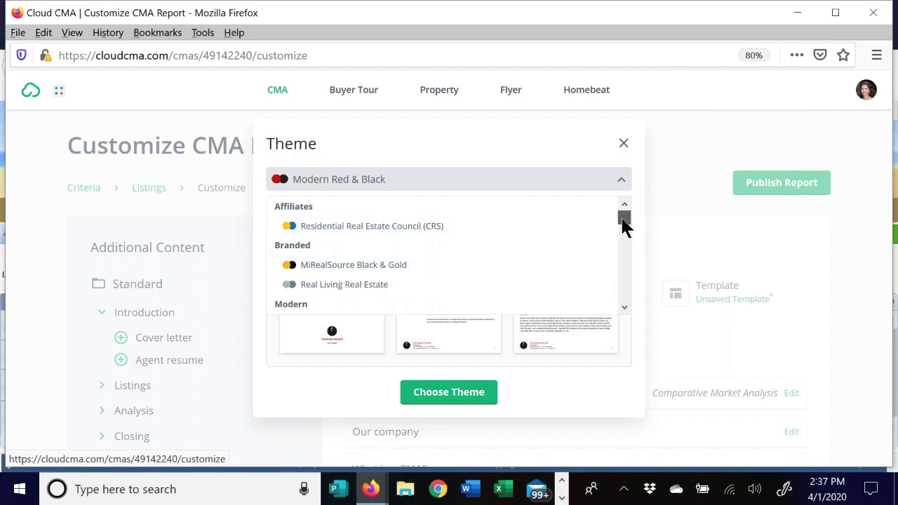
drag(622, 219, 622, 245)
click(510, 349)
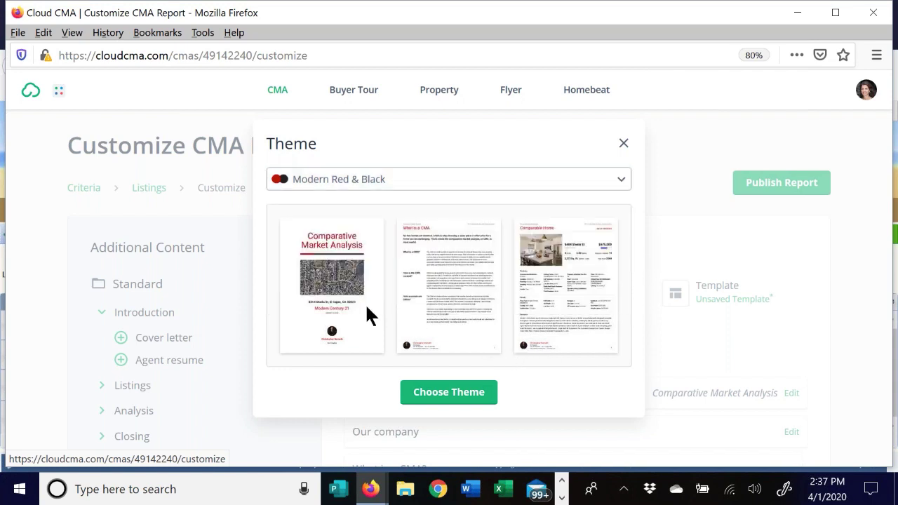
- Select the Modern Red & Black theme and apply it to the report
click(615, 184)
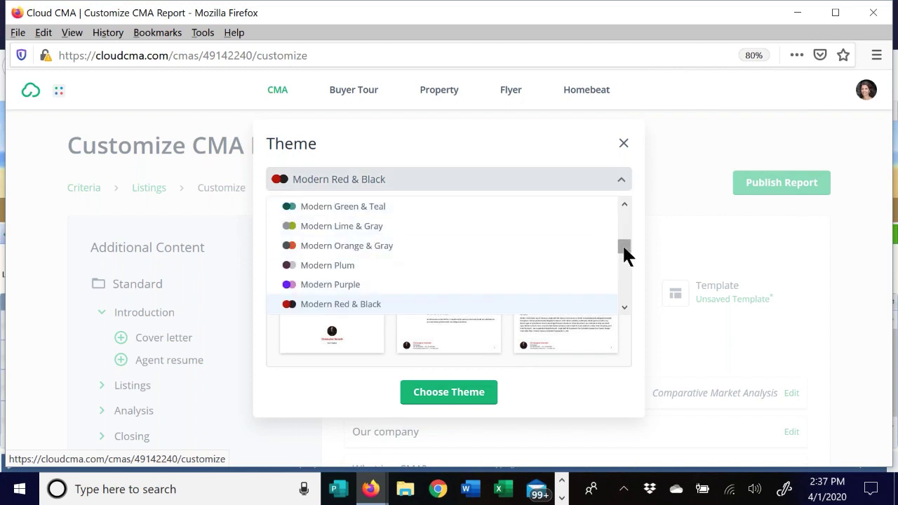
scroll(623, 245, up, 1)
drag(623, 245, 621, 296)
click(343, 272)
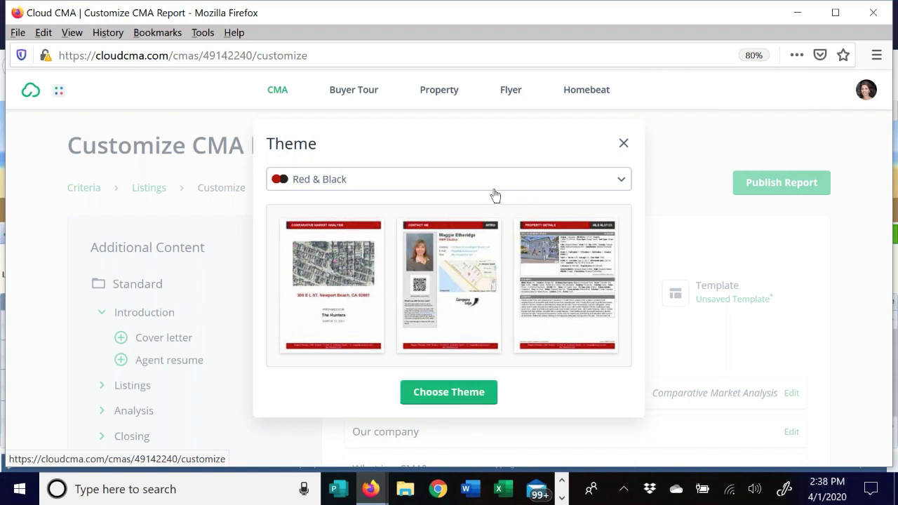
click(572, 182)
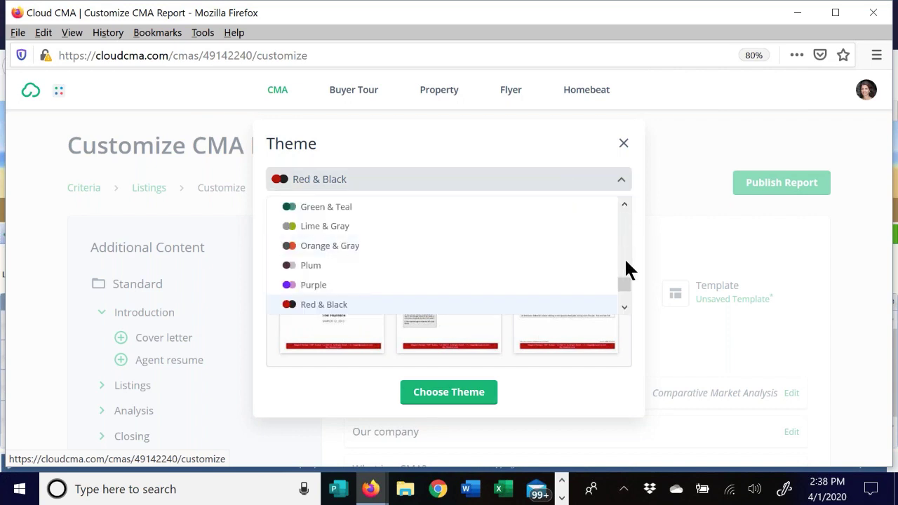
drag(626, 282, 624, 248)
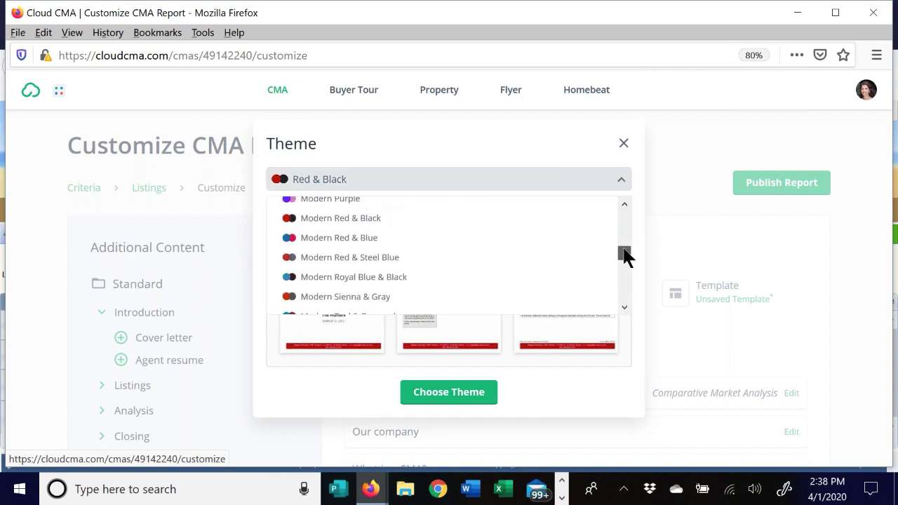
click(346, 219)
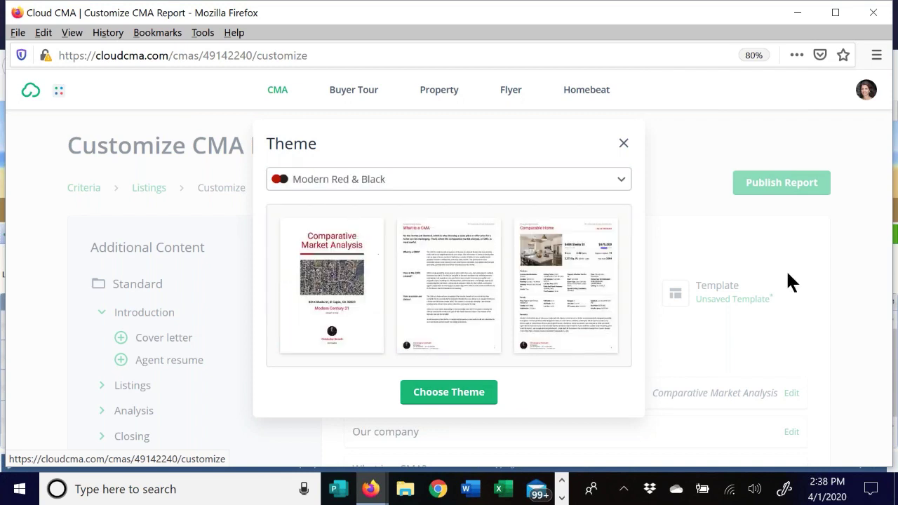
click(458, 393)
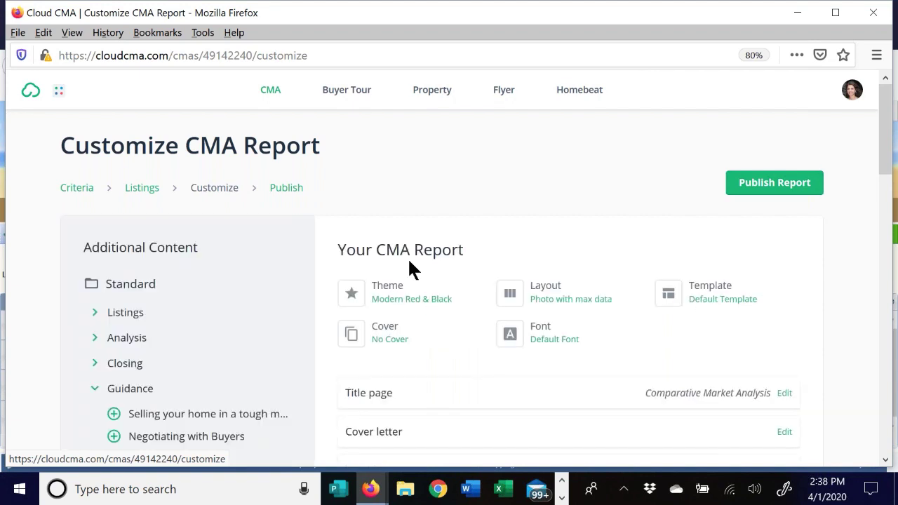
click(544, 289)
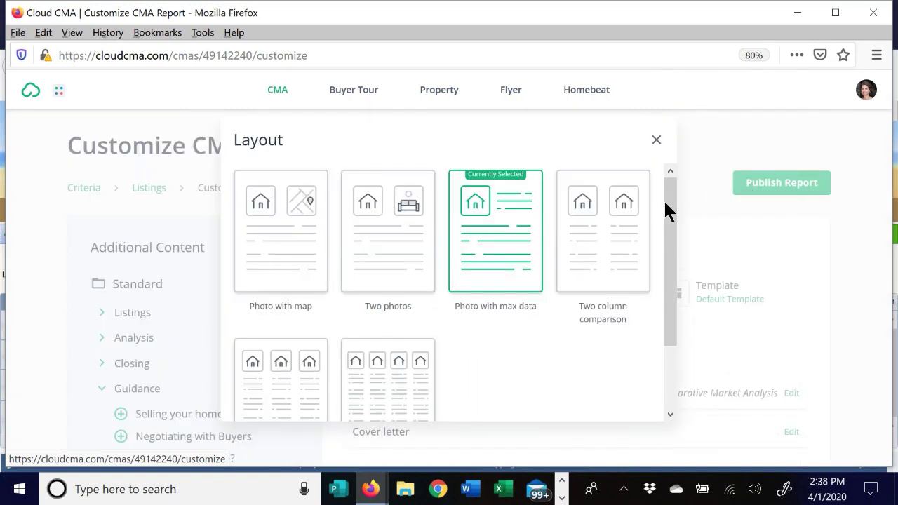
drag(677, 219, 676, 184)
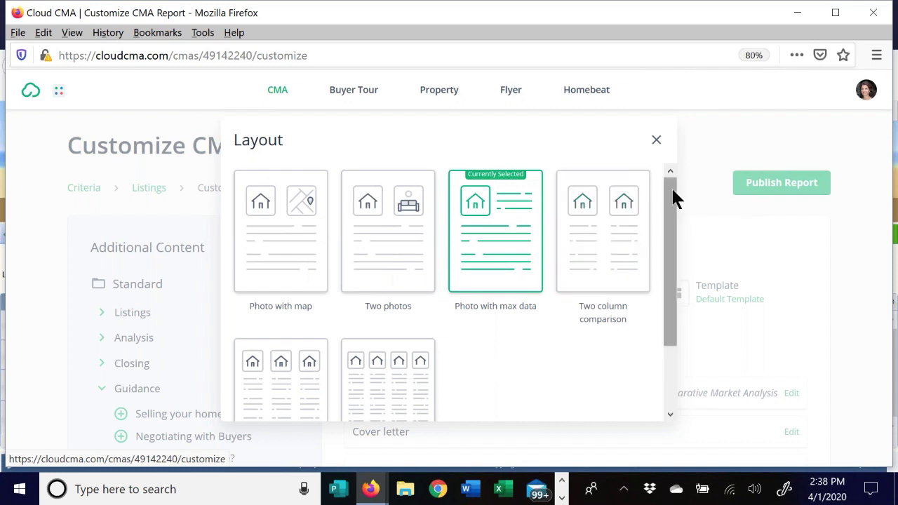
drag(678, 194, 673, 311)
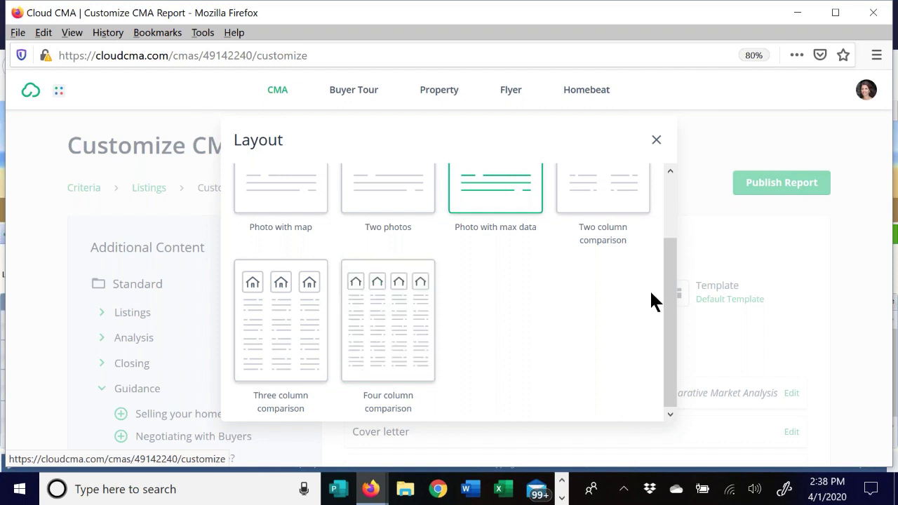
drag(667, 287, 647, 197)
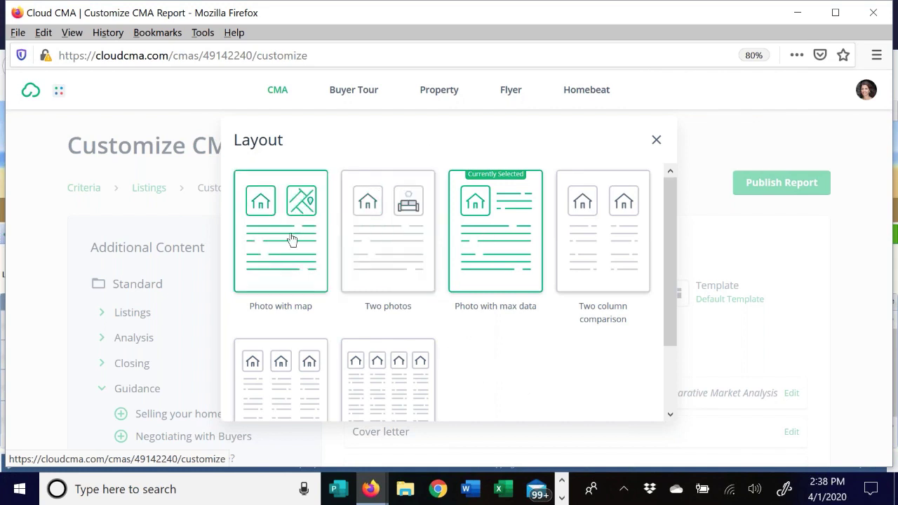
click(503, 224)
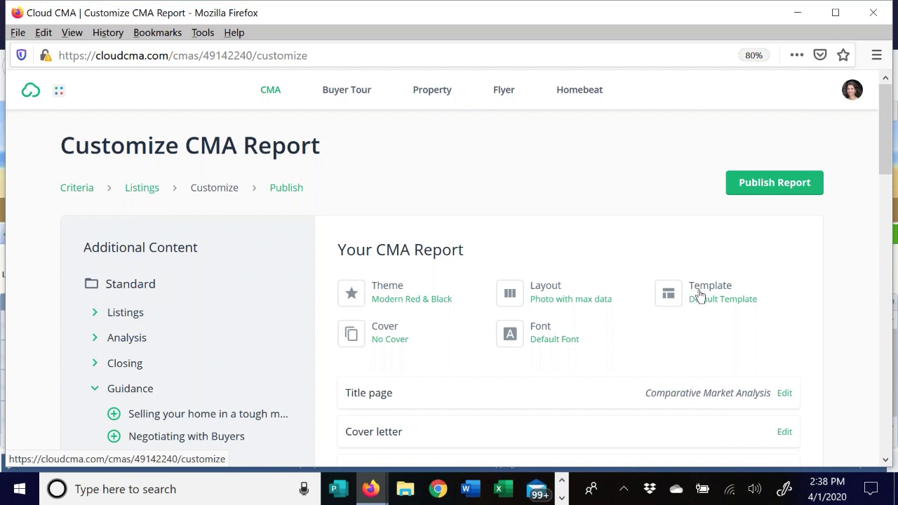
- Check the cover choices without changing them, then set the report font to Open Sans
click(385, 331)
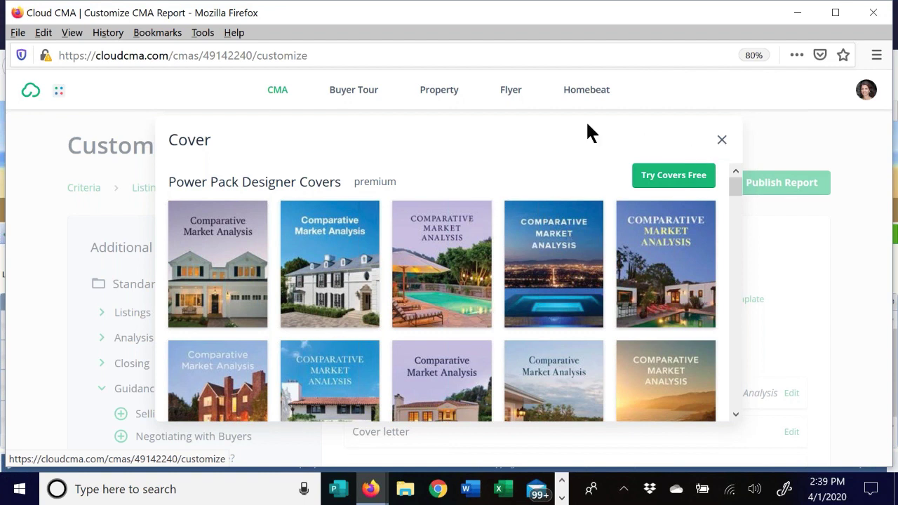
click(721, 140)
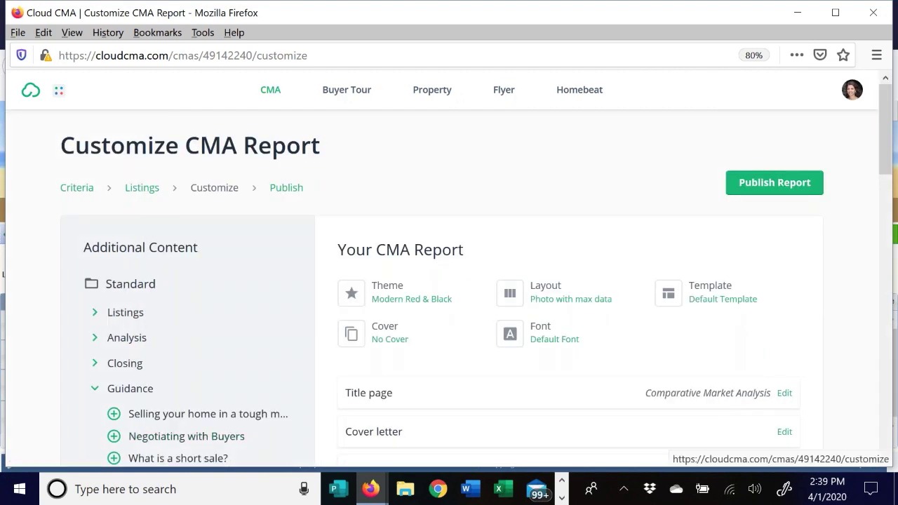
click(540, 331)
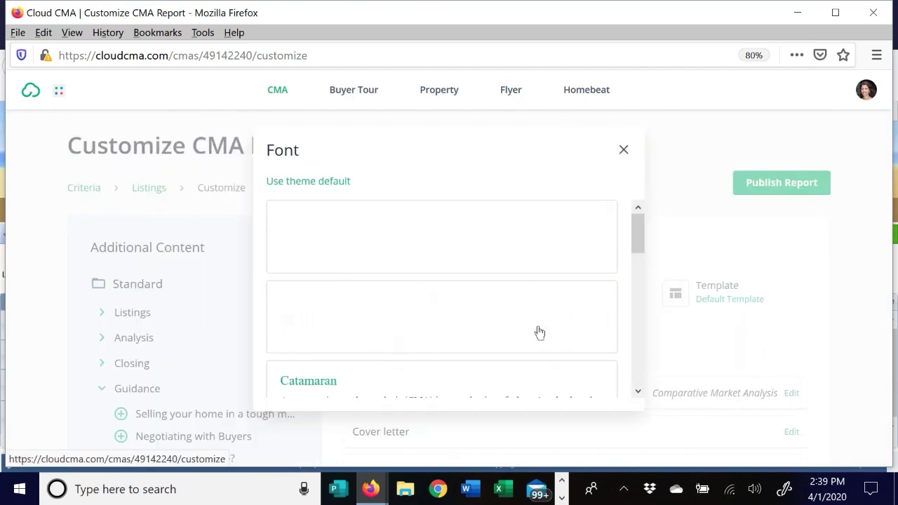
drag(640, 228, 645, 353)
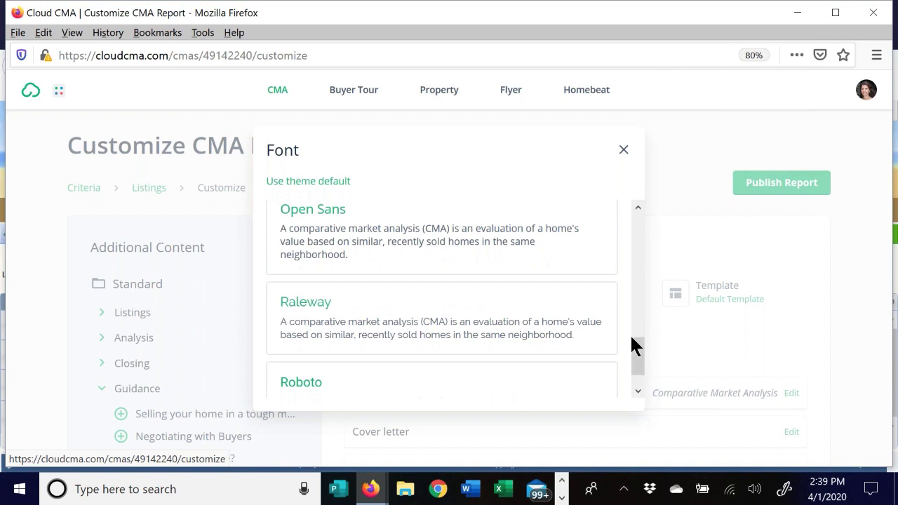
scroll(634, 361, down, 1)
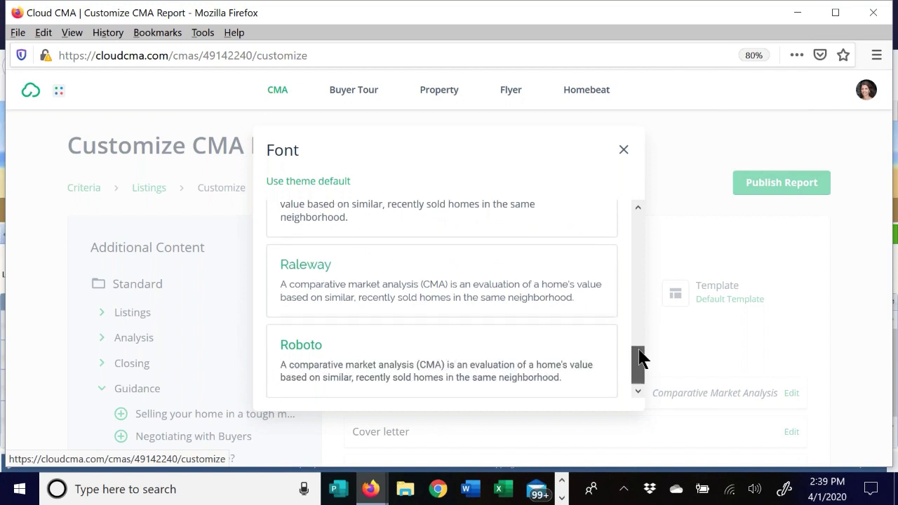
drag(640, 361, 626, 328)
click(330, 313)
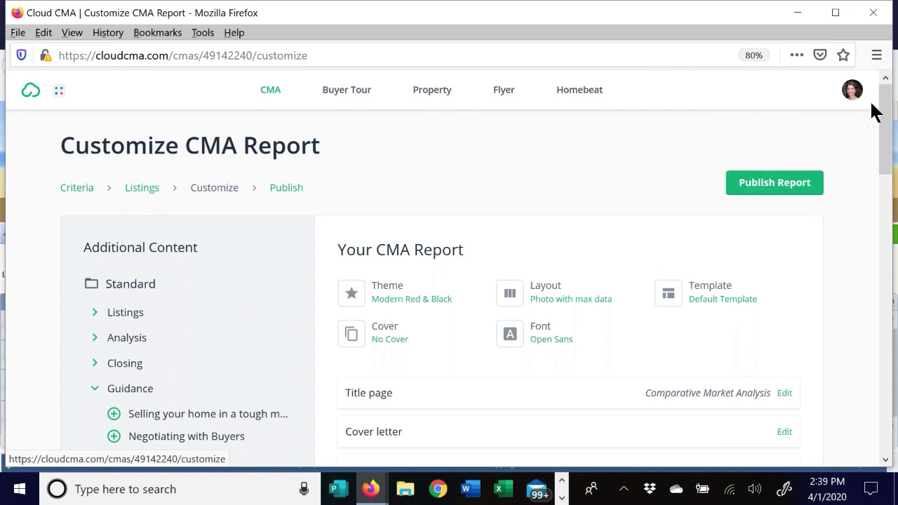
scroll(885, 129, down, 1)
drag(885, 130, 865, 154)
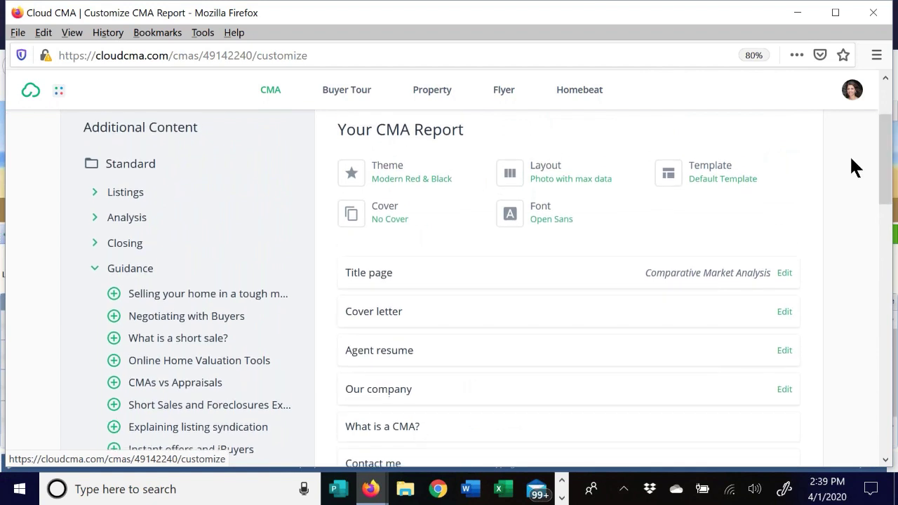
click(717, 169)
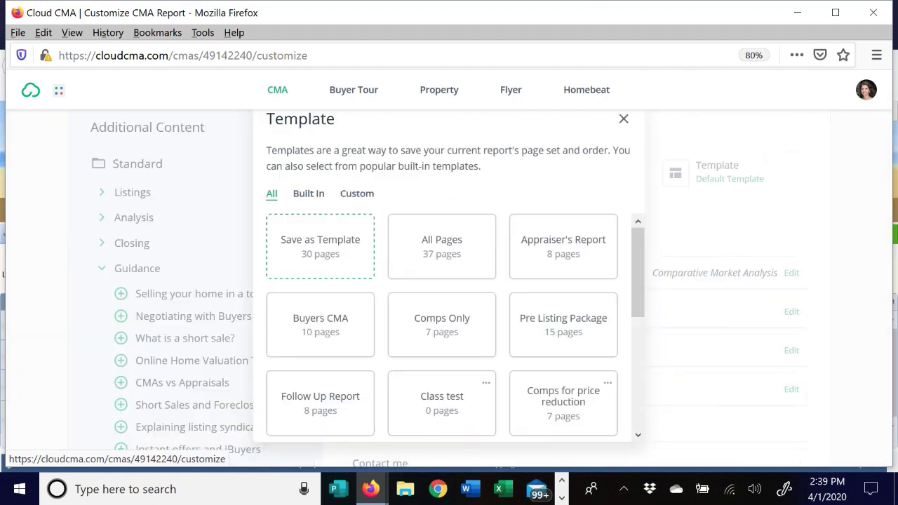
click(334, 254)
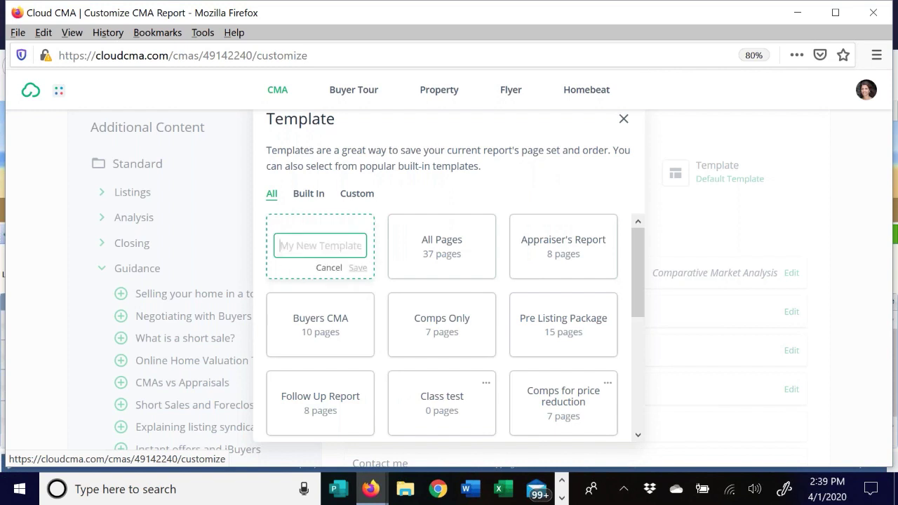
click(329, 267)
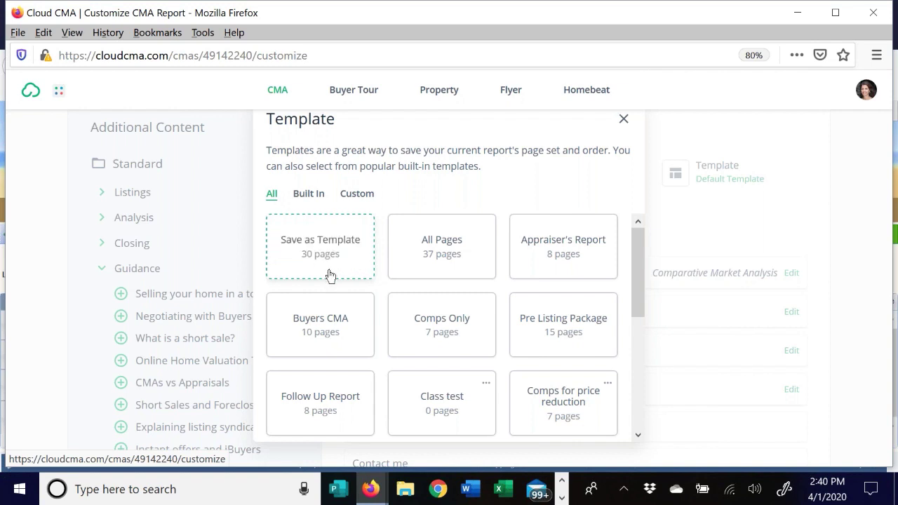
click(369, 196)
mouse_move(634, 235)
mouse_down()
mouse_move(640, 257)
mouse_move(624, 332)
mouse_move(641, 220)
mouse_up()
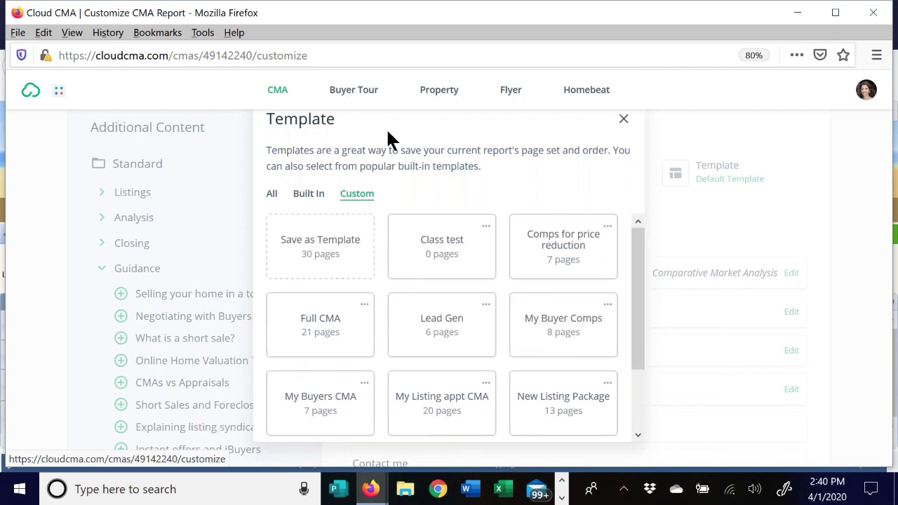
click(306, 196)
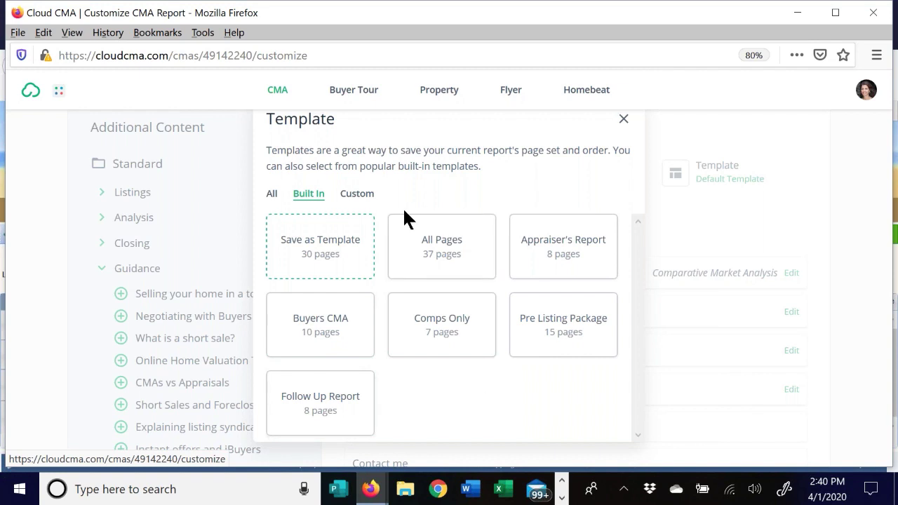
click(271, 194)
drag(637, 242, 608, 400)
drag(631, 356, 614, 185)
click(622, 121)
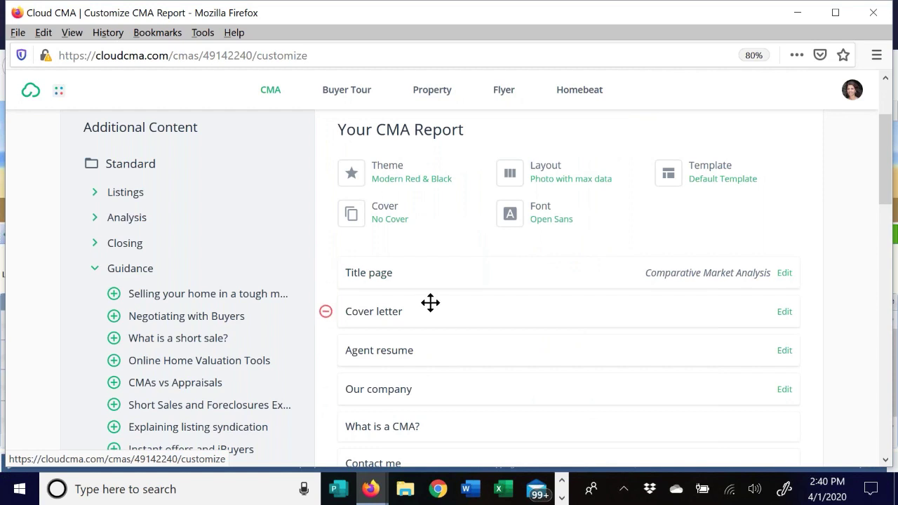
click(722, 170)
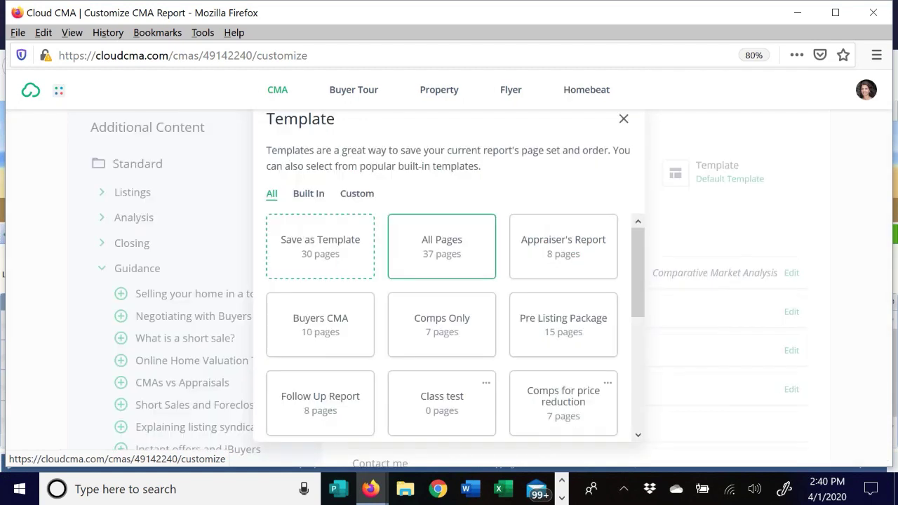
click(647, 170)
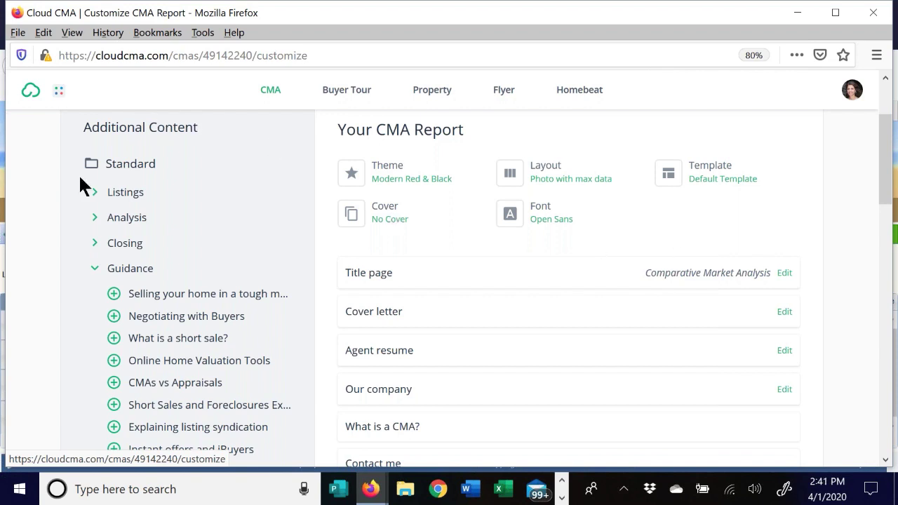
- Move 'First impressions are lasting' above 'Intelligent pricing and timing' in the report pages
click(95, 273)
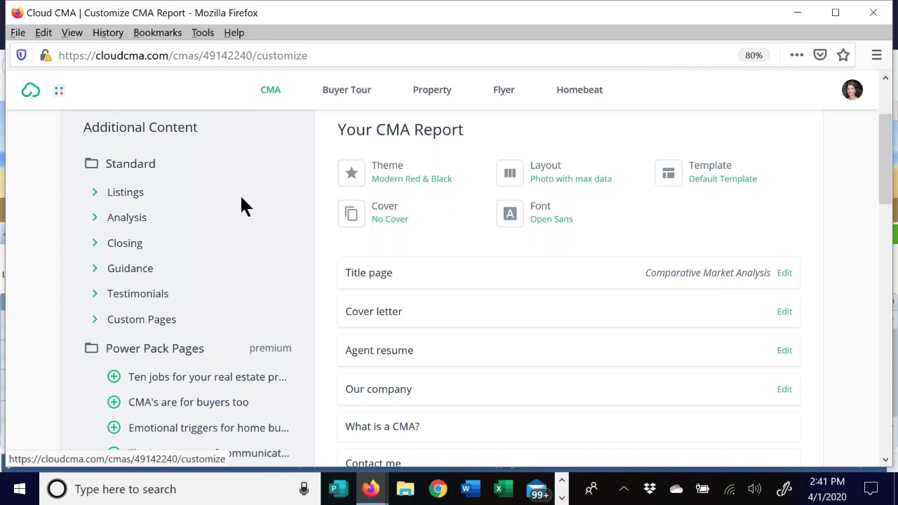
scroll(236, 206, down, 2)
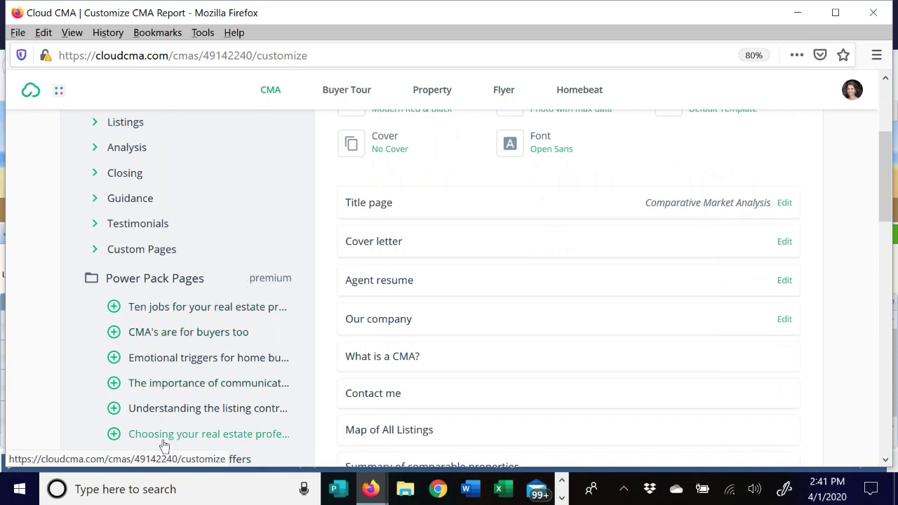
scroll(172, 337, down, 5)
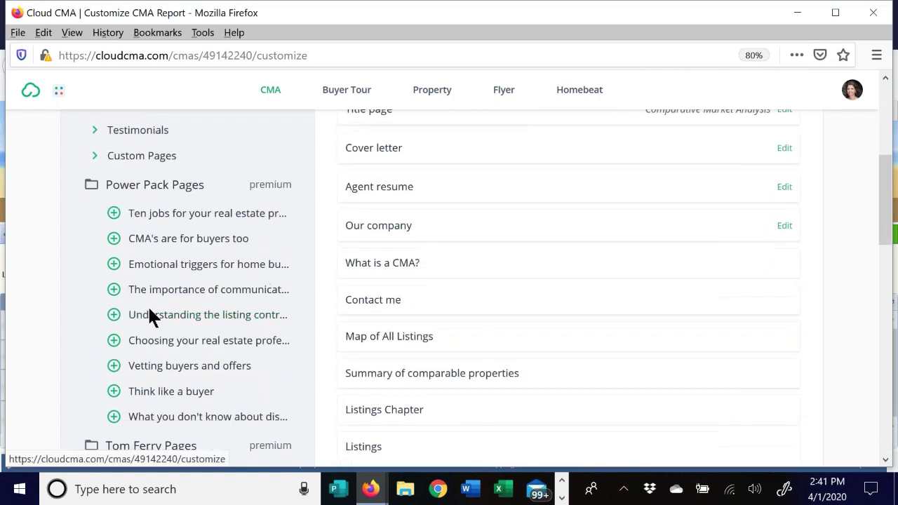
scroll(211, 252, down, 6)
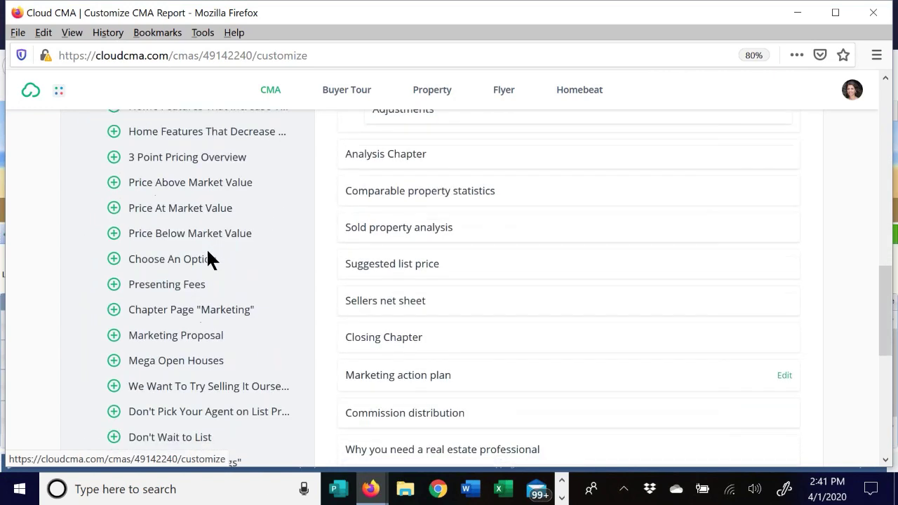
scroll(206, 254, up, 12)
scroll(194, 279, up, 1)
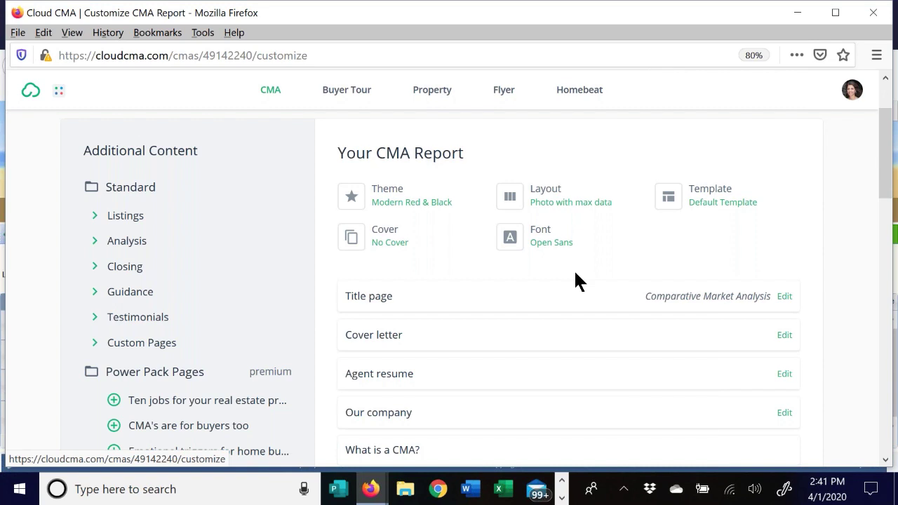
scroll(808, 156, up, 3)
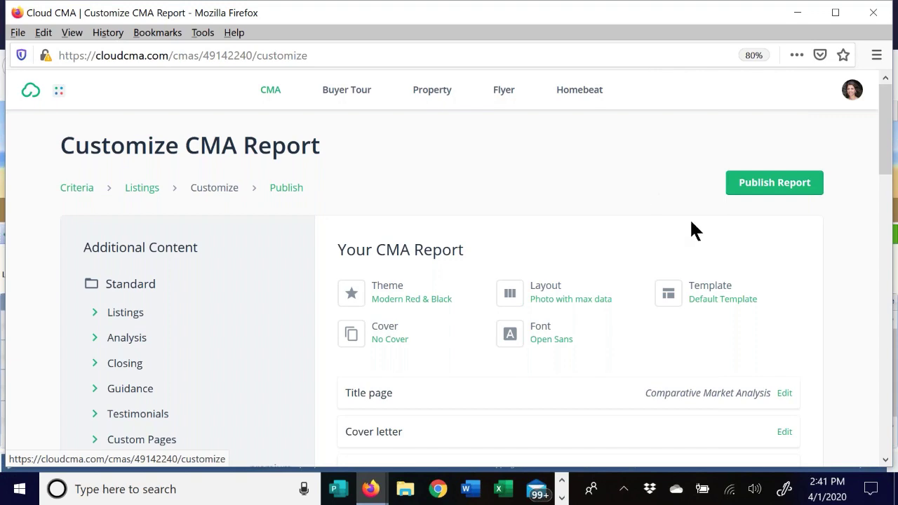
scroll(483, 218, down, 15)
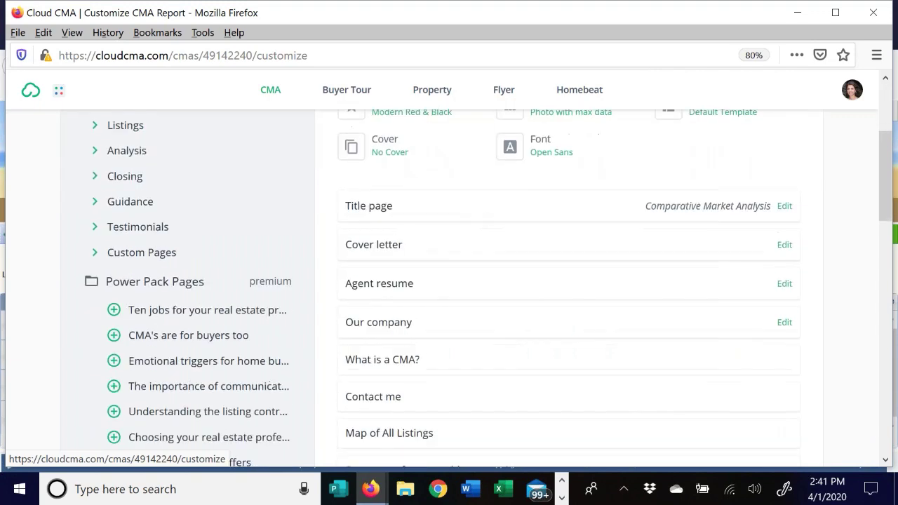
scroll(474, 217, down, 6)
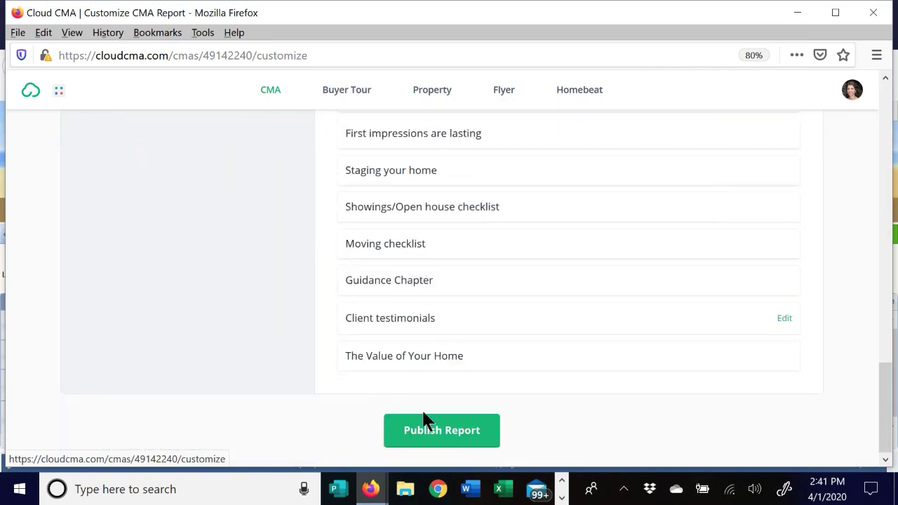
scroll(602, 349, up, 3)
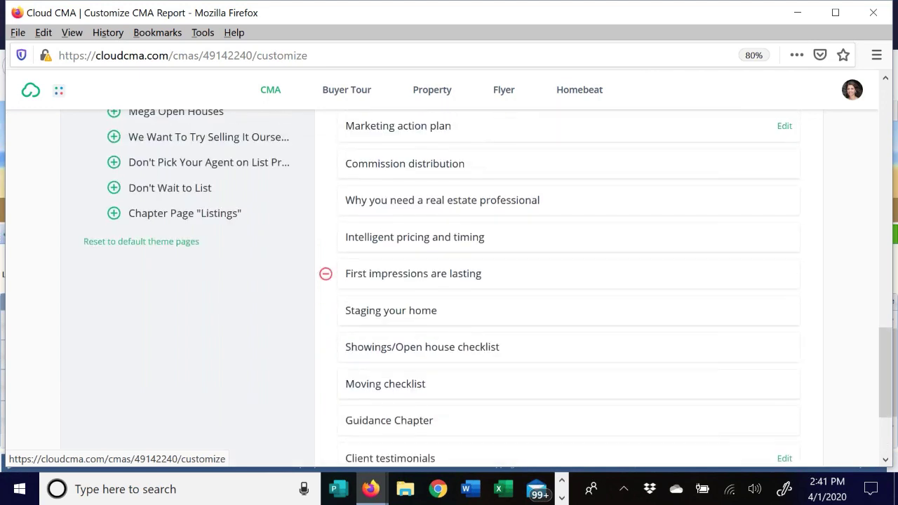
drag(538, 271, 536, 232)
- Move 'Commission distribution' below 'Intelligent pricing and timing'
scroll(531, 297, up, 3)
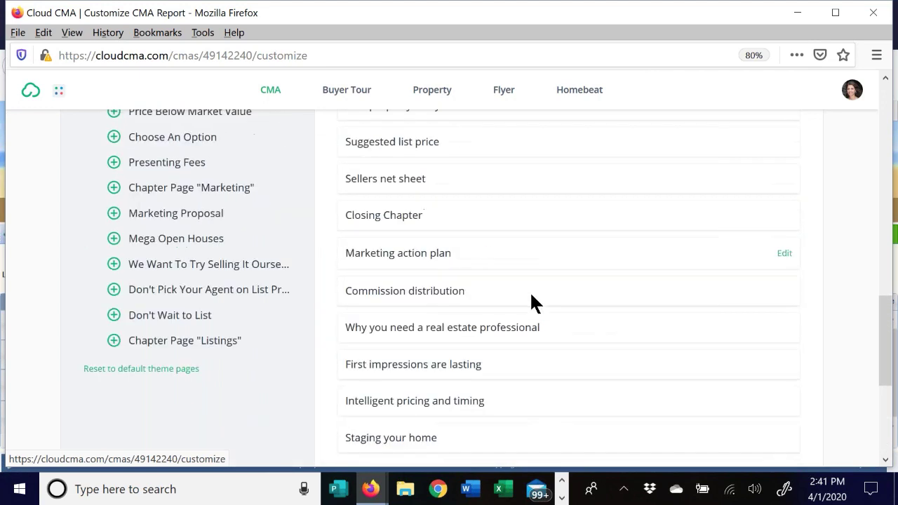
drag(533, 309, 517, 390)
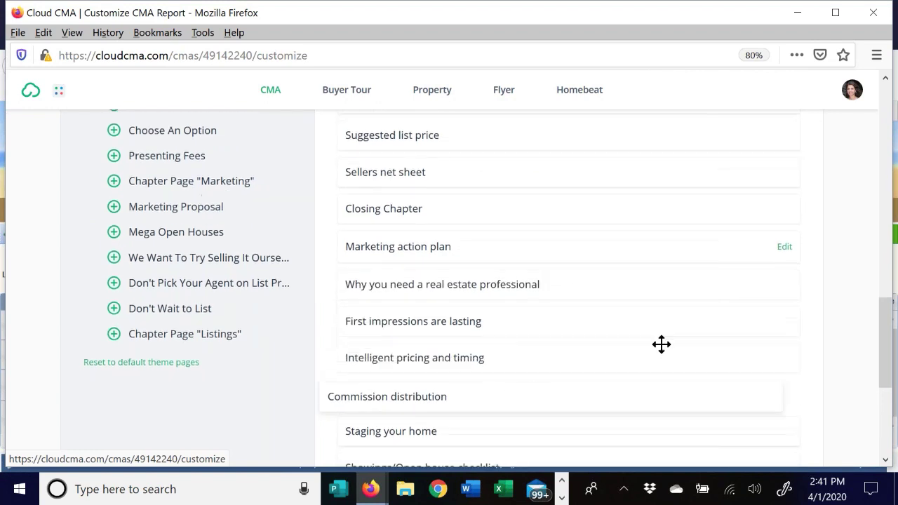
mouse_move(535, 205)
mouse_down()
mouse_move(525, 259)
mouse_move(533, 212)
mouse_move(537, 220)
mouse_up()
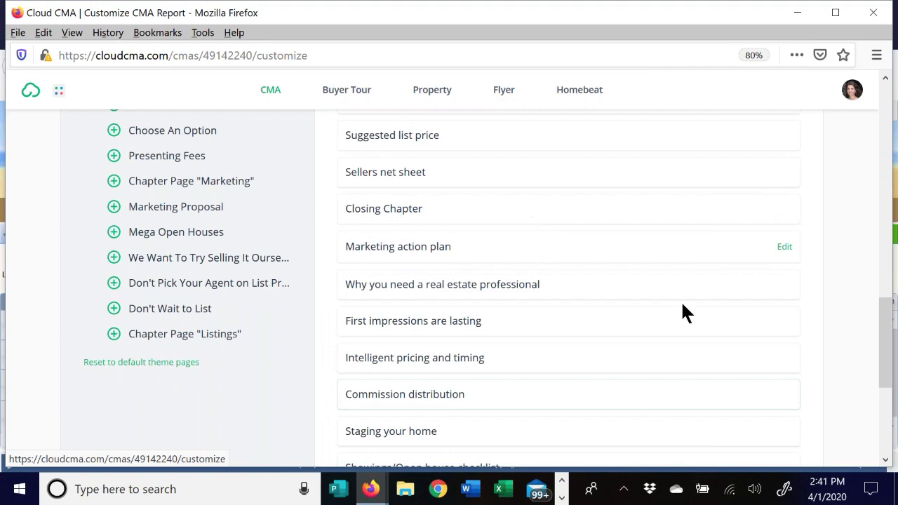
scroll(641, 337, up, 3)
scroll(670, 295, up, 10)
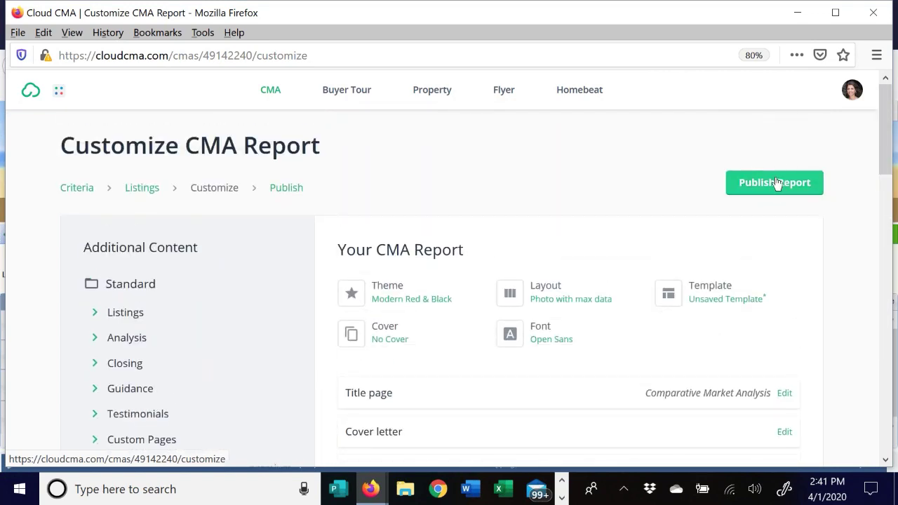
click(779, 183)
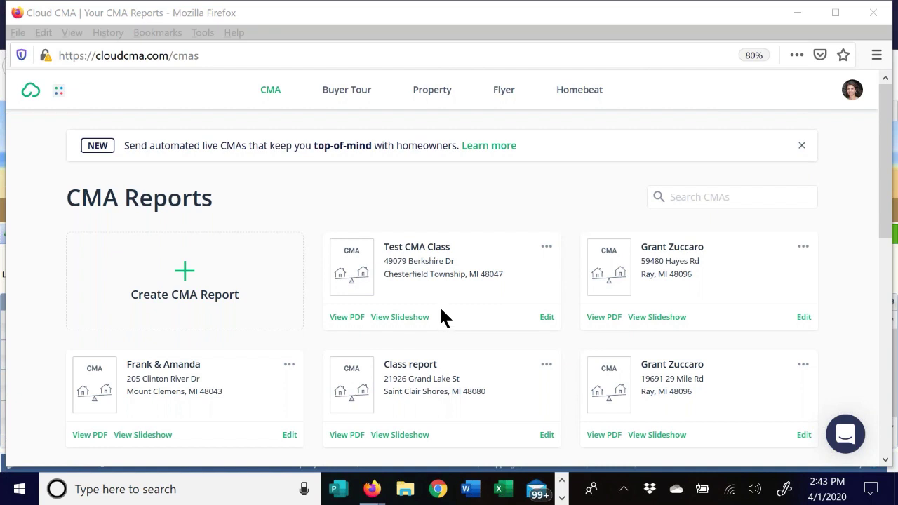
- Start the slideshow and advance past the agent contact, map and Sold Homes slides
click(393, 318)
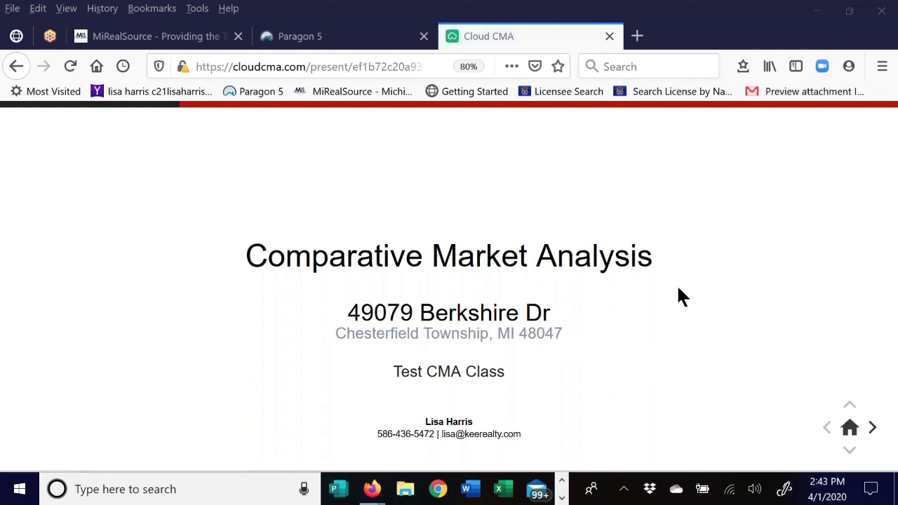
click(872, 428)
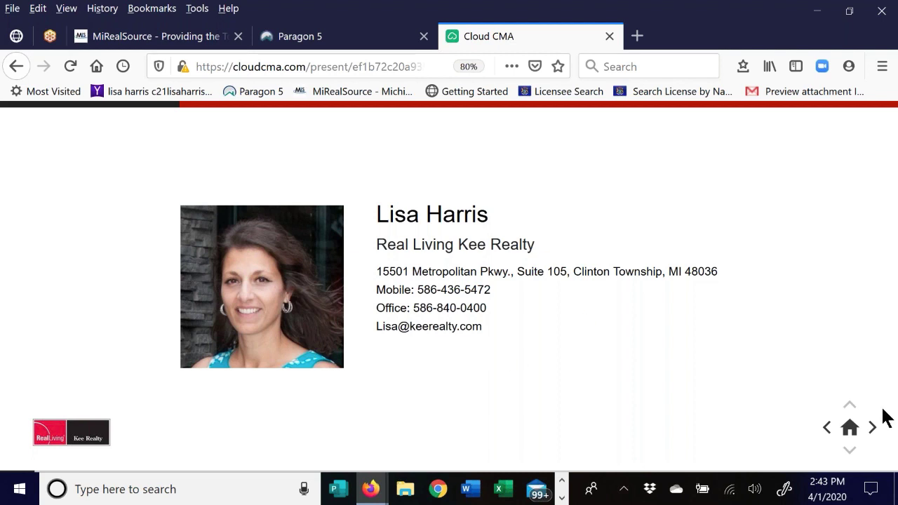
click(873, 428)
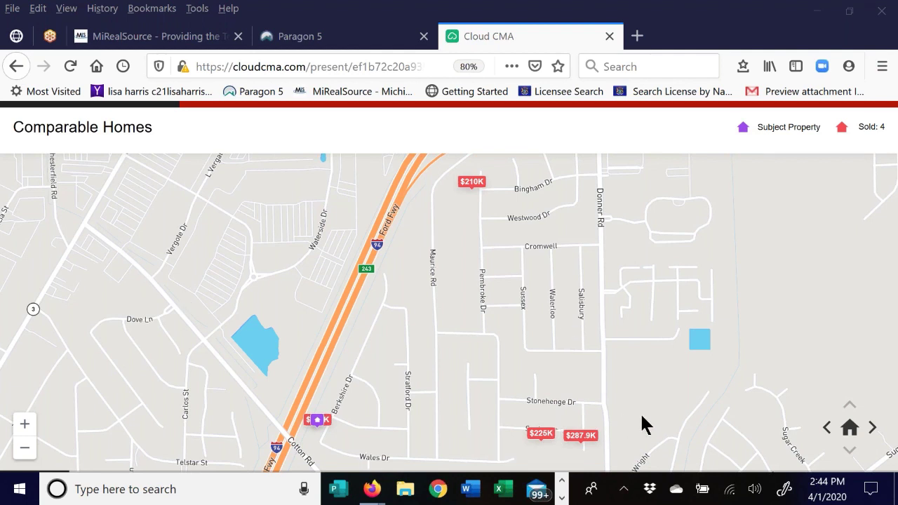
click(871, 428)
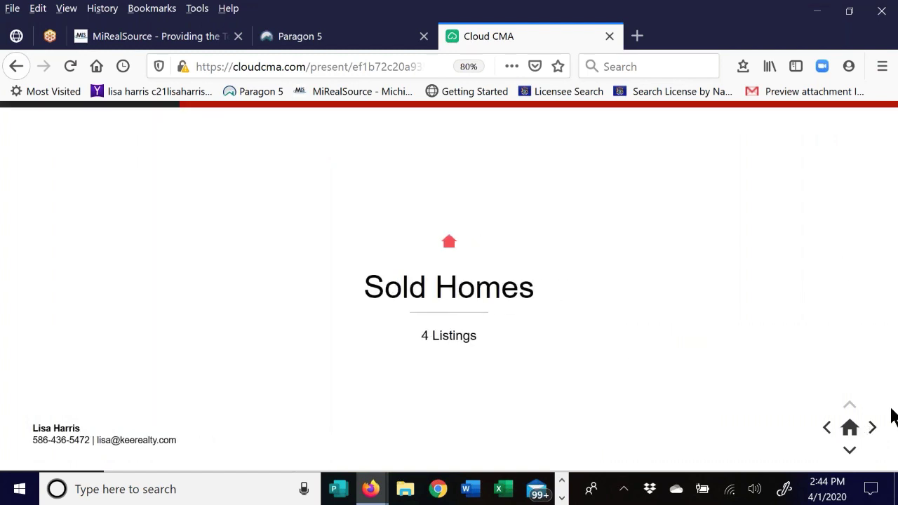
click(848, 450)
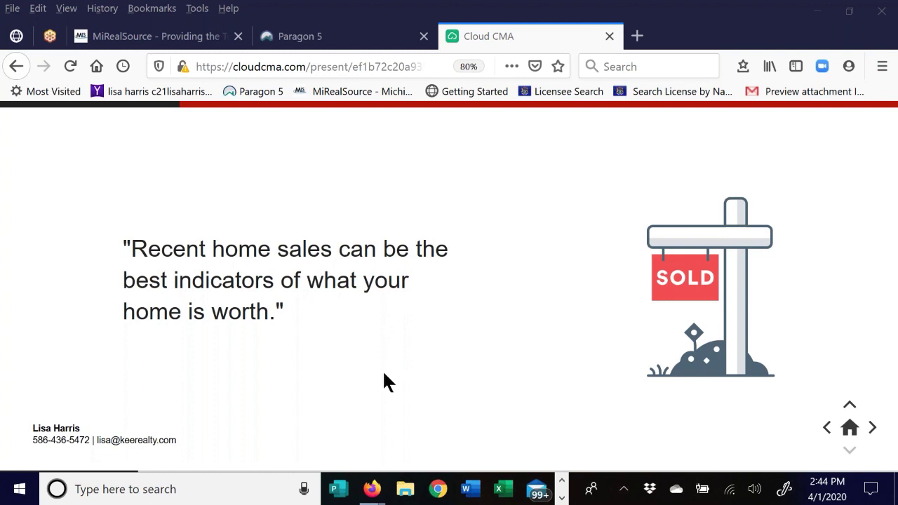
click(873, 434)
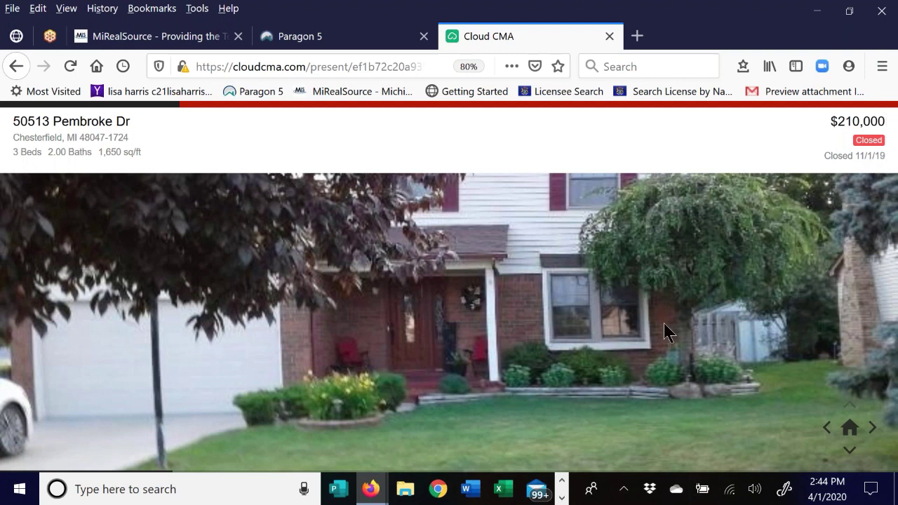
click(852, 454)
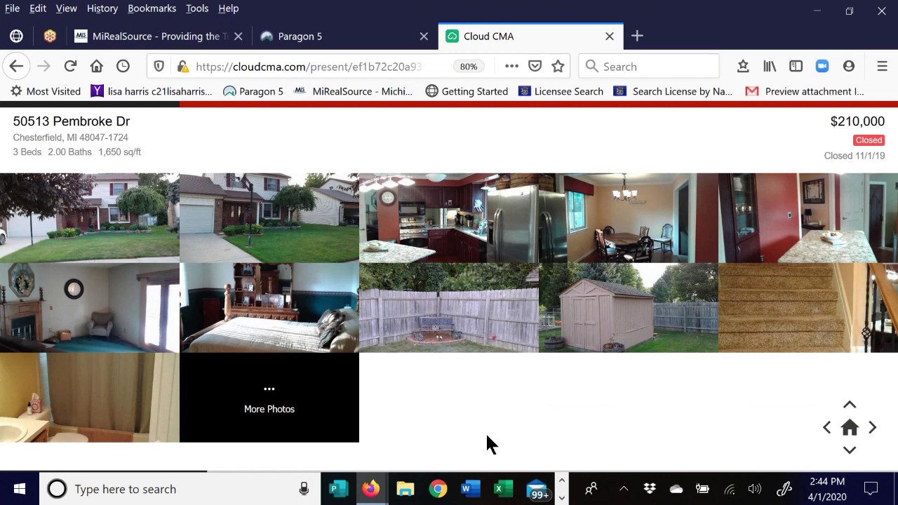
click(849, 451)
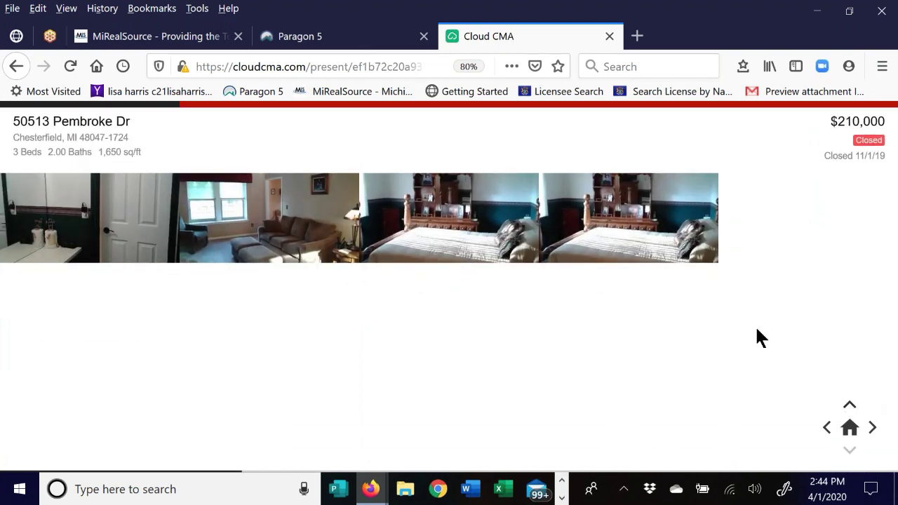
click(872, 429)
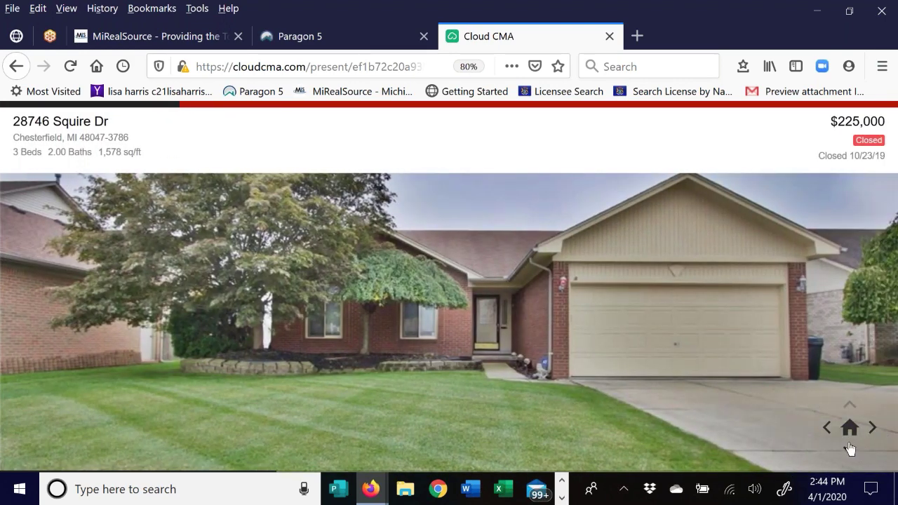
click(849, 449)
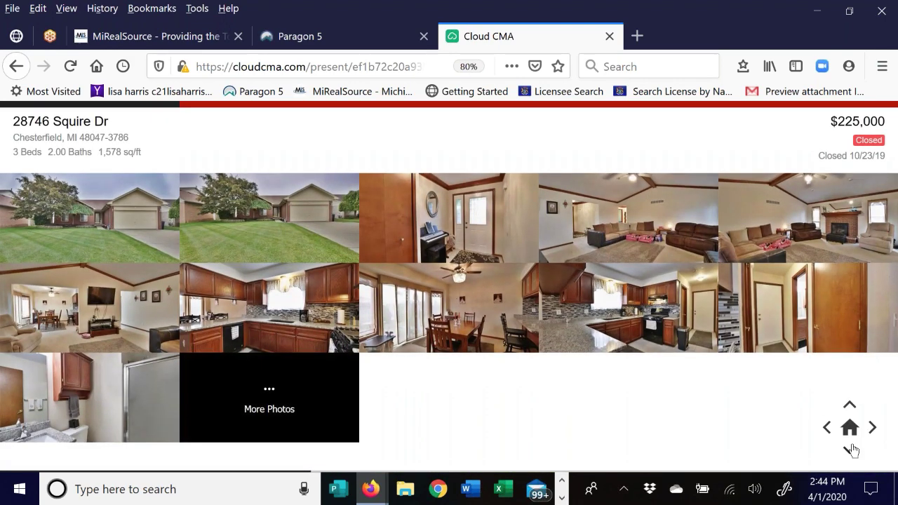
click(849, 449)
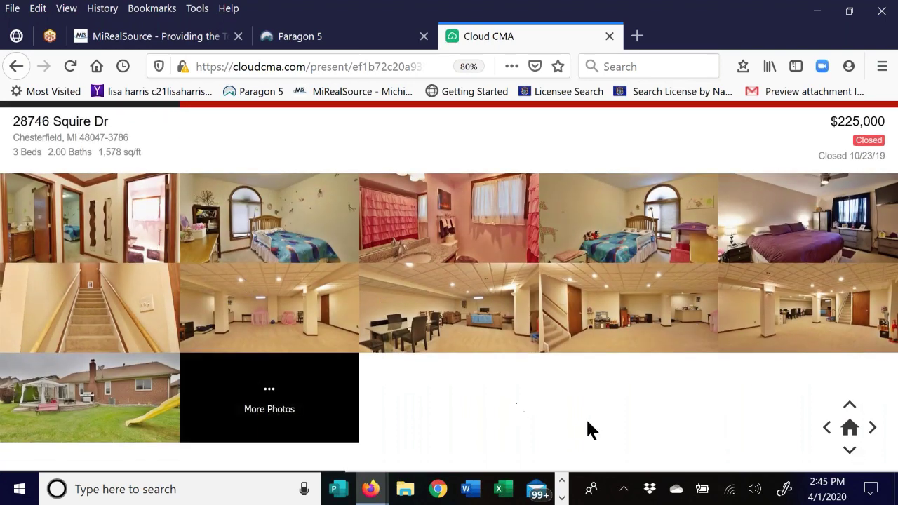
click(872, 429)
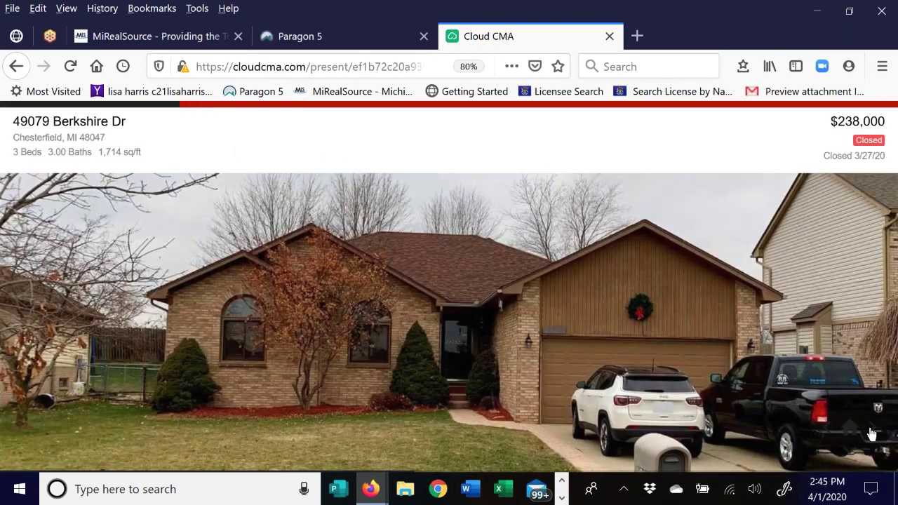
click(872, 431)
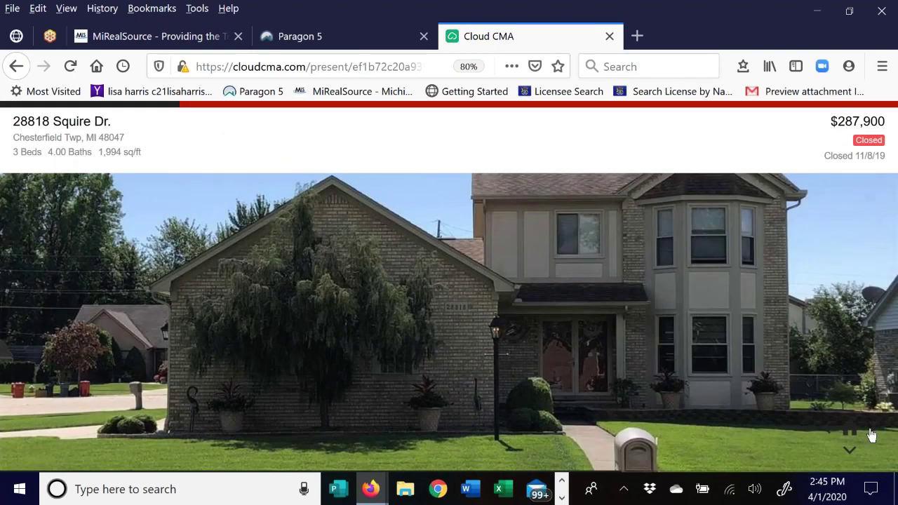
click(872, 434)
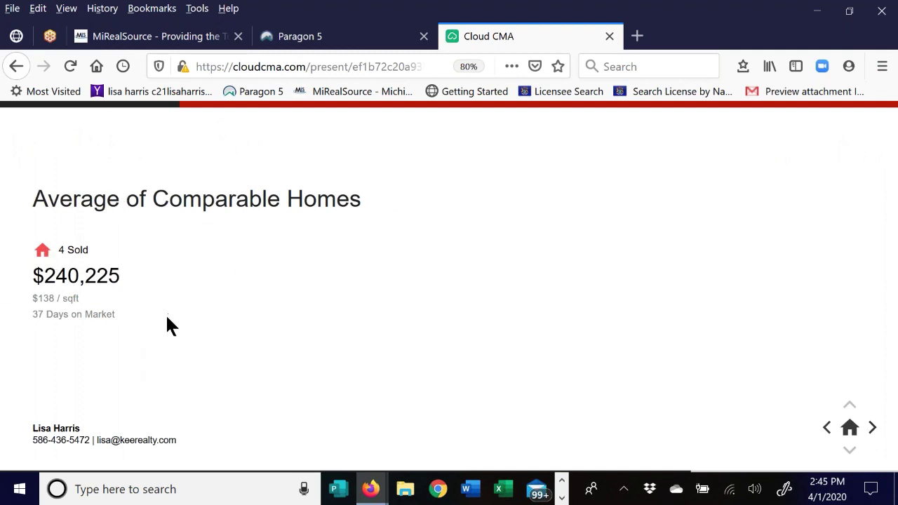
- Advance through Analysis of Sold Homes and Next Steps to the final Thank You slide
click(872, 428)
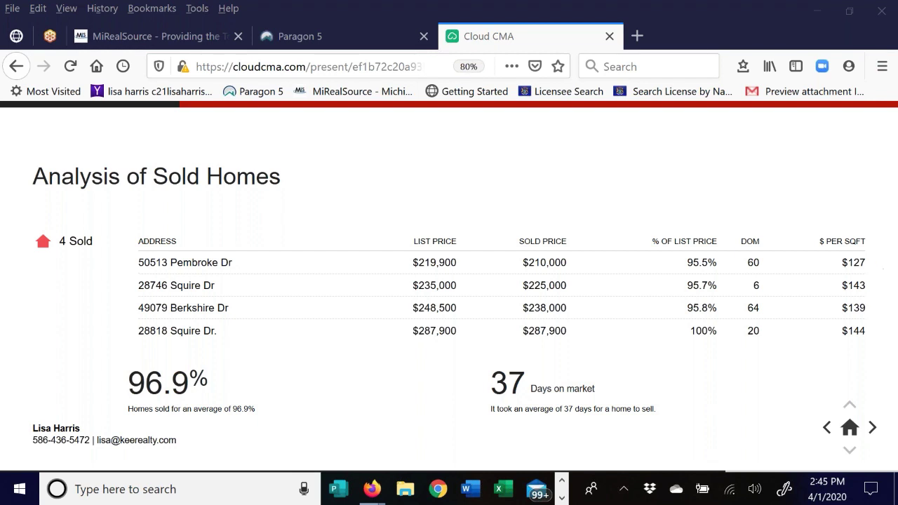
click(871, 430)
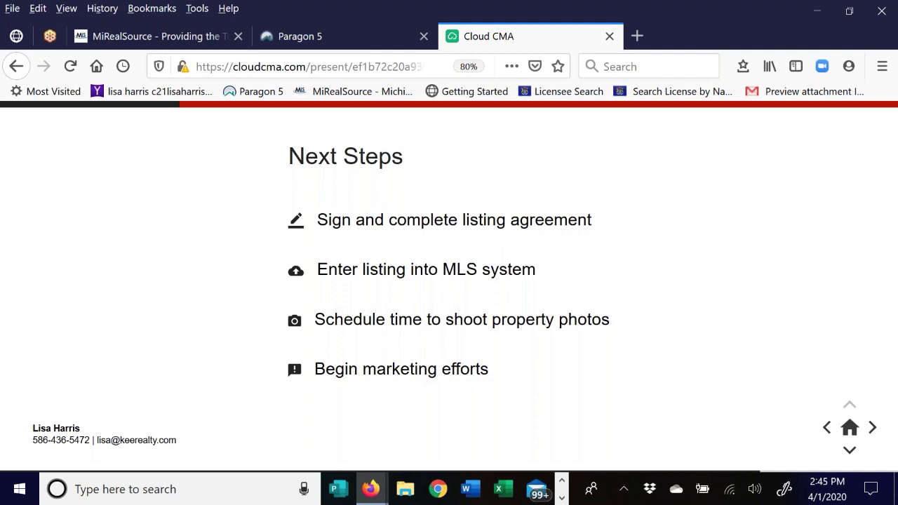
click(871, 429)
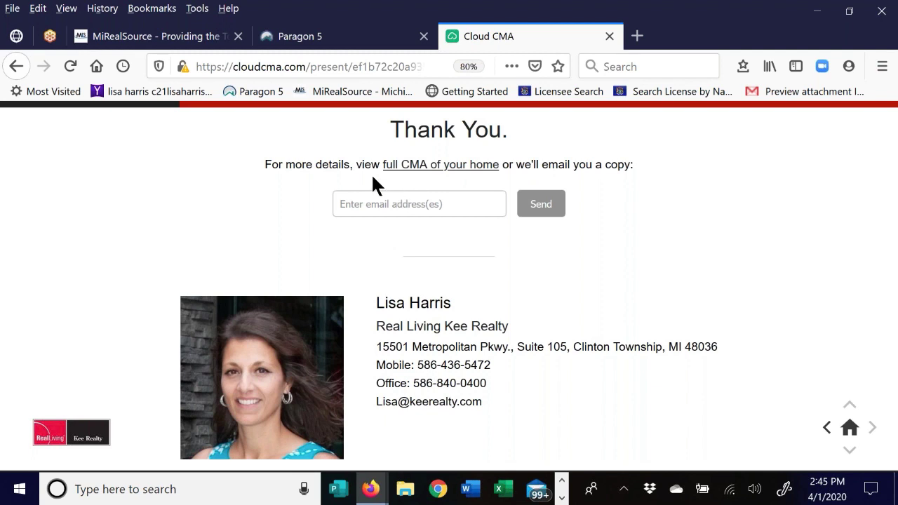
- Follow the 'full CMA of your home' link on the Thank You slide
click(363, 203)
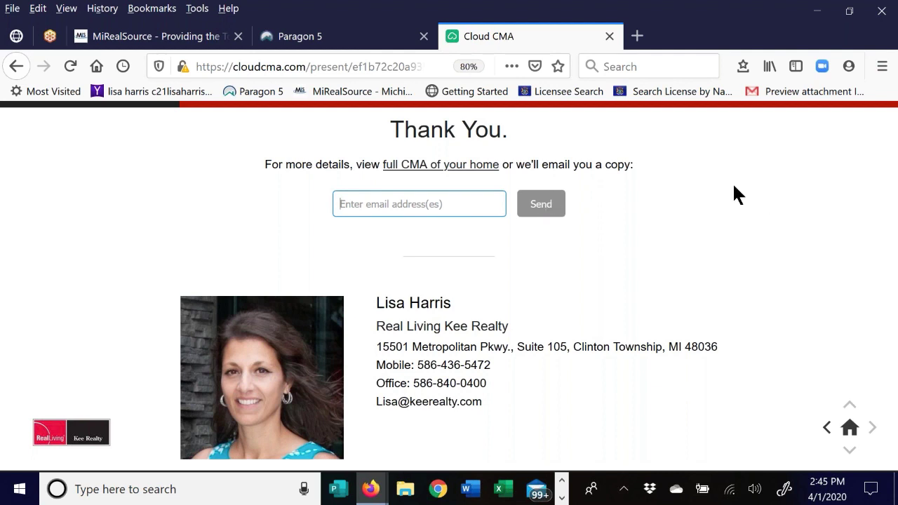
click(435, 171)
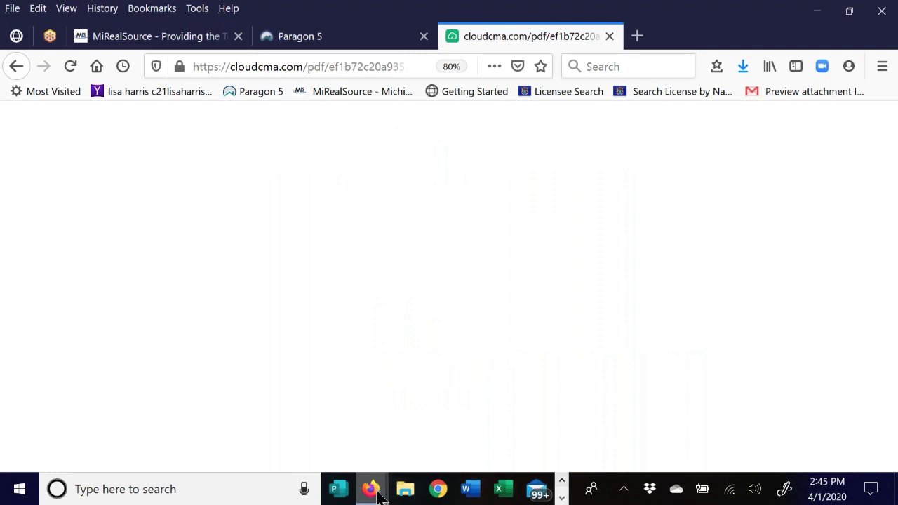
mouse_move(370, 488)
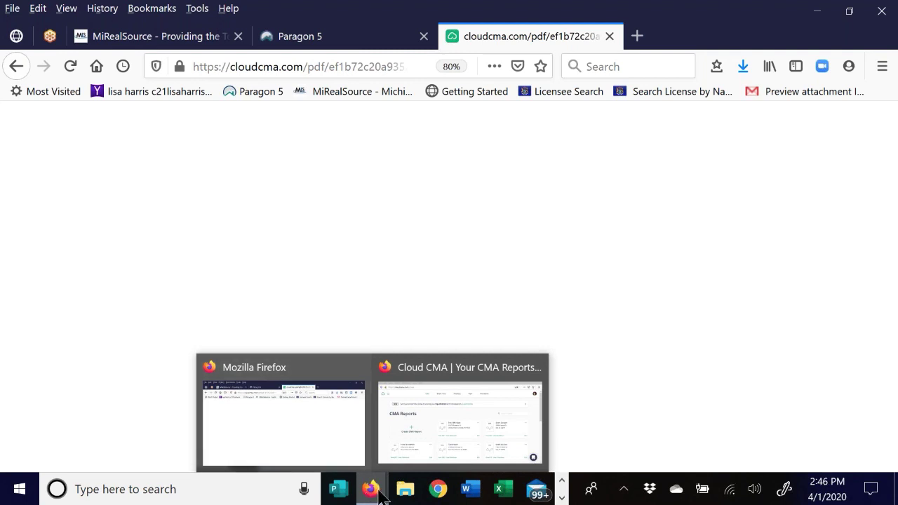
- Download the Test CMA Class report as PDF and open it from Firefox's Downloads
click(472, 403)
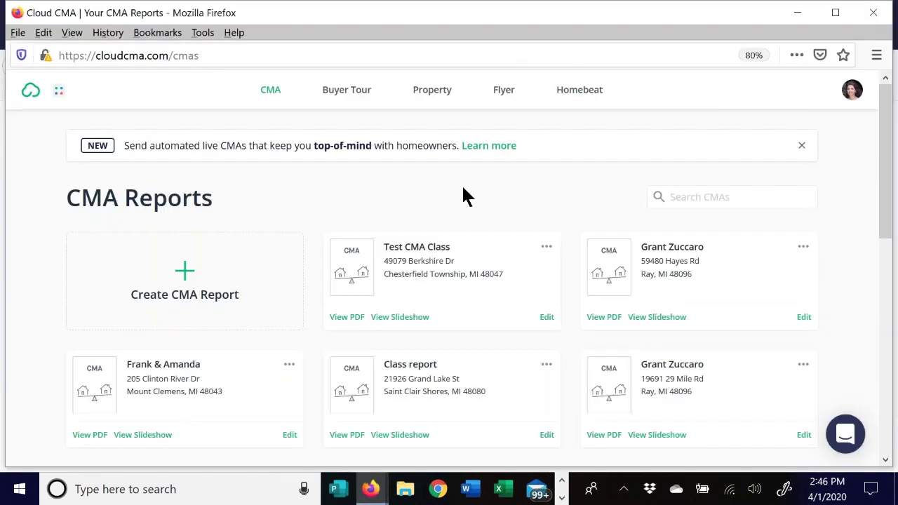
click(344, 319)
click(799, 15)
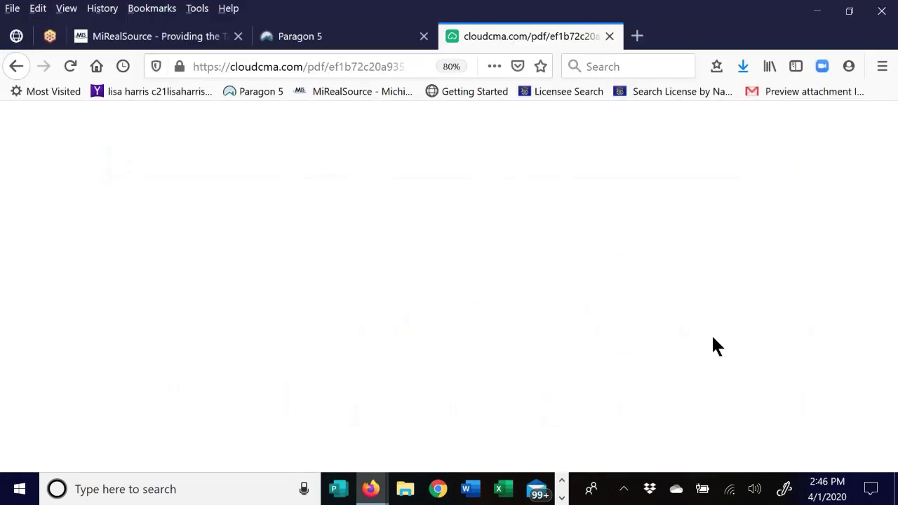
click(743, 67)
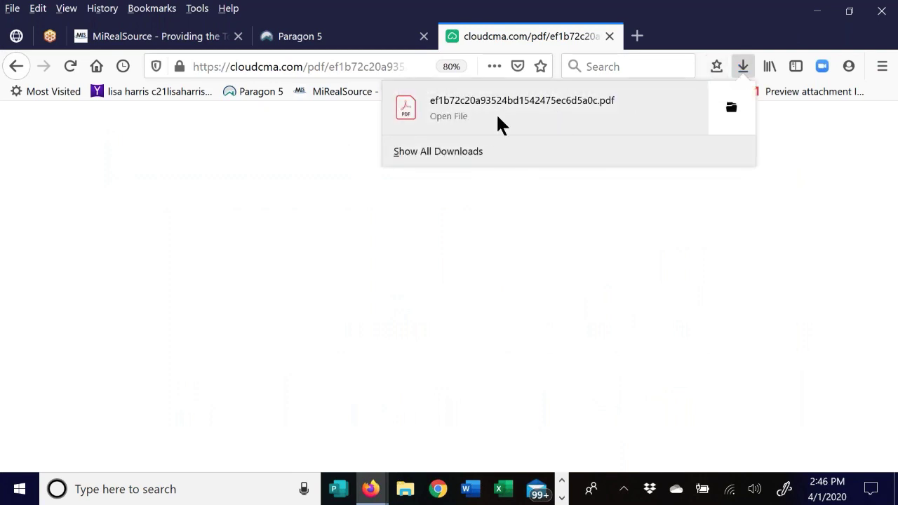
click(524, 107)
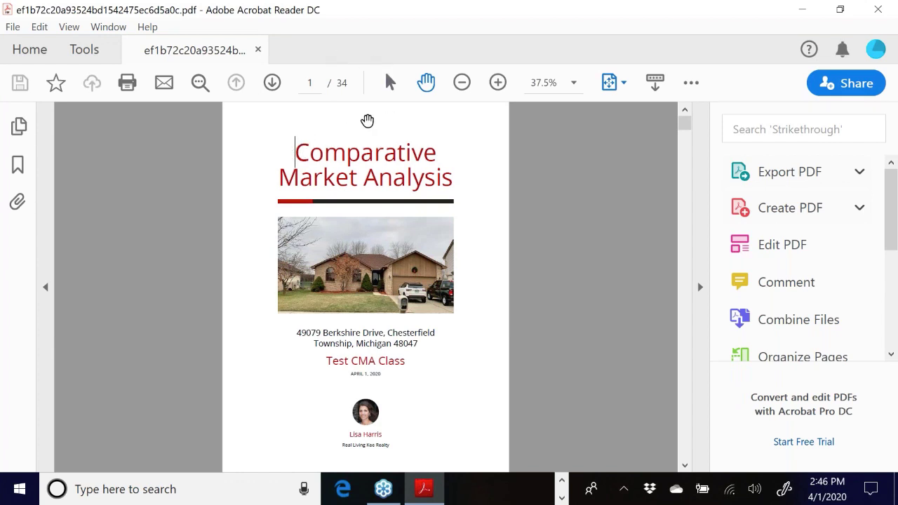
- Page past the agent profile, brokerage, What is a CMA and Contact Me pages to page 6
scroll(367, 120, up, 1)
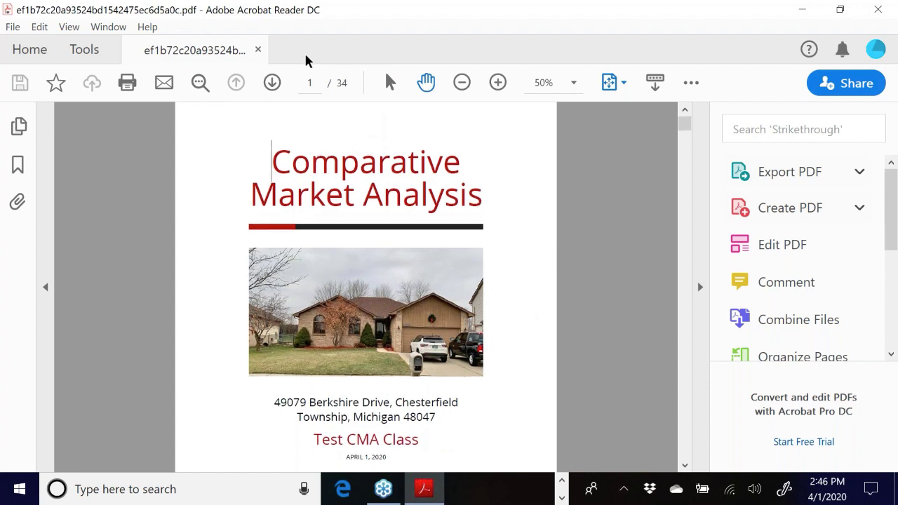
click(272, 82)
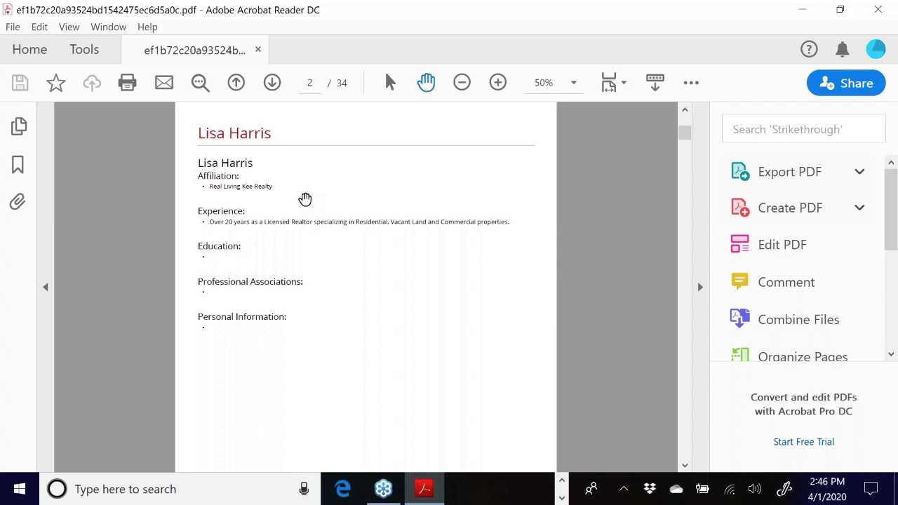
click(270, 84)
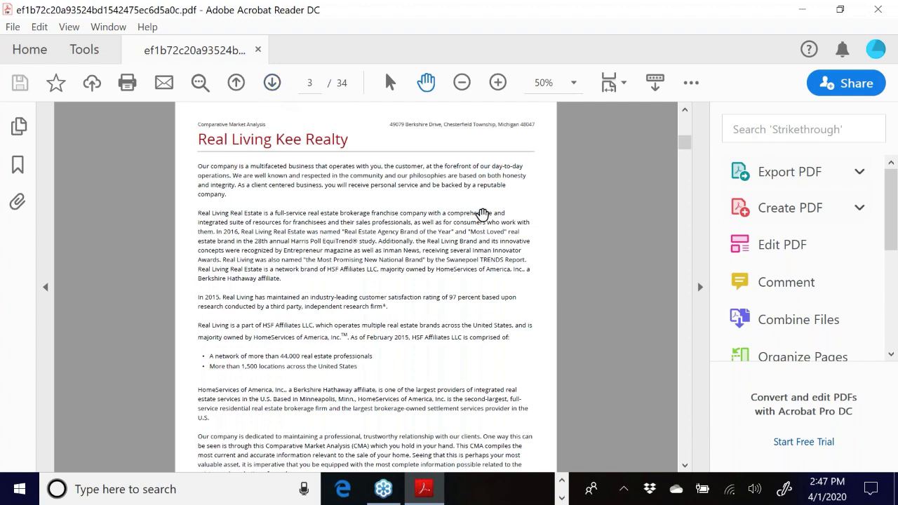
scroll(531, 328, down, 2)
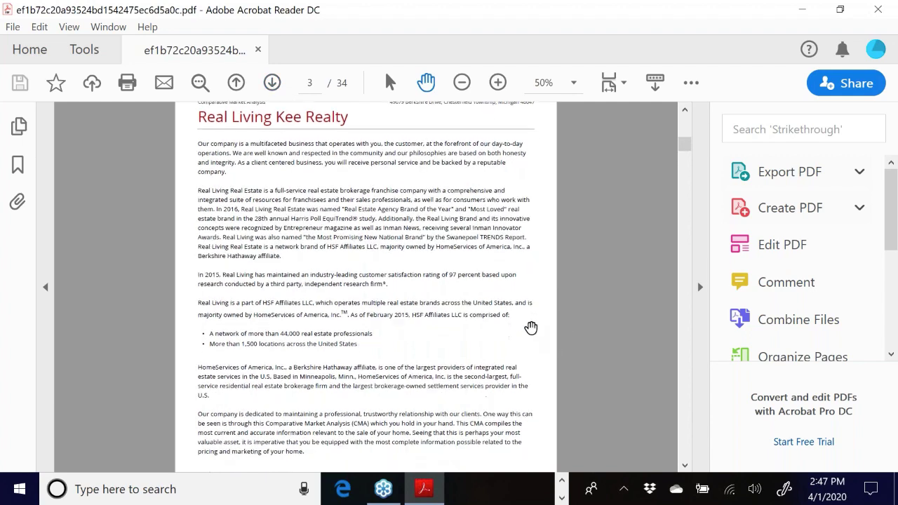
scroll(519, 319, up, 3)
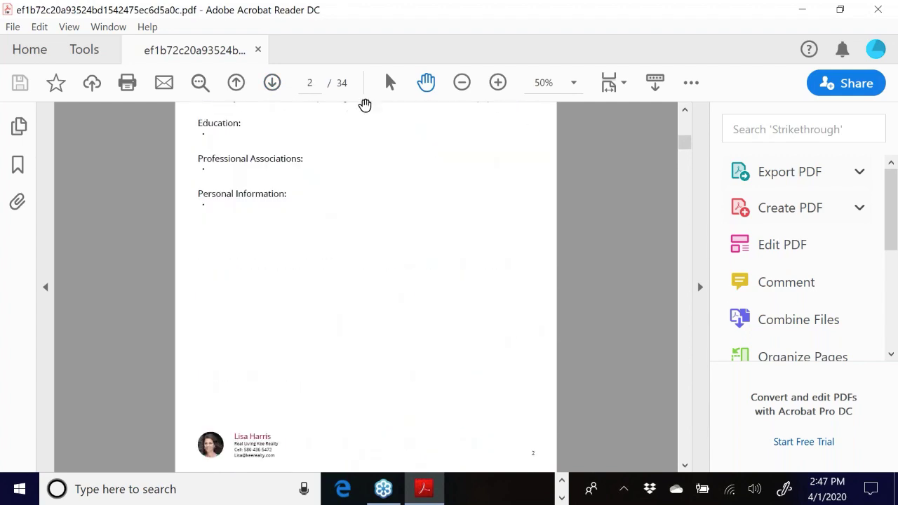
click(273, 83)
click(274, 83)
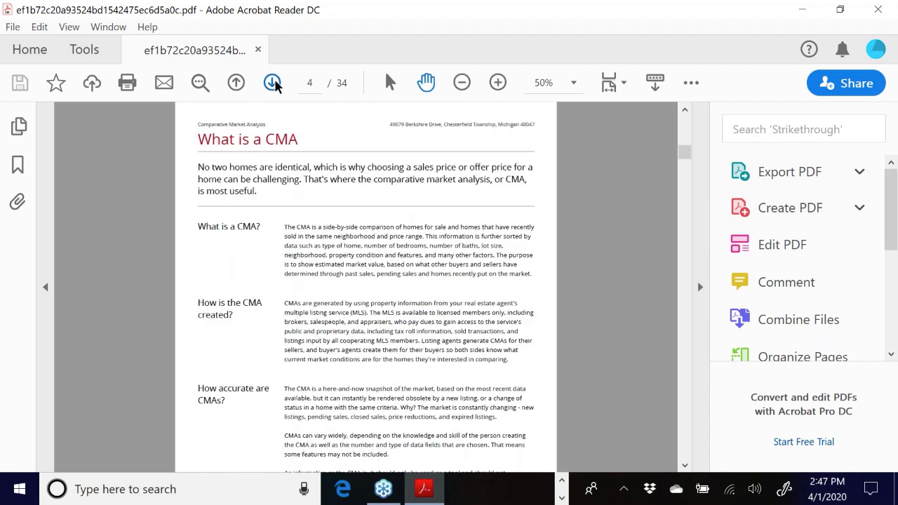
click(273, 83)
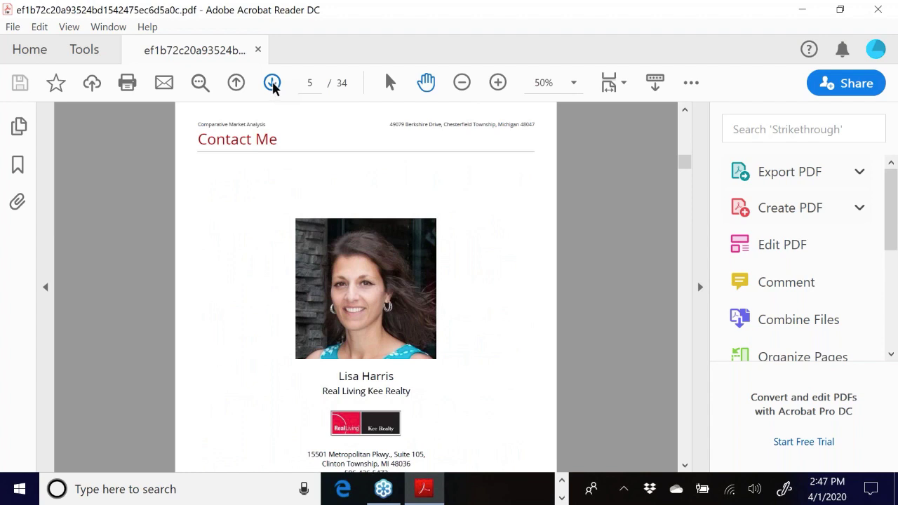
scroll(483, 381, down, 1)
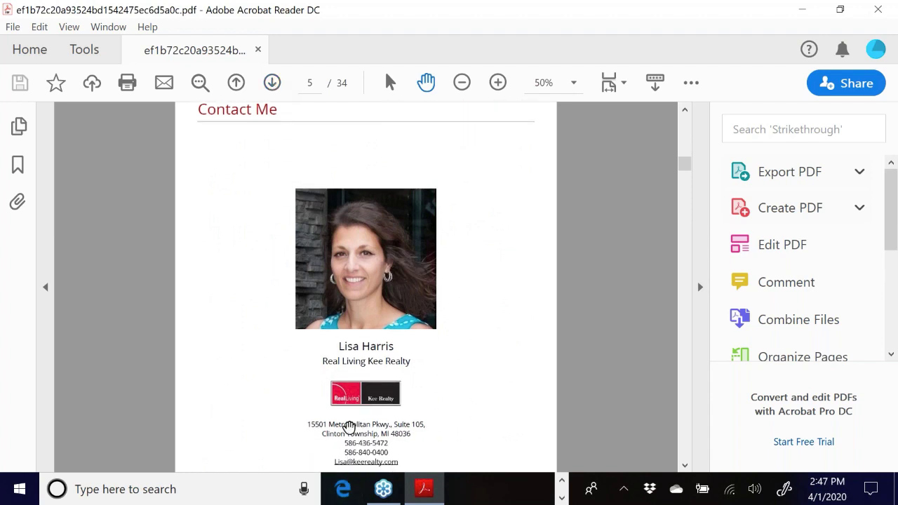
click(267, 86)
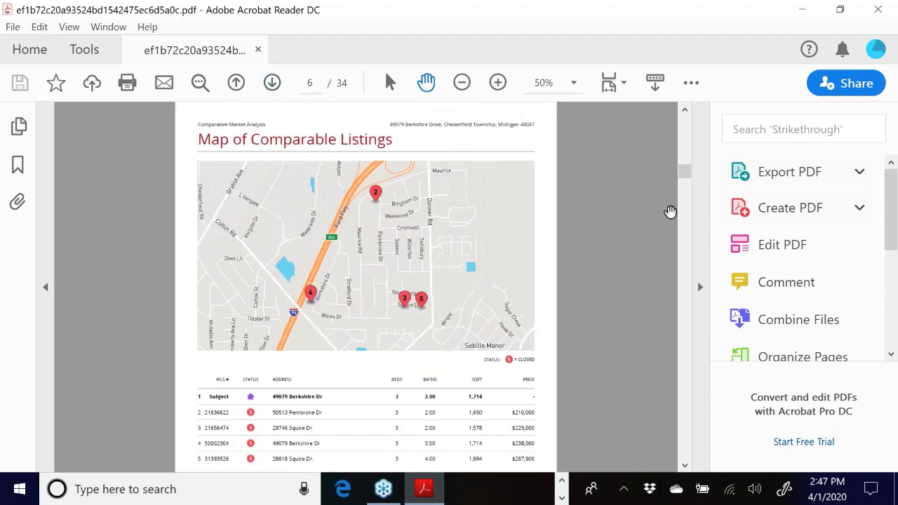
- Page past the Summary of Comparable Properties to the first Comparable Home listing and scroll through it
scroll(634, 207, down, 1)
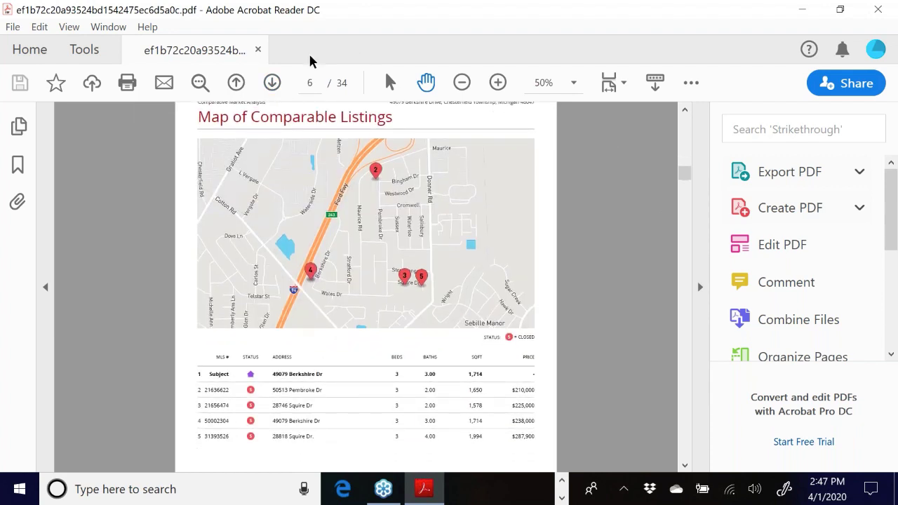
click(271, 83)
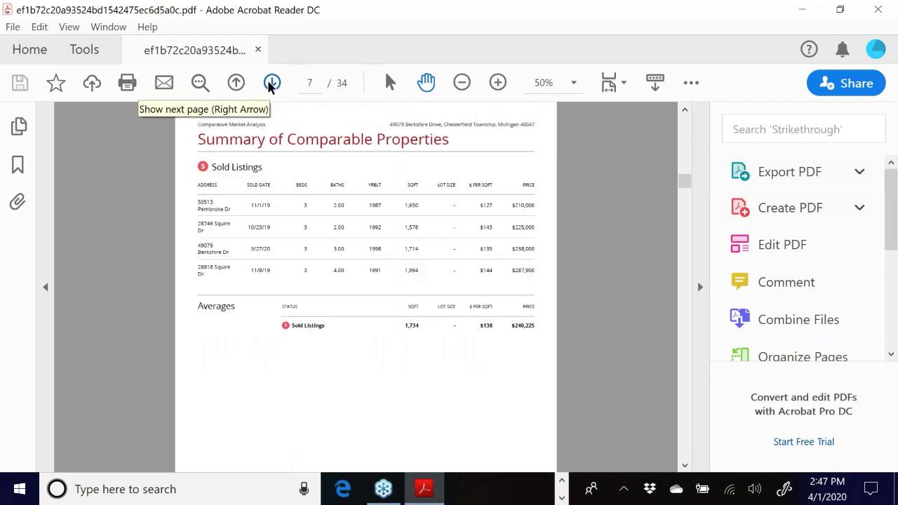
click(271, 83)
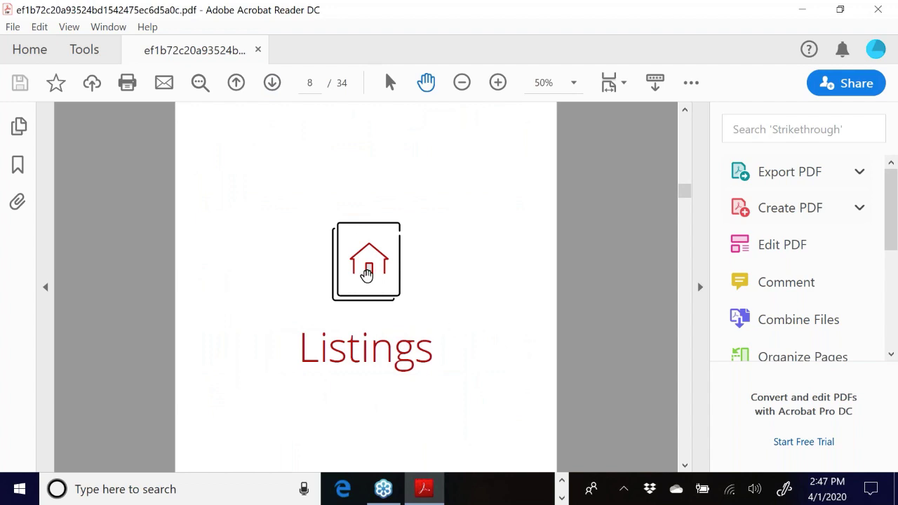
click(272, 83)
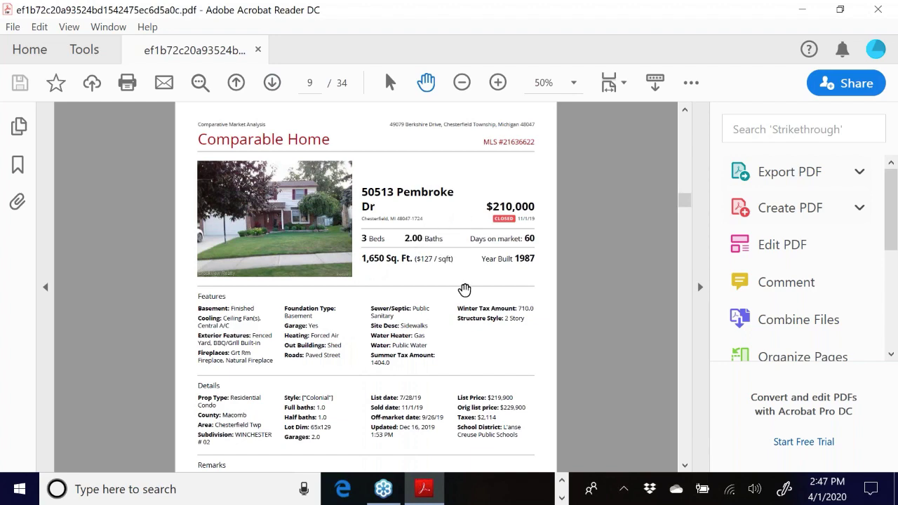
scroll(484, 291, down, 1)
scroll(362, 388, down, 4)
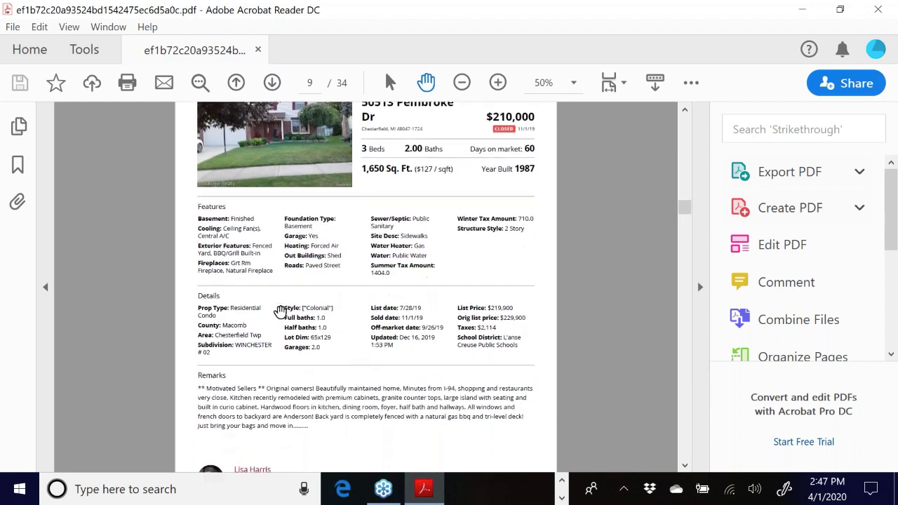
scroll(393, 271, up, 2)
scroll(393, 272, down, 8)
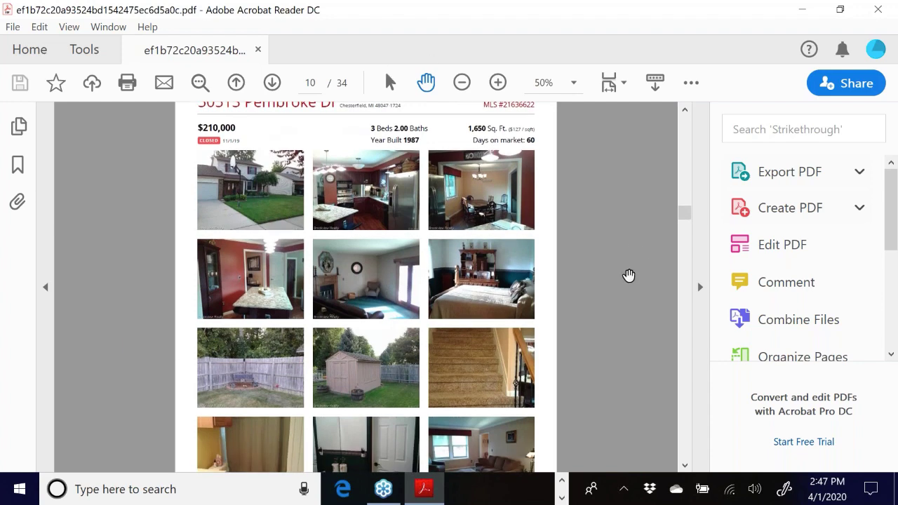
scroll(626, 280, down, 1)
scroll(626, 280, down, 10)
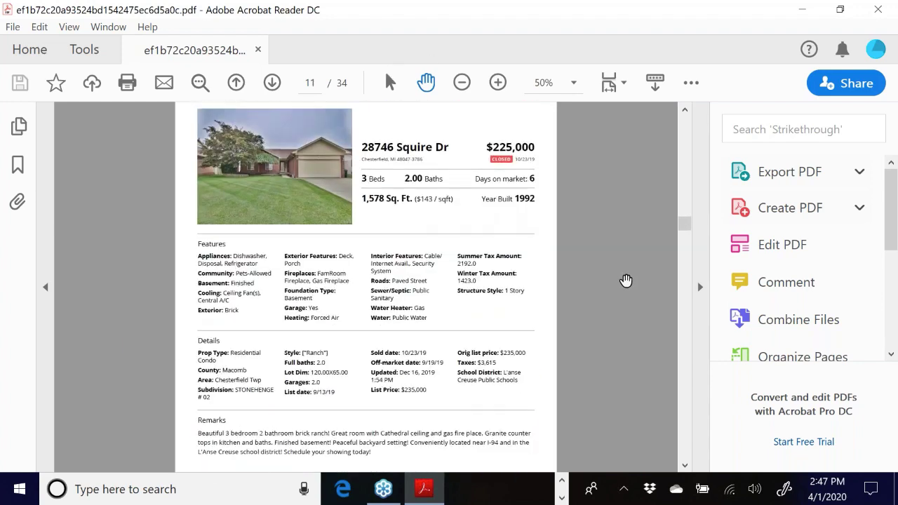
scroll(626, 280, down, 10)
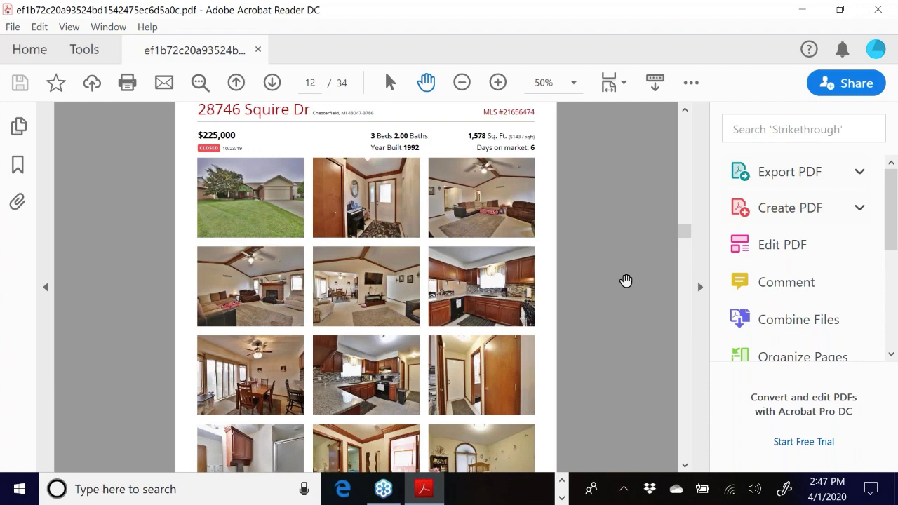
scroll(626, 280, down, 10)
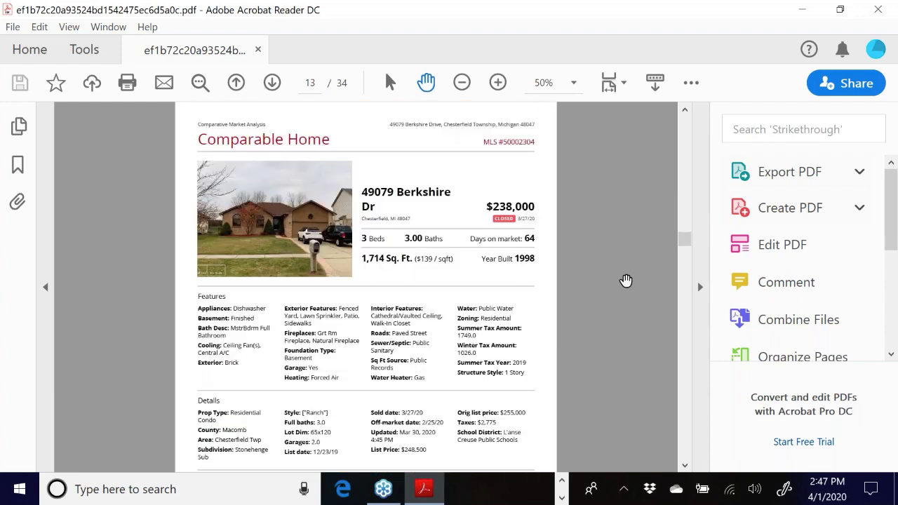
click(271, 84)
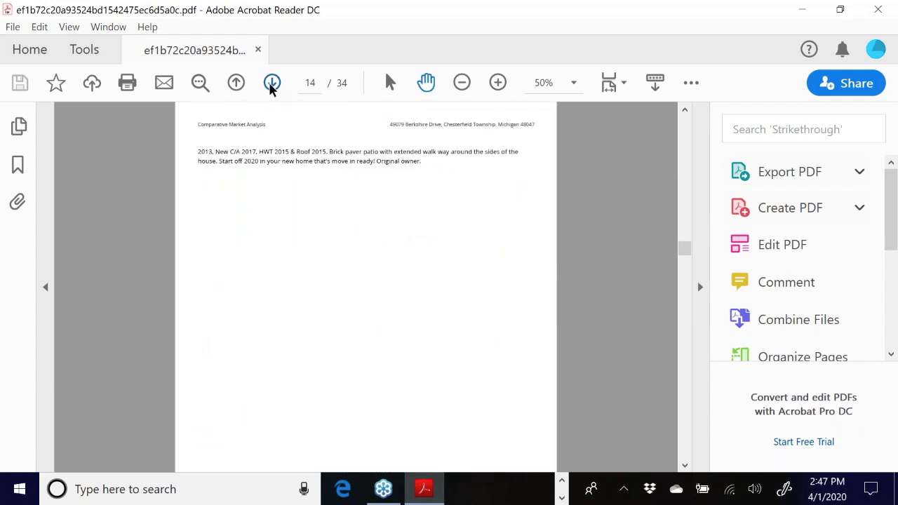
click(271, 84)
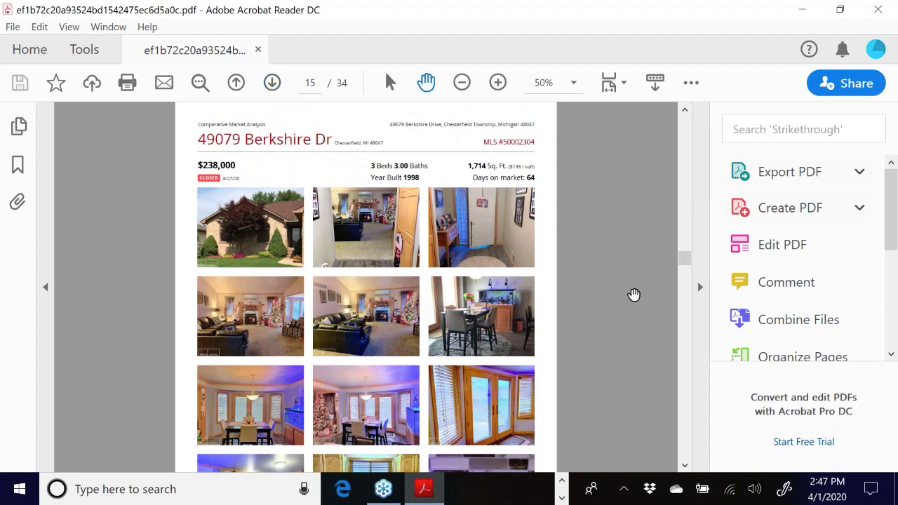
scroll(632, 295, down, 3)
click(272, 84)
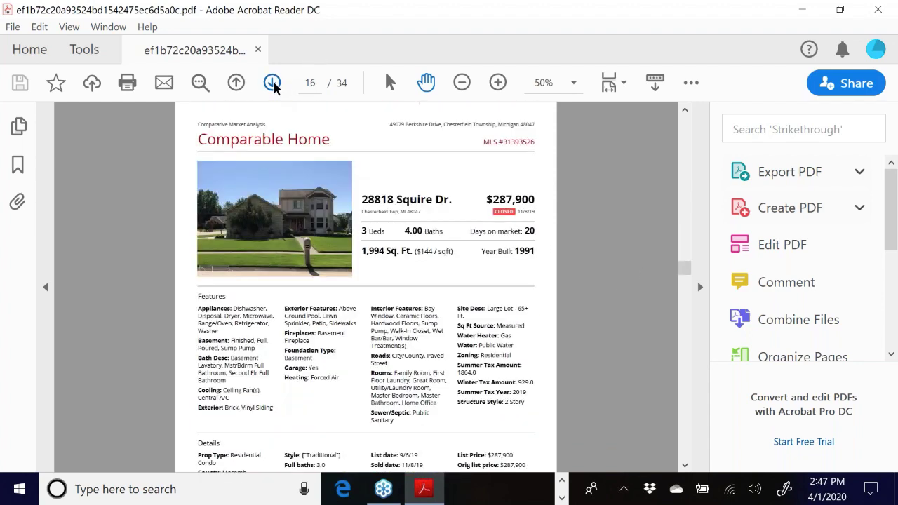
click(272, 84)
click(272, 84)
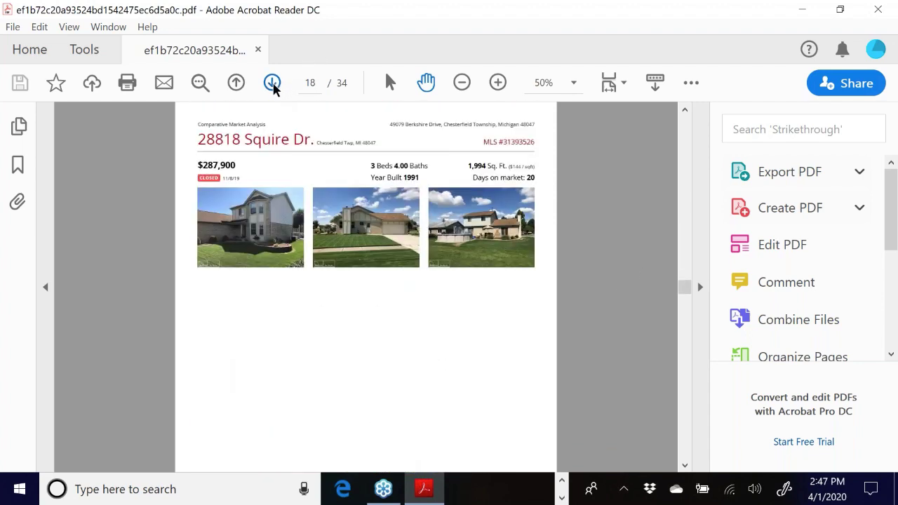
click(273, 84)
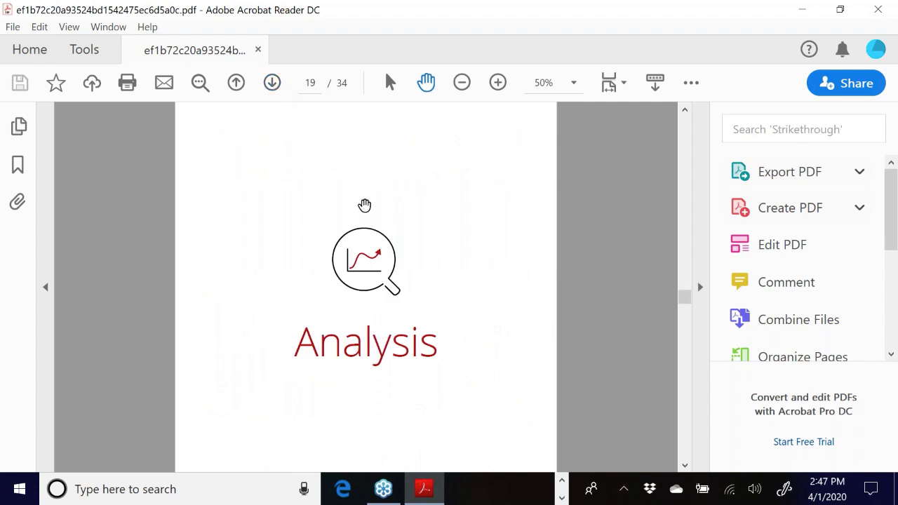
click(272, 82)
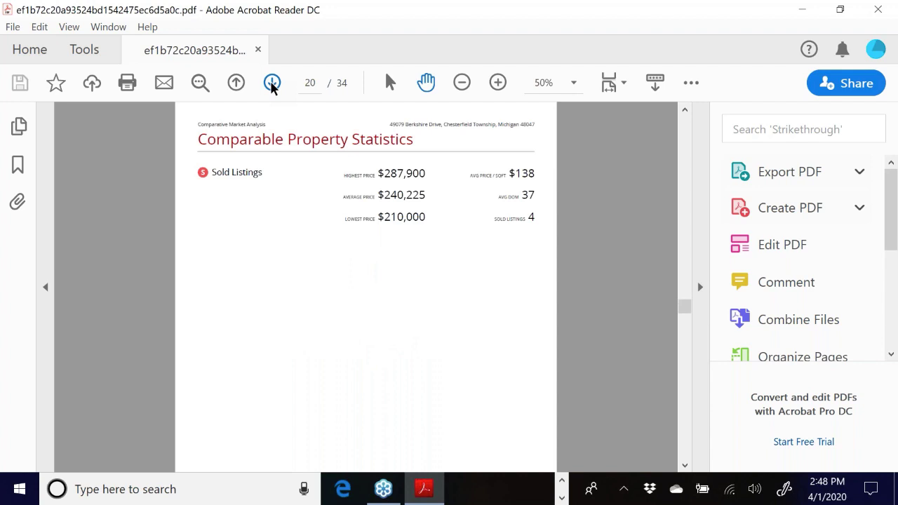
click(271, 83)
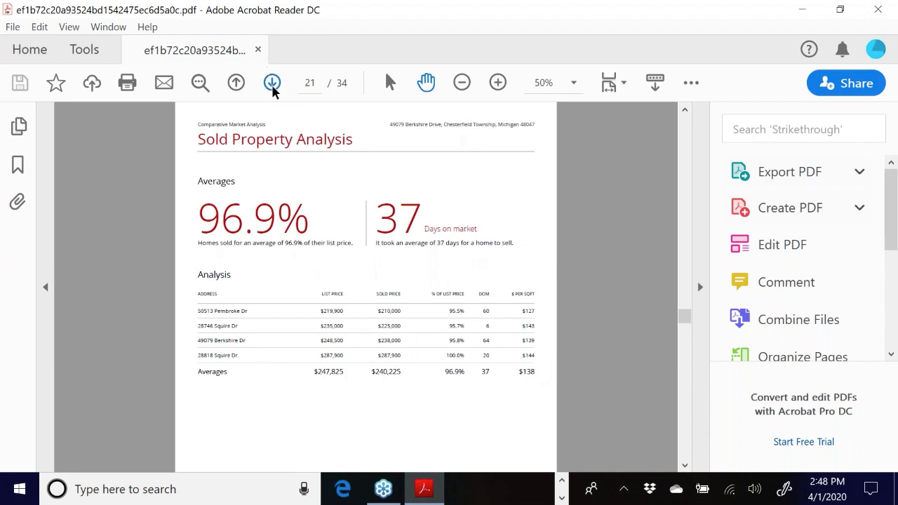
- Page through the Closing section: Marketing Action Plan, Curb Appeal, and both Intelligent Pricing and Timing pages
click(271, 83)
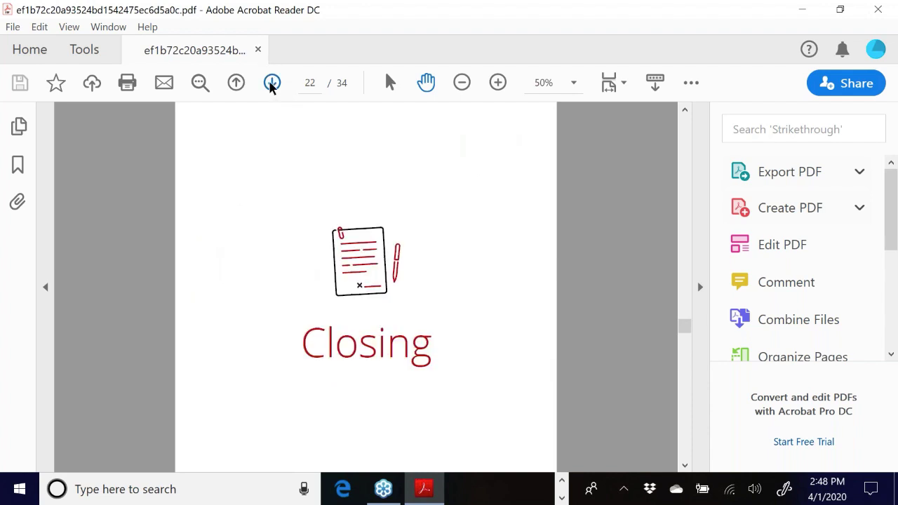
click(272, 83)
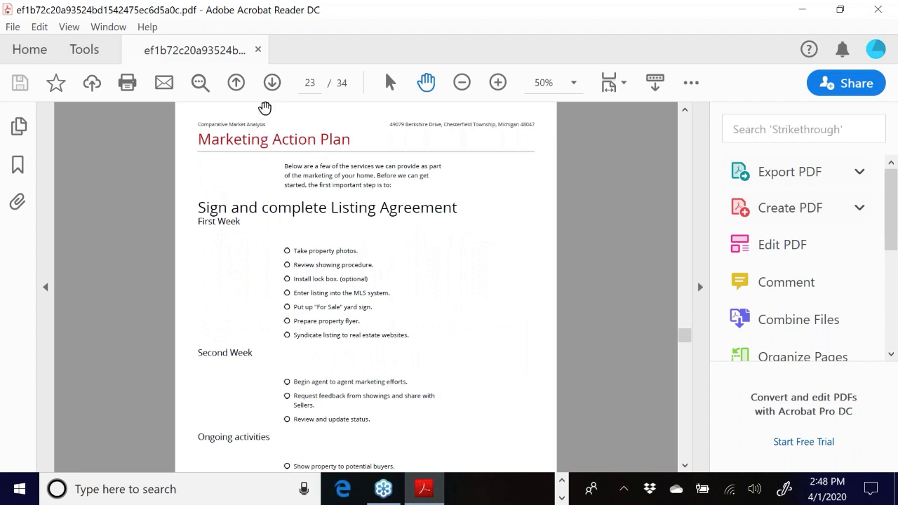
click(274, 83)
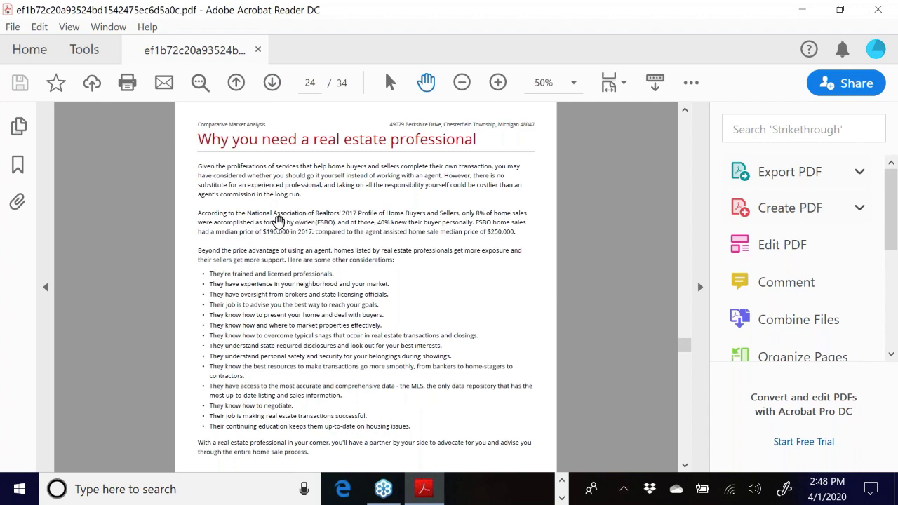
click(273, 83)
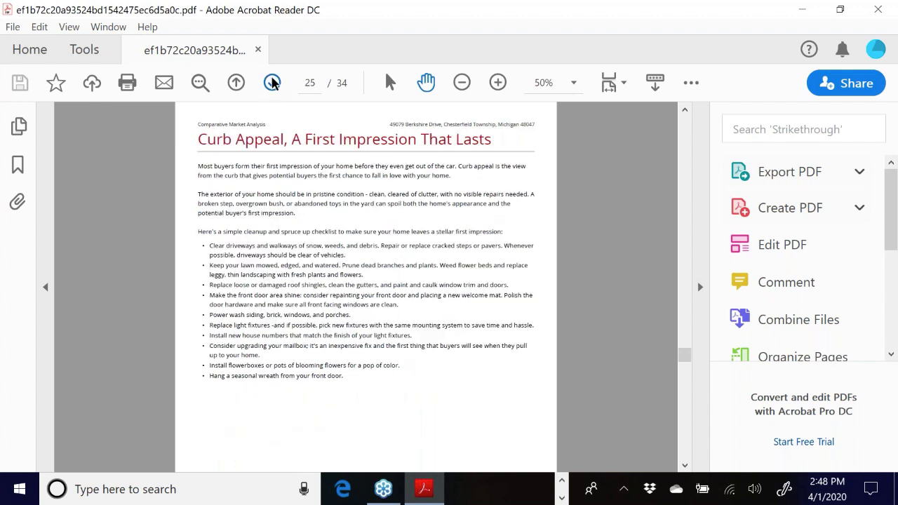
click(272, 83)
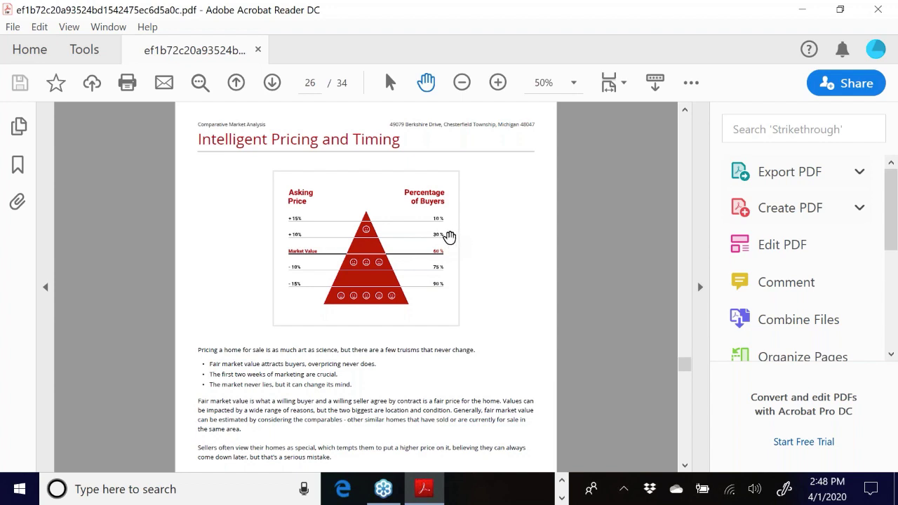
click(271, 84)
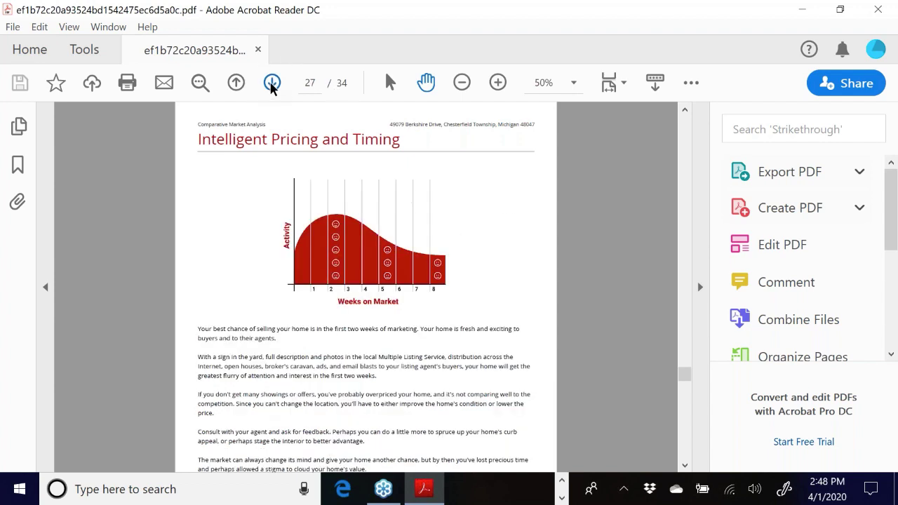
- Continue through Commission Distribution, Staging, and the checklists to The Value of Your Home
click(271, 83)
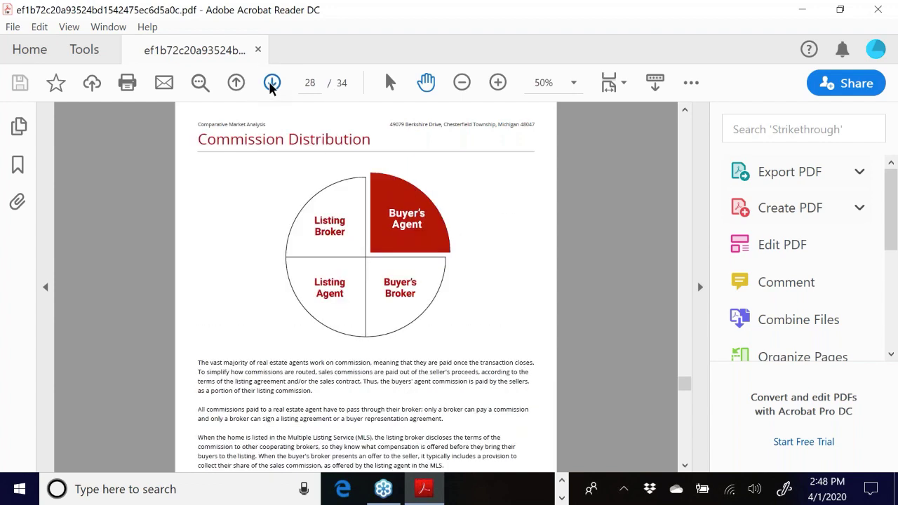
click(271, 83)
click(271, 83)
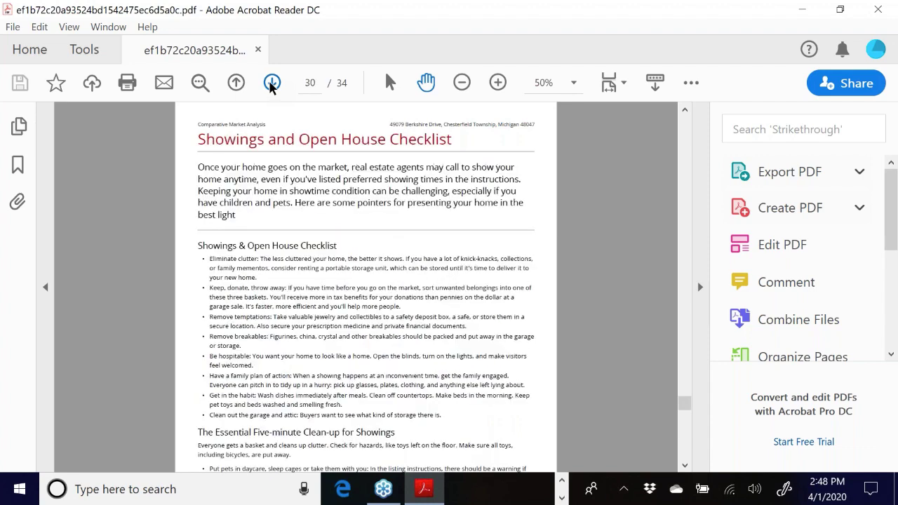
click(271, 83)
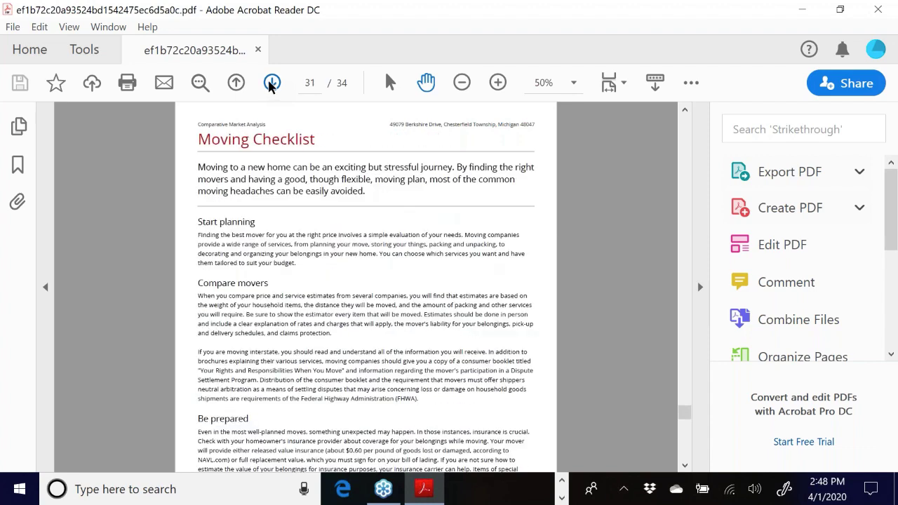
click(271, 83)
click(272, 83)
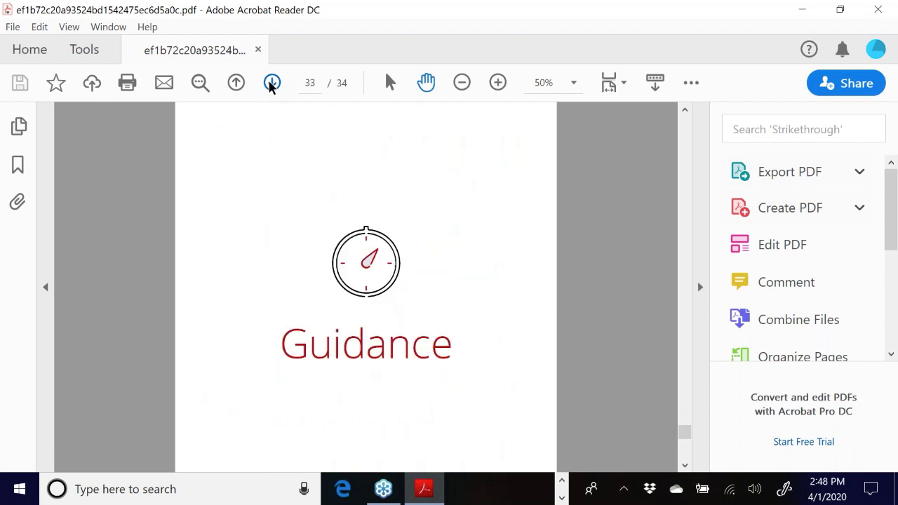
click(271, 83)
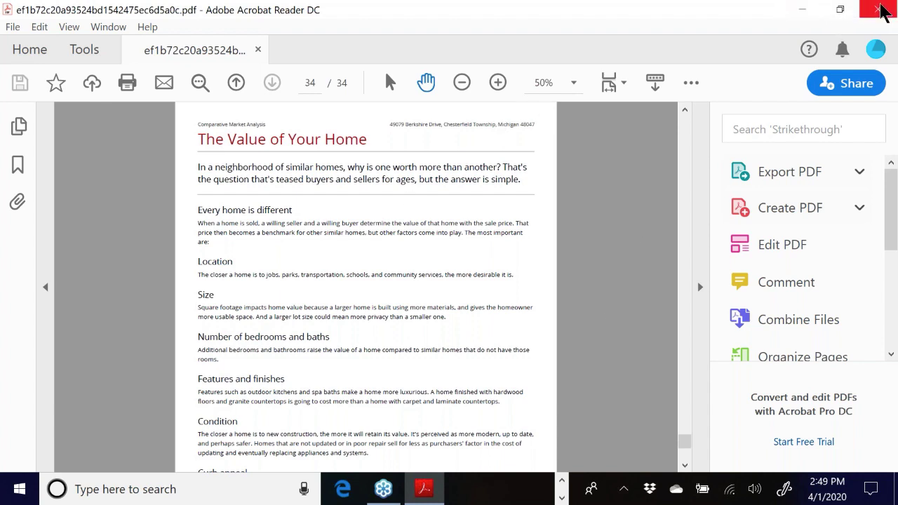
- Close the report PDF and bring the Cloud CMA Reports window back to the front
click(877, 9)
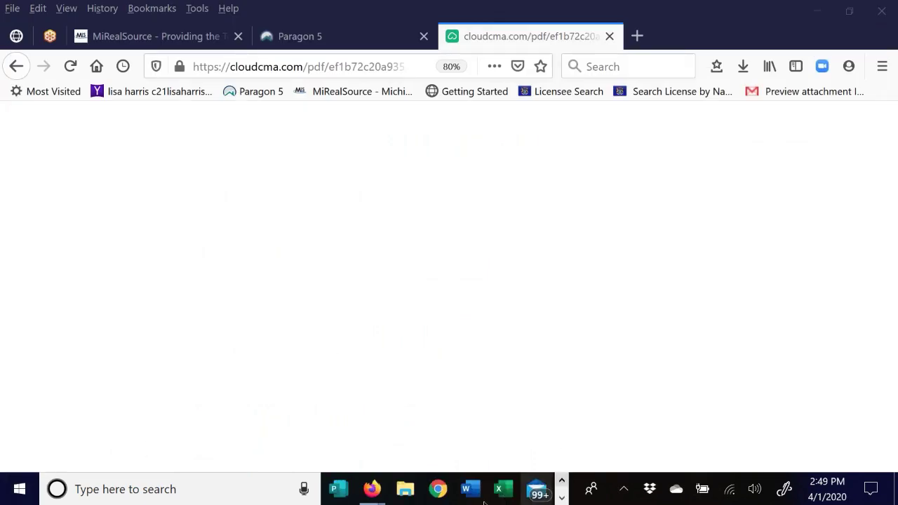
mouse_move(374, 496)
click(453, 430)
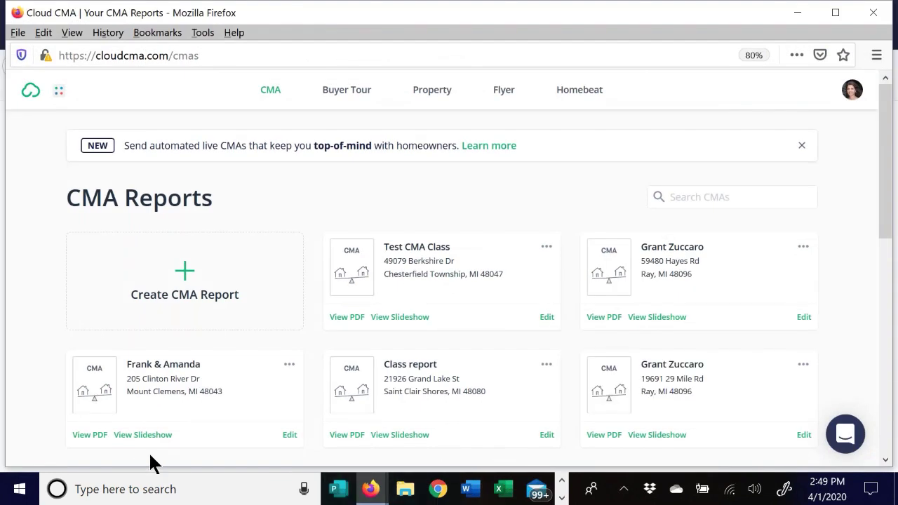
click(158, 433)
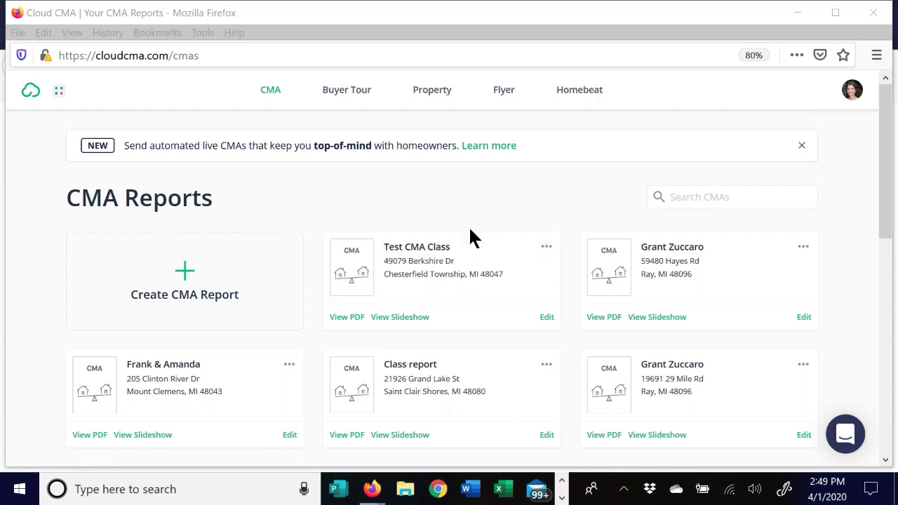
mouse_move(370, 495)
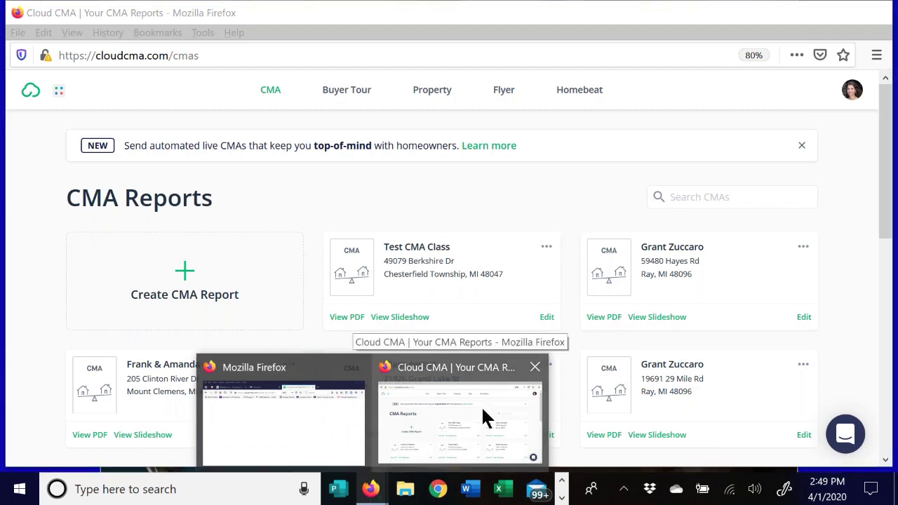
click(547, 249)
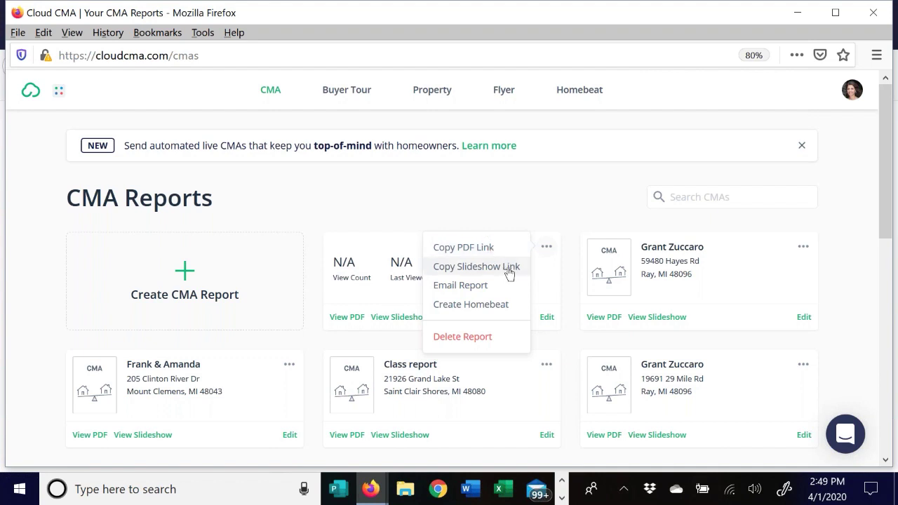
click(472, 290)
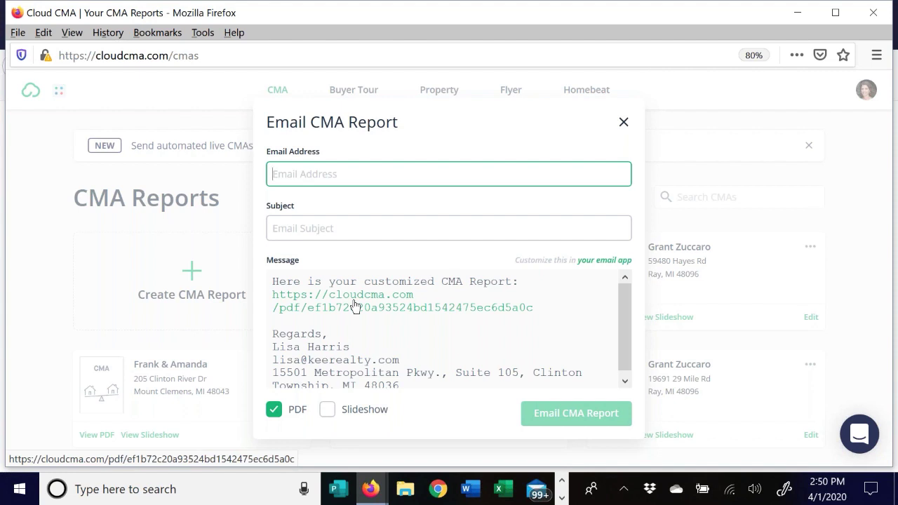
click(623, 123)
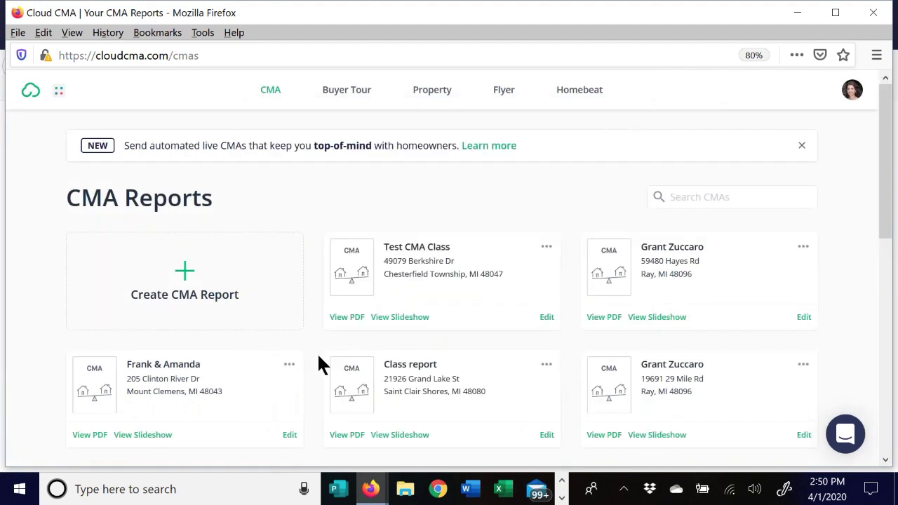
- Edit Test CMA Class and scroll through its four sold comparables on the Listings step
click(547, 317)
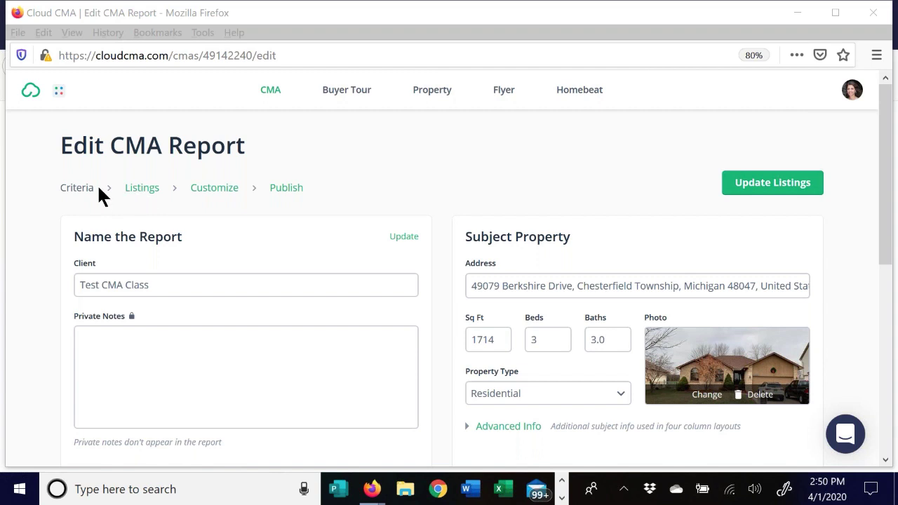
click(141, 188)
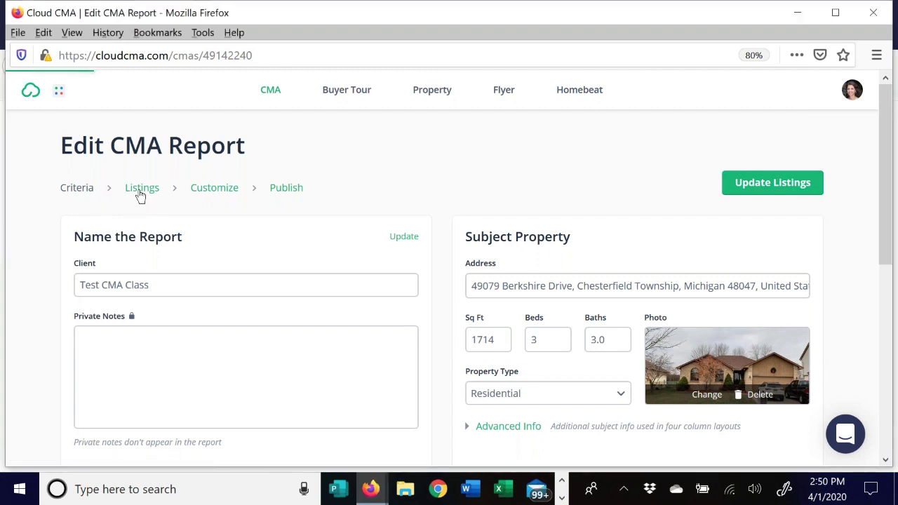
scroll(278, 215, down, 1)
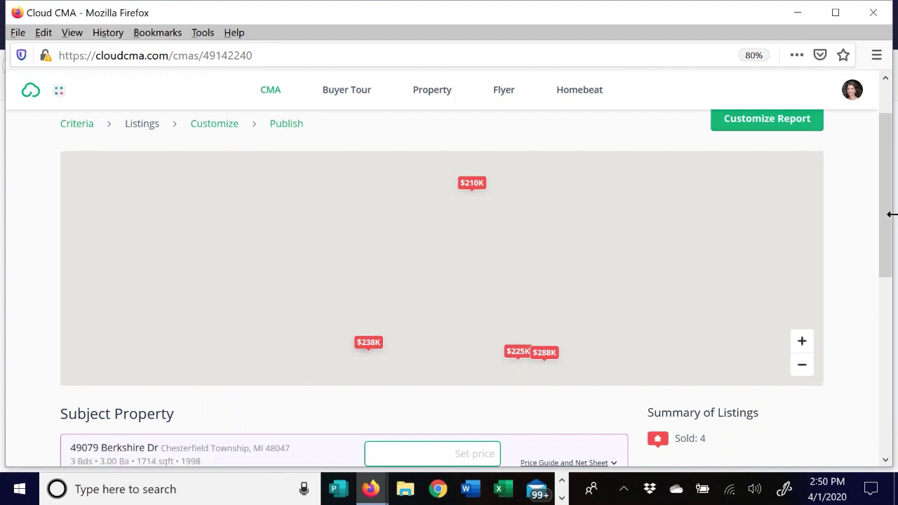
drag(887, 148, 884, 324)
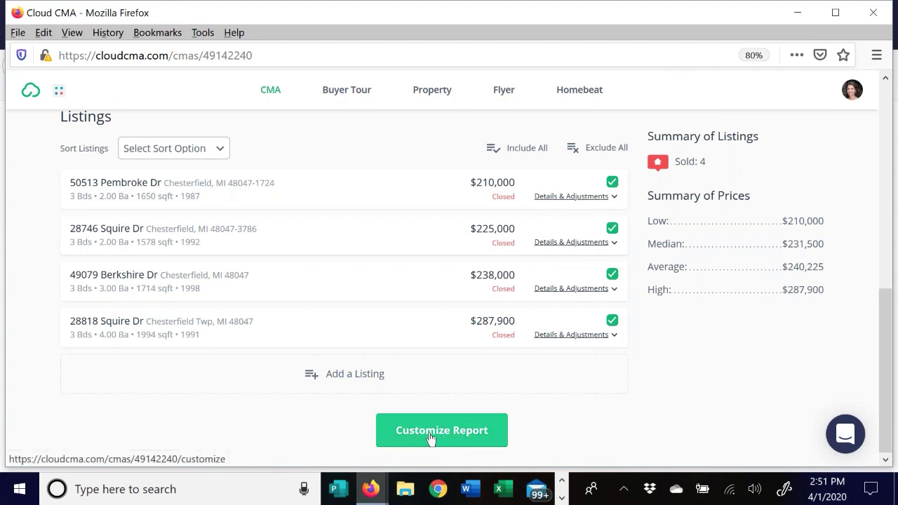
scroll(444, 254, up, 2)
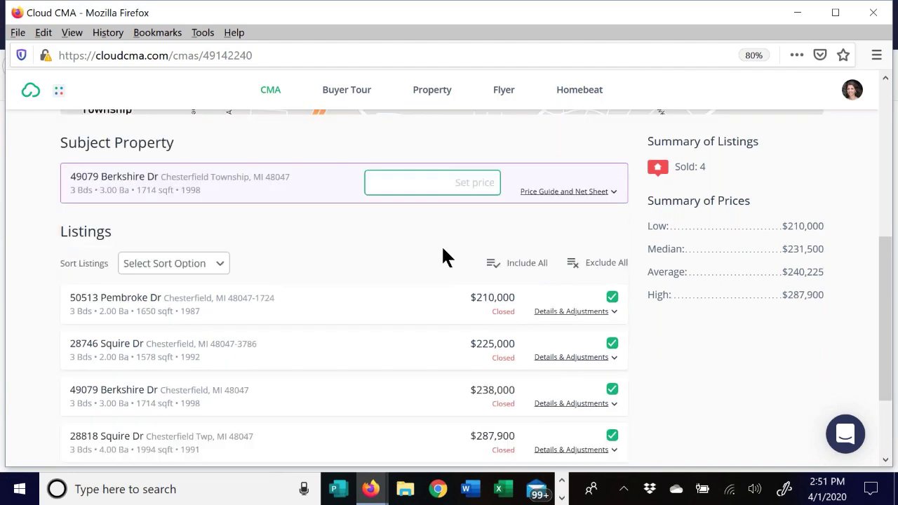
scroll(435, 242, up, 1)
scroll(429, 238, up, 5)
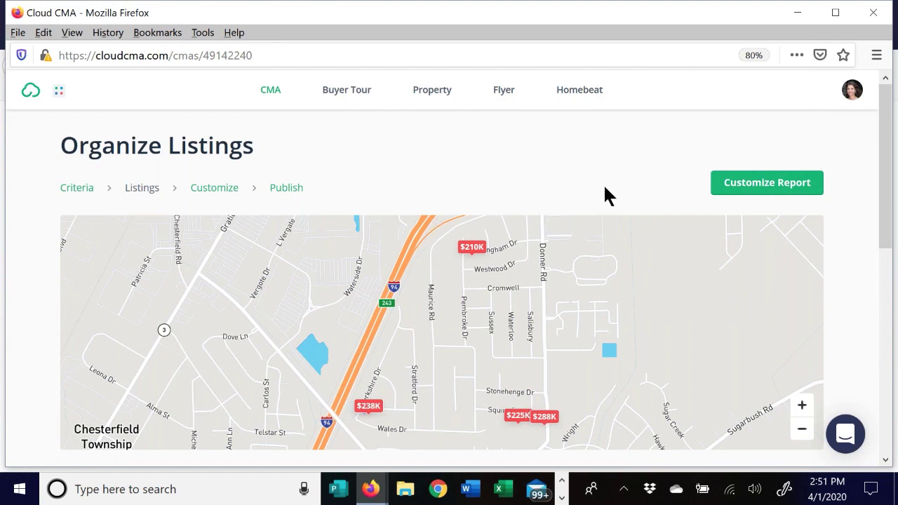
- Jump the Test CMA Class report to its Customize step
click(221, 191)
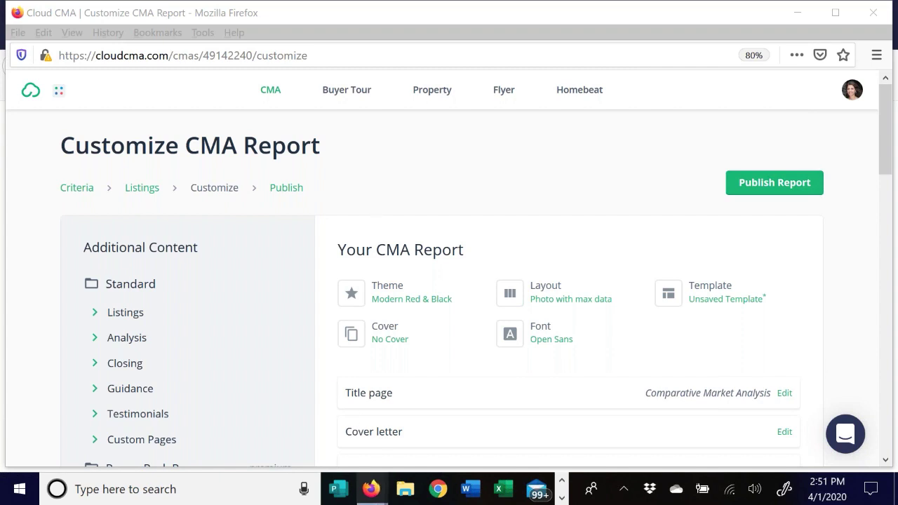
- Switch to the MLS Firefox window and close the Cloud CMA PDF tab
mouse_move(375, 496)
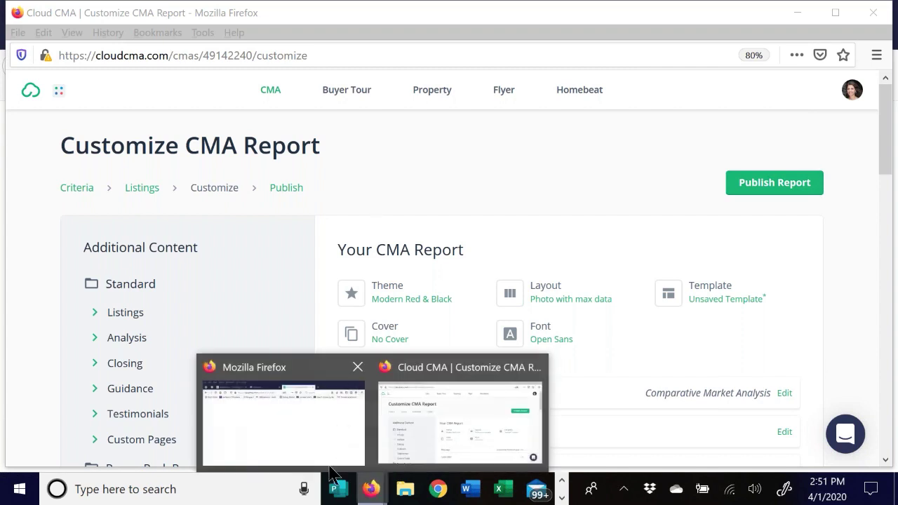
click(299, 441)
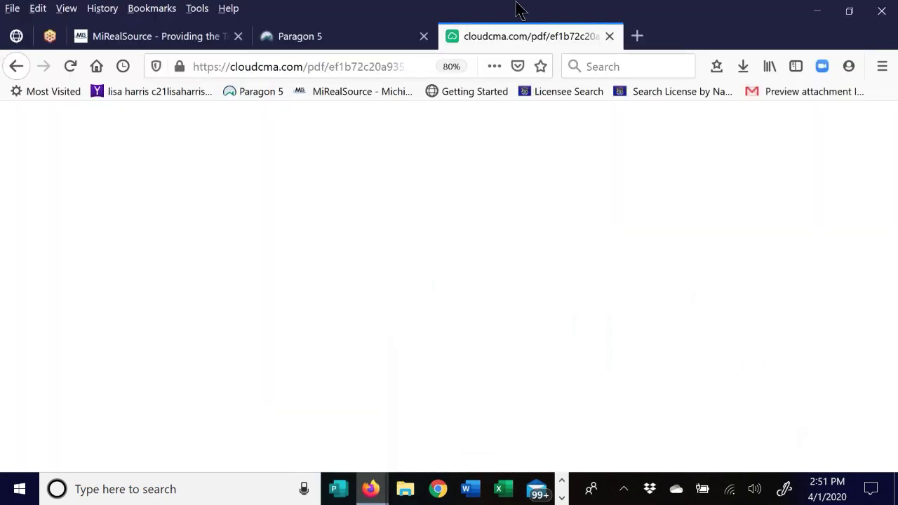
click(609, 36)
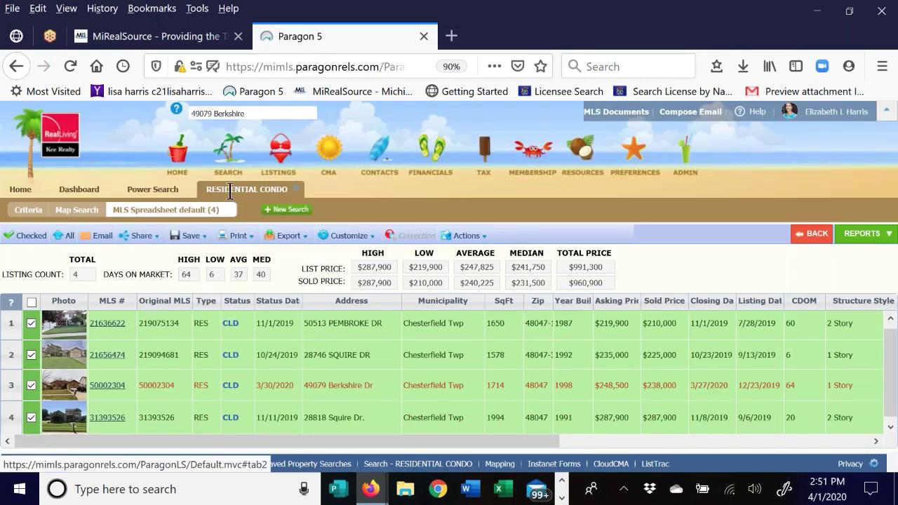
- Check the search Criteria and Save Search options, then view Actions for the four-listing spreadsheet
click(30, 210)
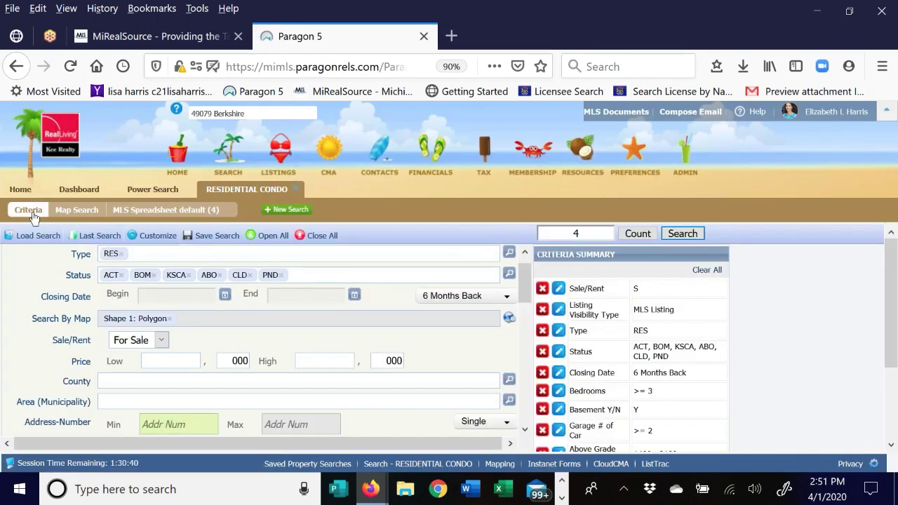
click(207, 235)
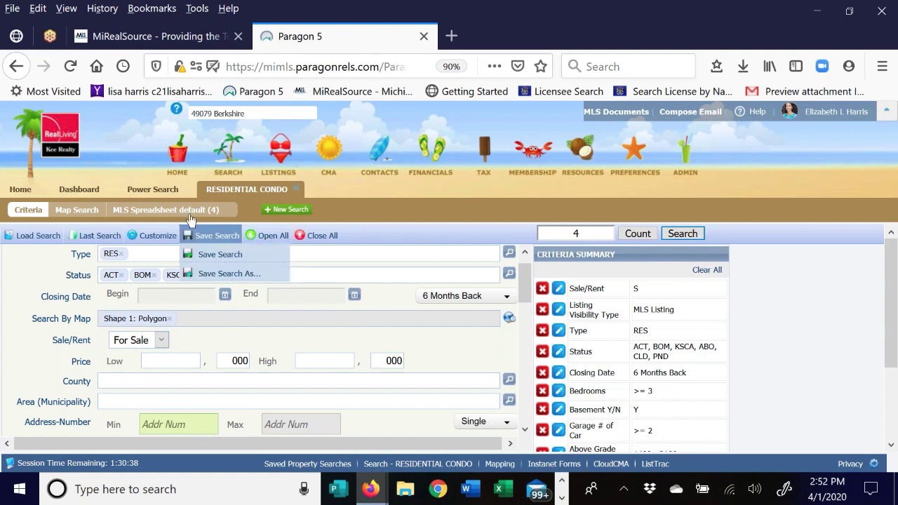
click(189, 210)
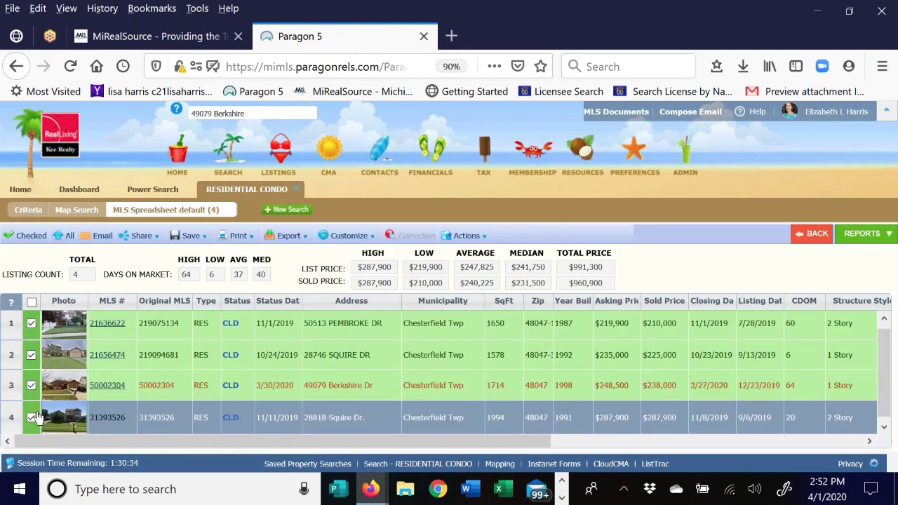
click(471, 238)
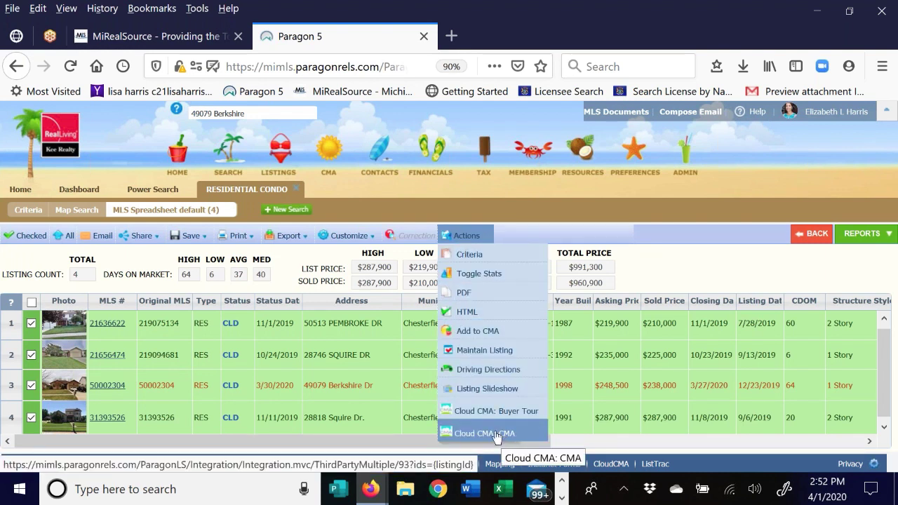
- Switch to the Cloud CMA | Customize window from the Firefox taskbar previews
mouse_move(371, 491)
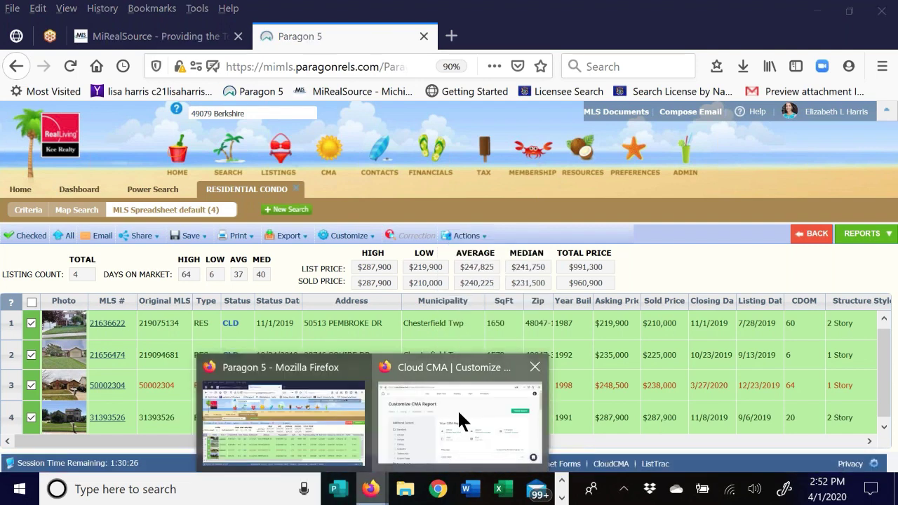
click(457, 409)
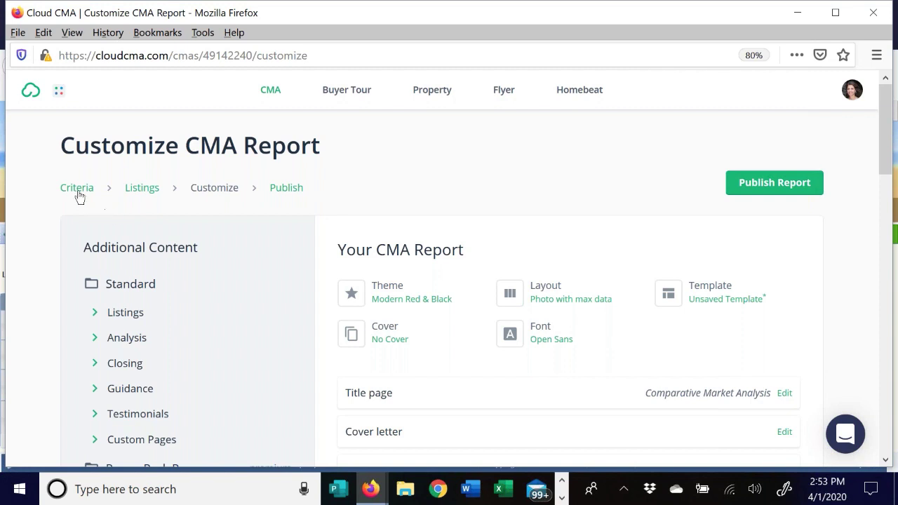
- Return to the Listings step and scroll to the Subject Property and Listings sections
click(130, 195)
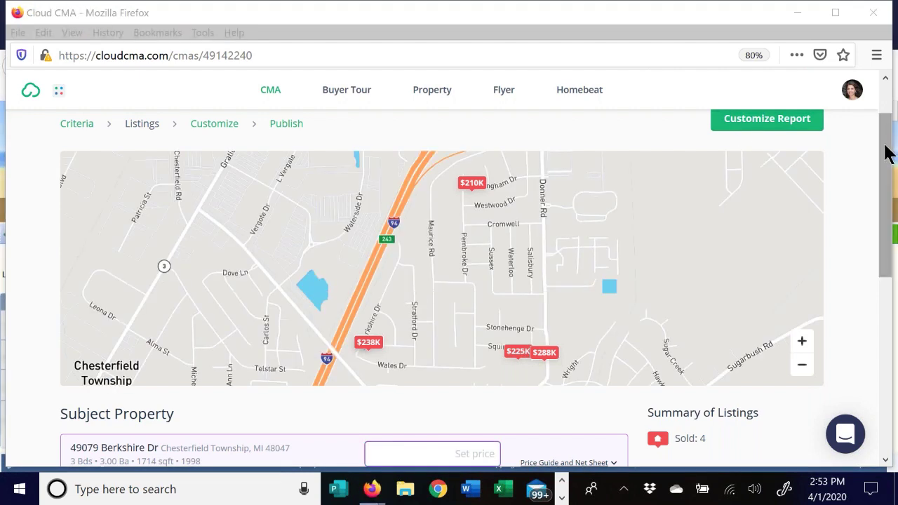
drag(884, 152, 882, 234)
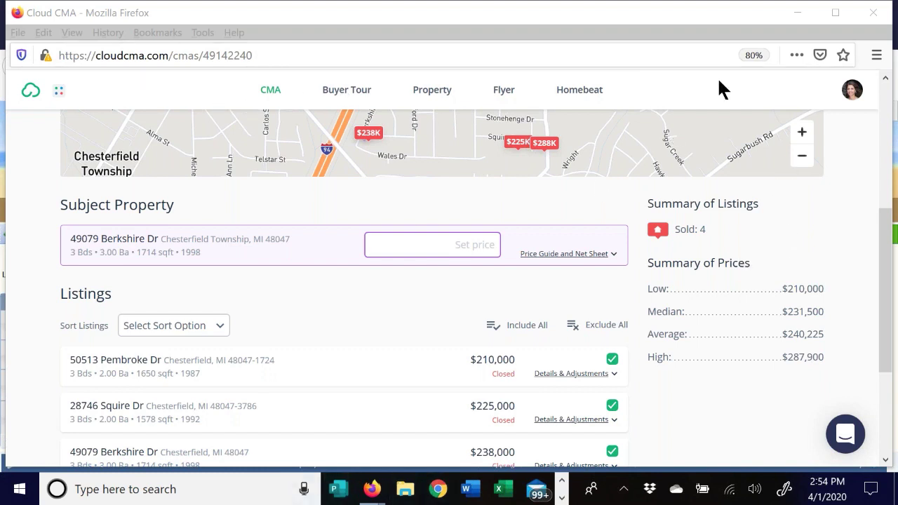
- Minimize Cloud CMA, then restore the Cloud CMA report window from the Firefox taskbar previews
click(798, 13)
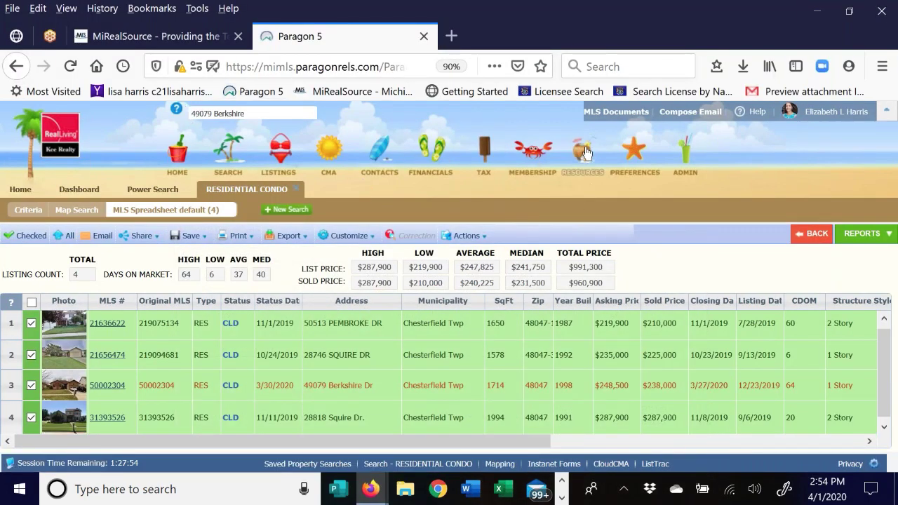
mouse_move(586, 153)
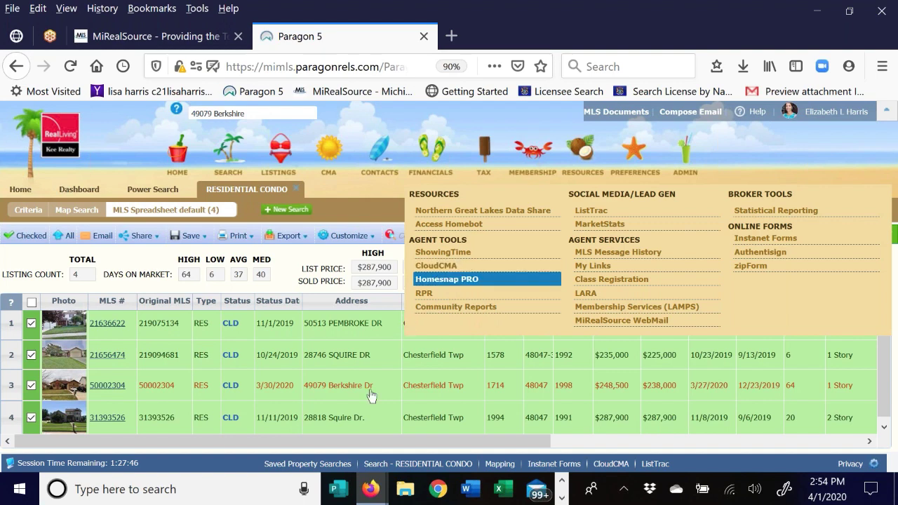
click(370, 489)
click(439, 444)
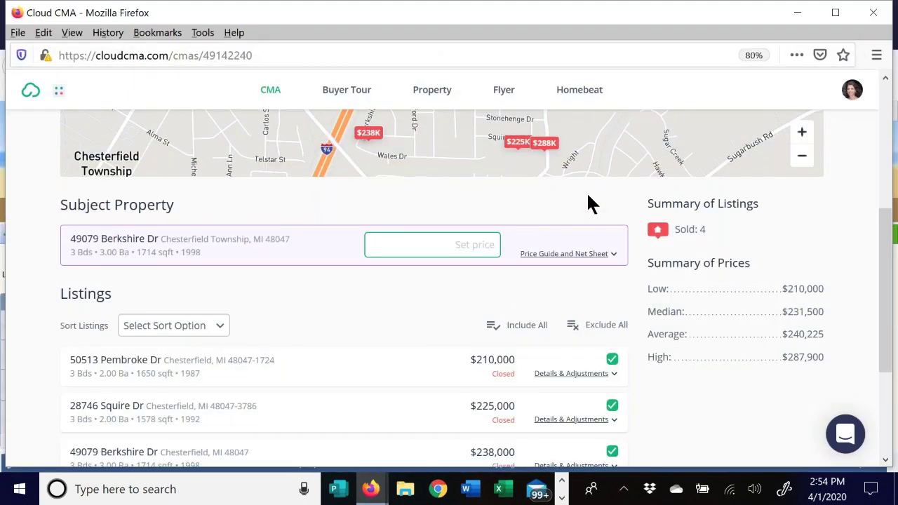
- Open Account Settings from the avatar menu and cancel the Change Avatar upload
click(852, 91)
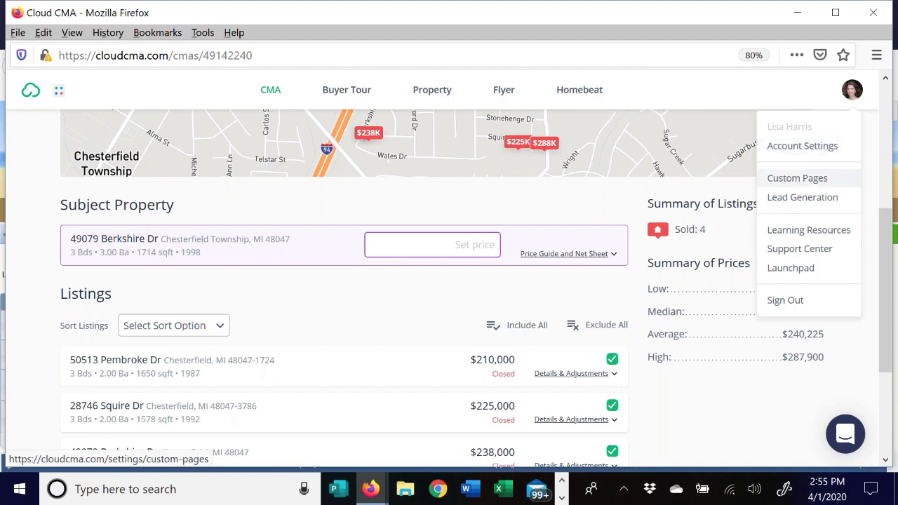
click(802, 147)
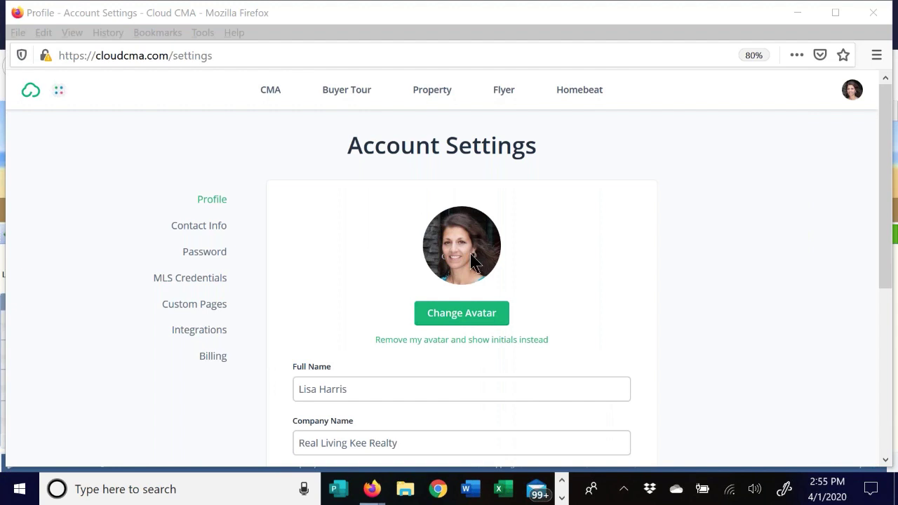
click(475, 316)
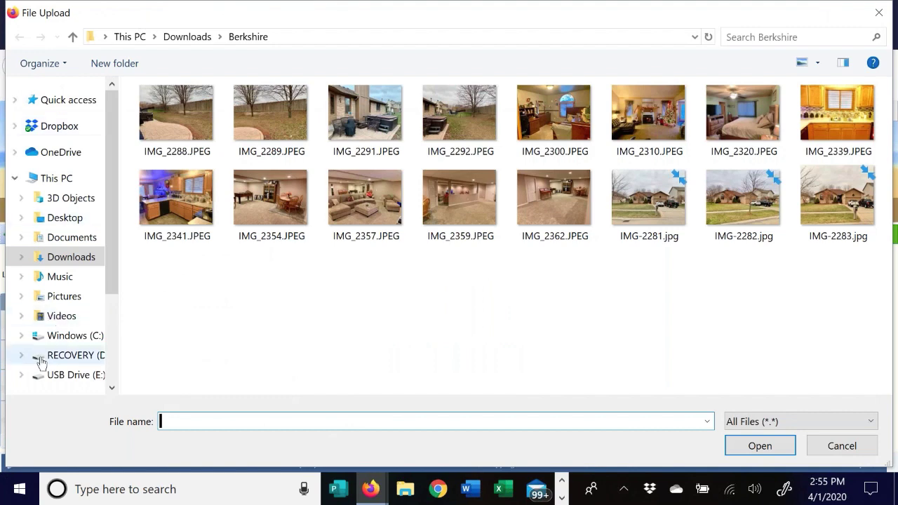
click(885, 14)
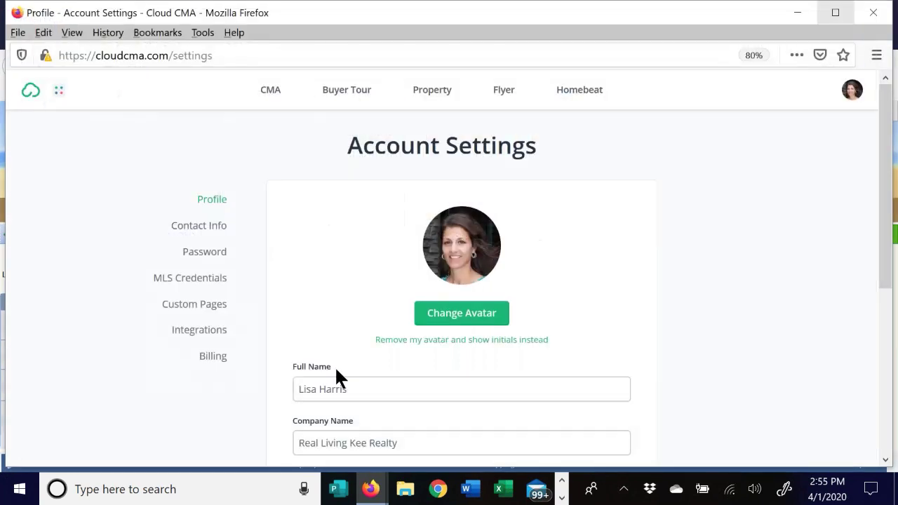
- Scroll the Profile form, cancel the Company Logo upload, and reach Save Profile
scroll(495, 242, down, 3)
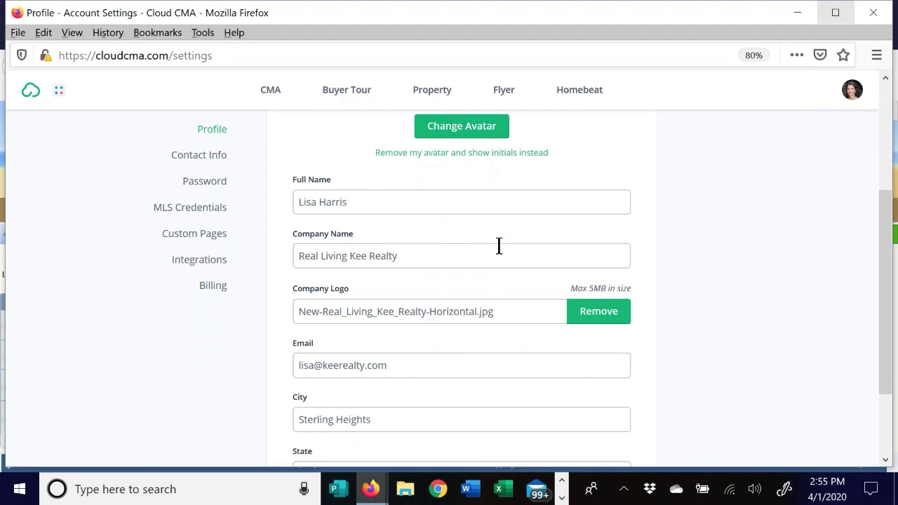
scroll(422, 253, down, 2)
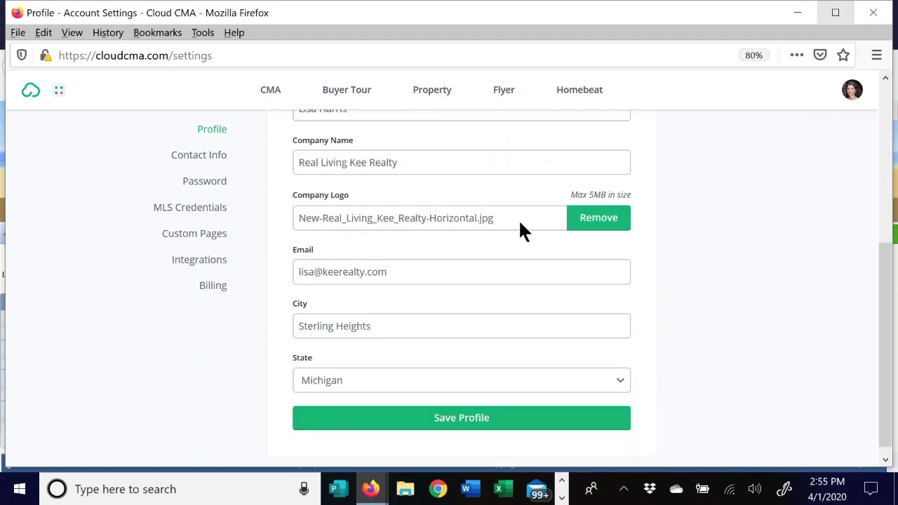
click(500, 214)
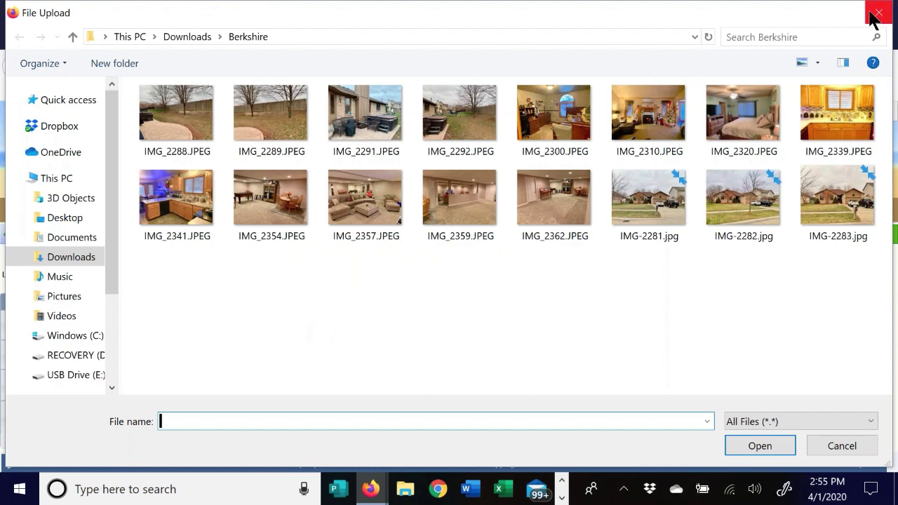
click(874, 11)
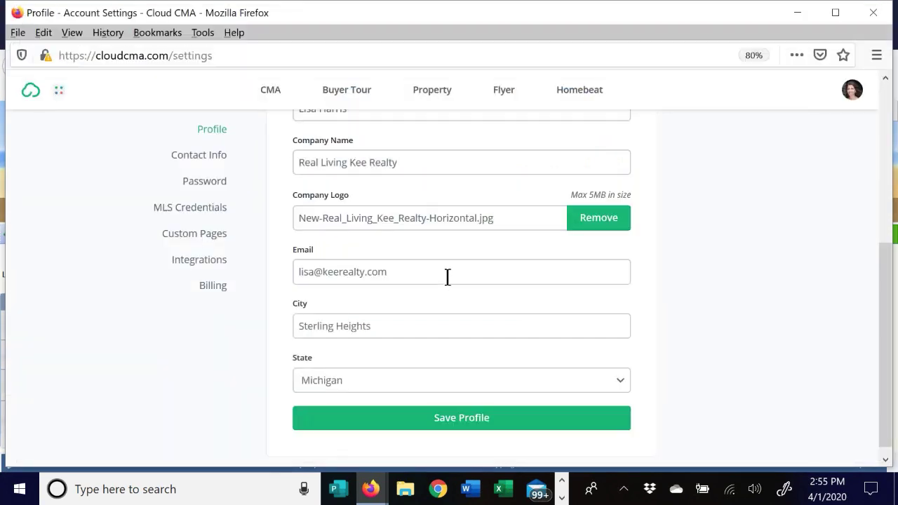
scroll(305, 260, down, 1)
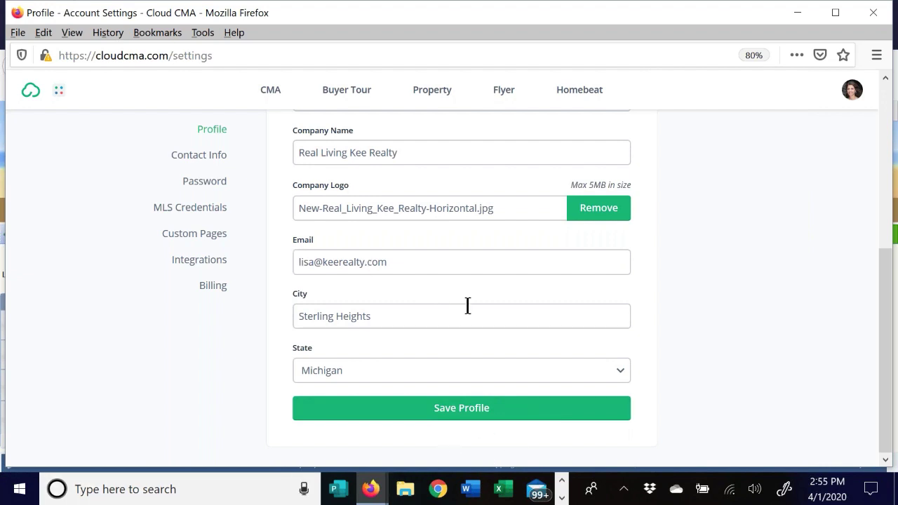
- On the Contact Info settings page, set the new contact's method to Mobile Phone
click(216, 158)
scroll(511, 241, down, 3)
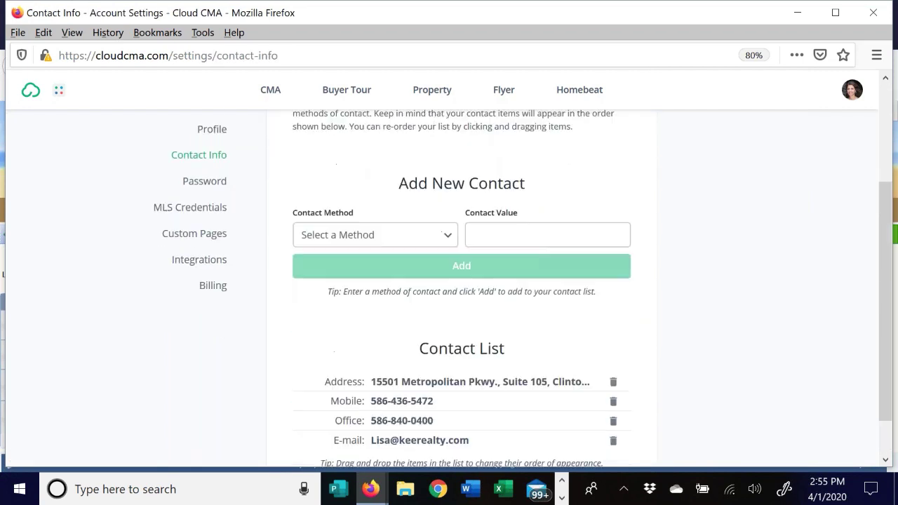
scroll(516, 413, down, 1)
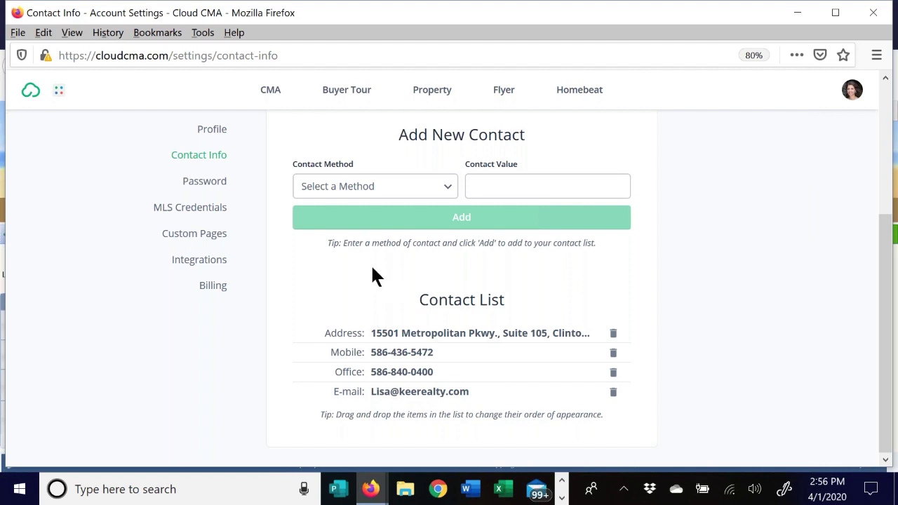
click(444, 185)
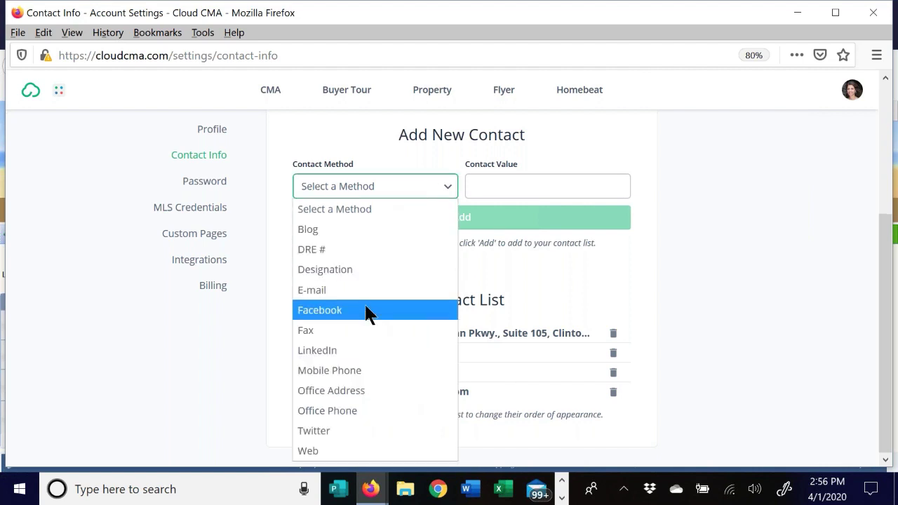
click(350, 370)
click(495, 189)
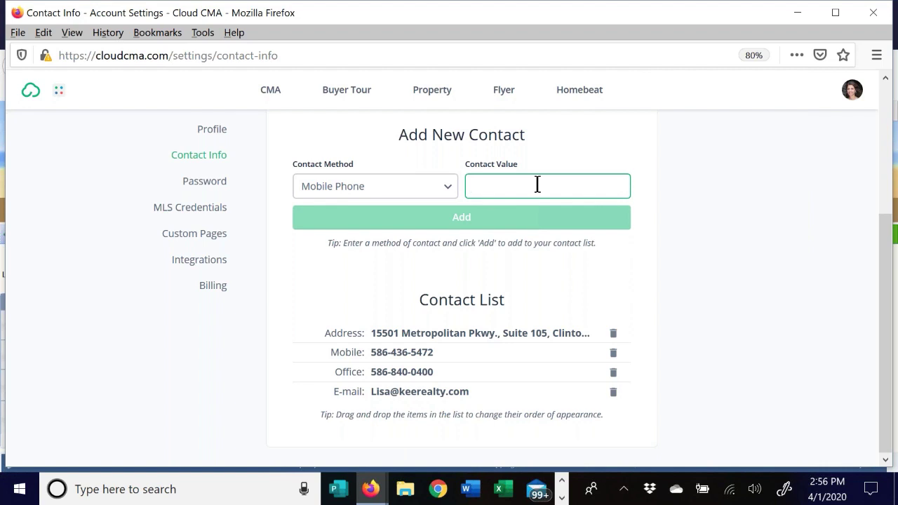
click(440, 188)
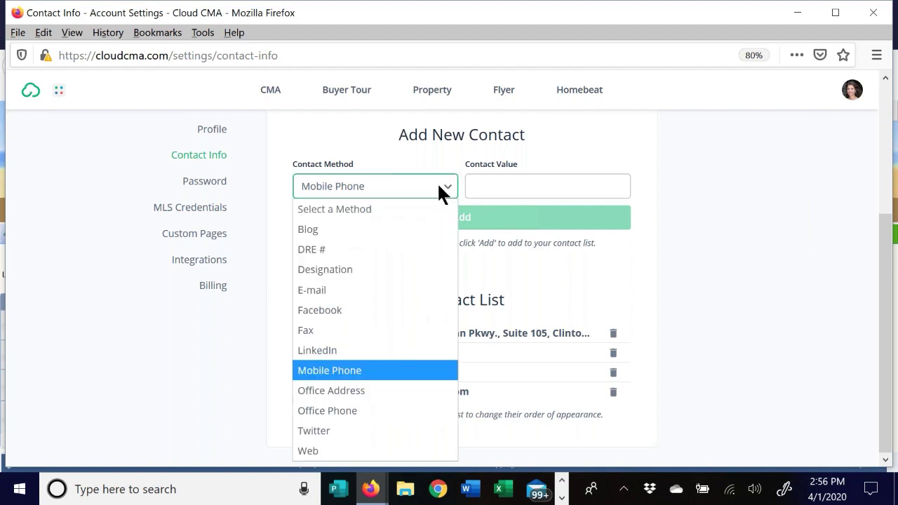
click(523, 265)
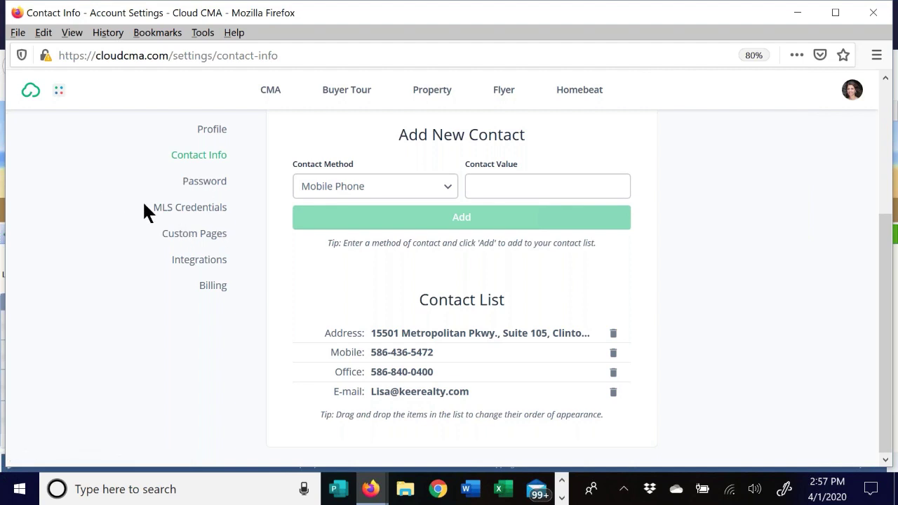
- Review the MLS Credentials settings, then the Custom Pages settings
click(197, 211)
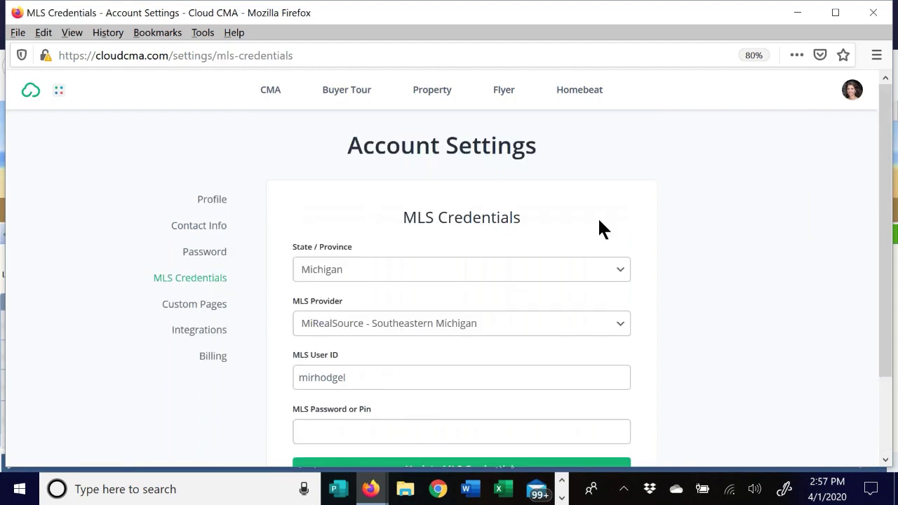
scroll(434, 232, down, 2)
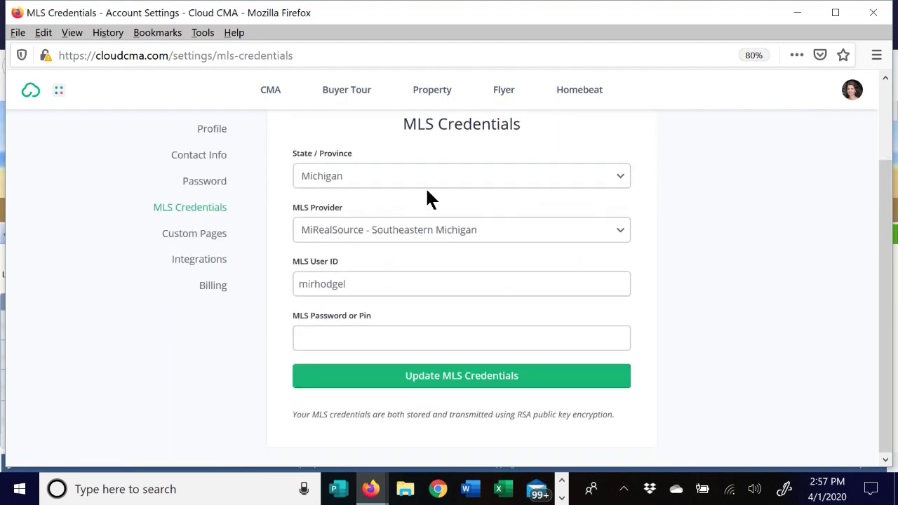
click(213, 235)
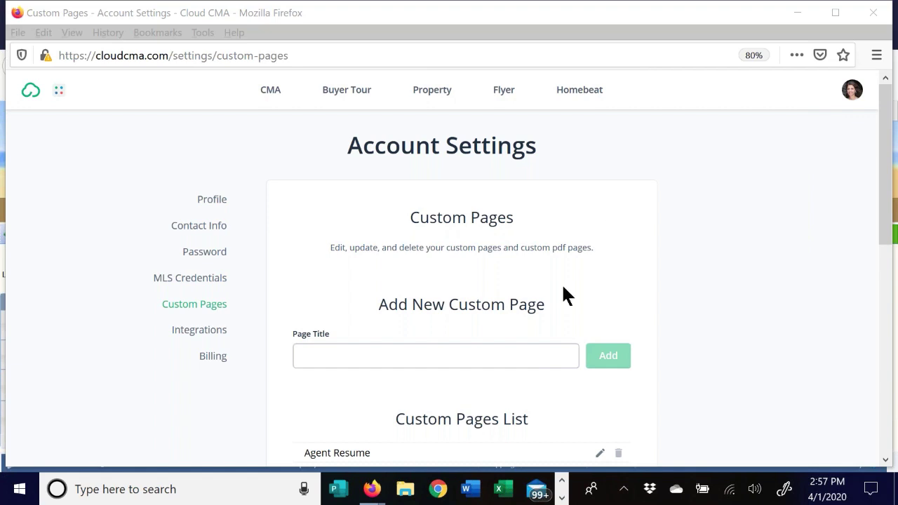
drag(886, 196, 872, 264)
- Open the Agent Resume custom page in the editor and close it without changes
mouse_move(331, 274)
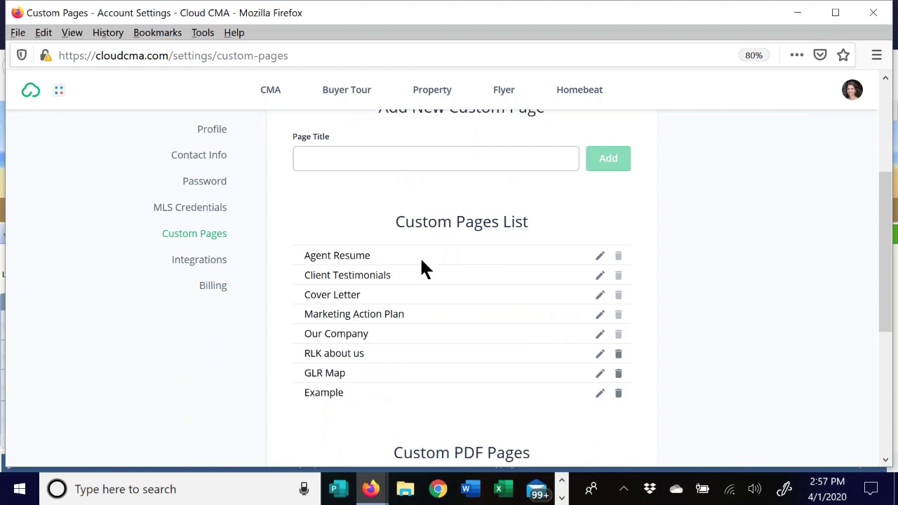
click(600, 257)
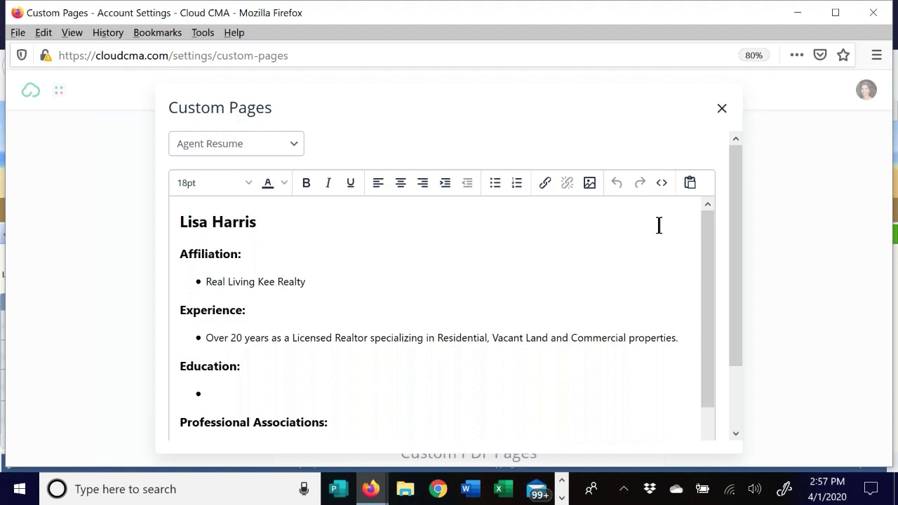
click(721, 108)
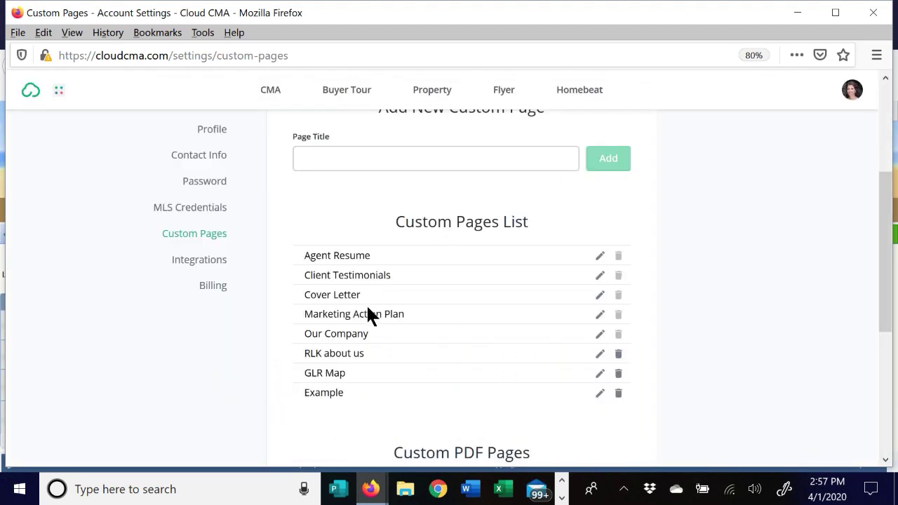
scroll(645, 192, up, 2)
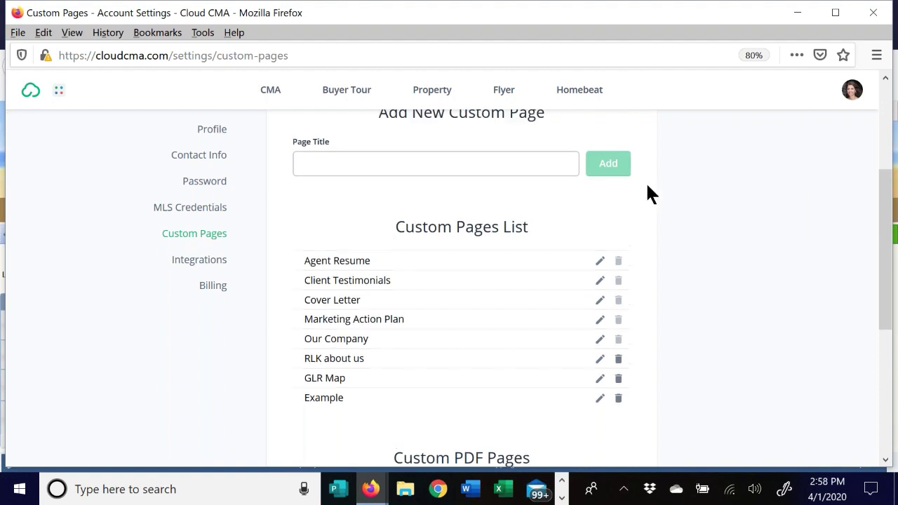
scroll(694, 205, down, 3)
scroll(690, 203, down, 3)
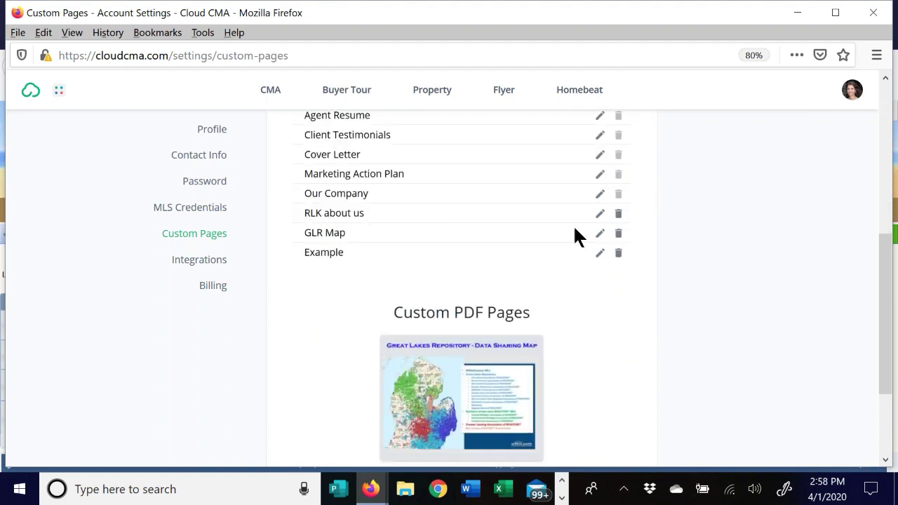
scroll(573, 237, down, 3)
scroll(461, 294, down, 1)
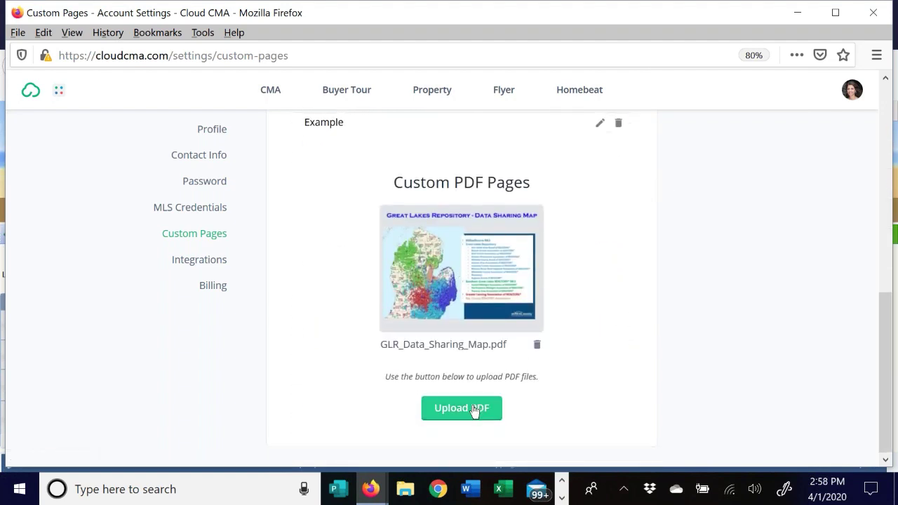
- Download the GLR data sharing map PDF and open it as 306266.pdf
click(439, 275)
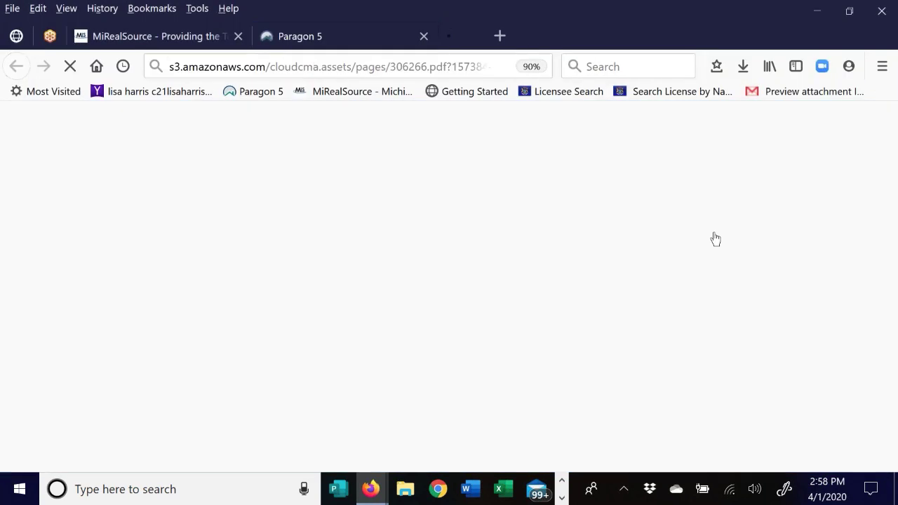
click(741, 73)
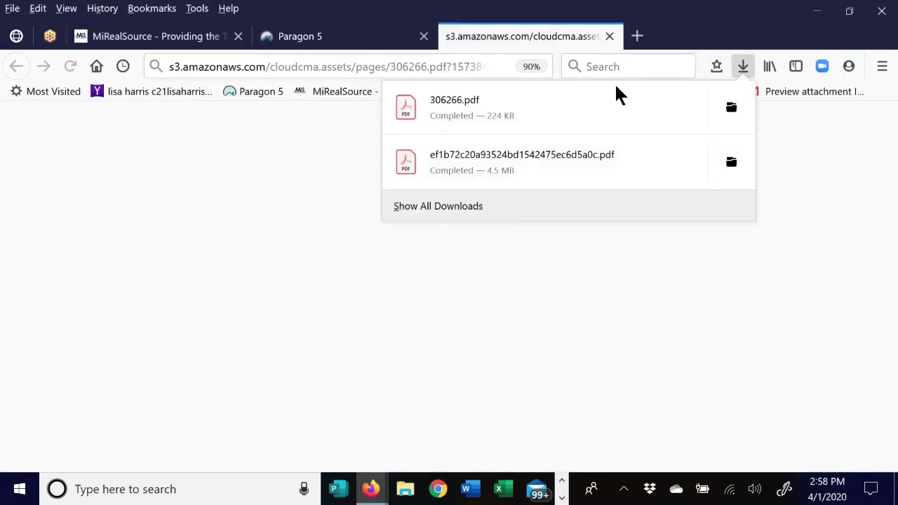
click(505, 116)
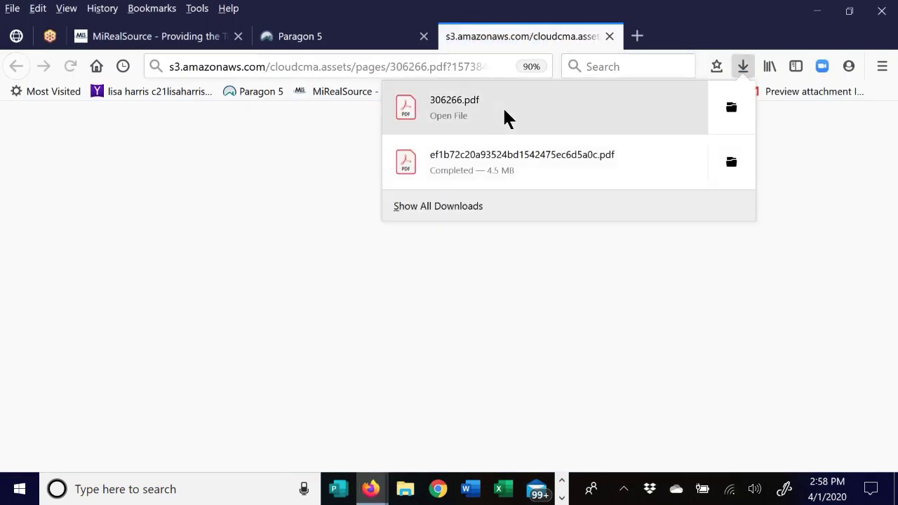
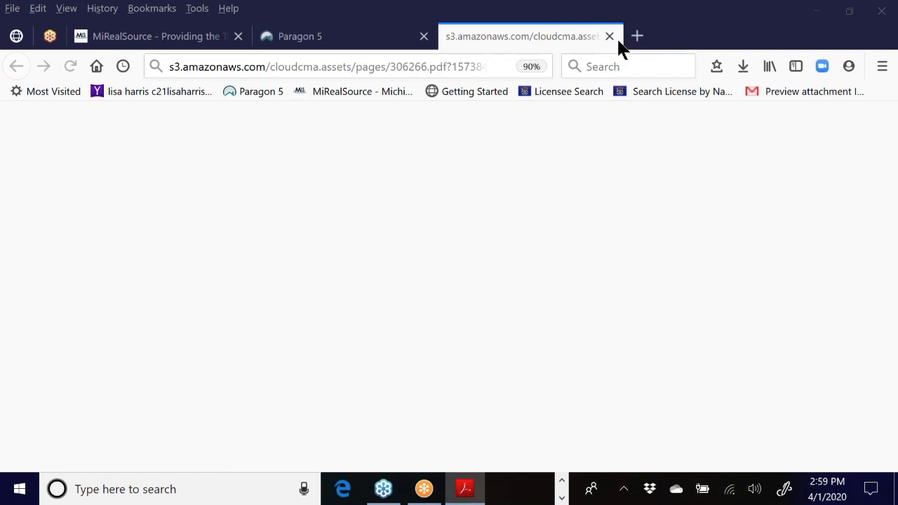
- Close the 306266.pdf tab and switch back to the Cloud CMA Custom Pages window
click(608, 35)
mouse_move(381, 499)
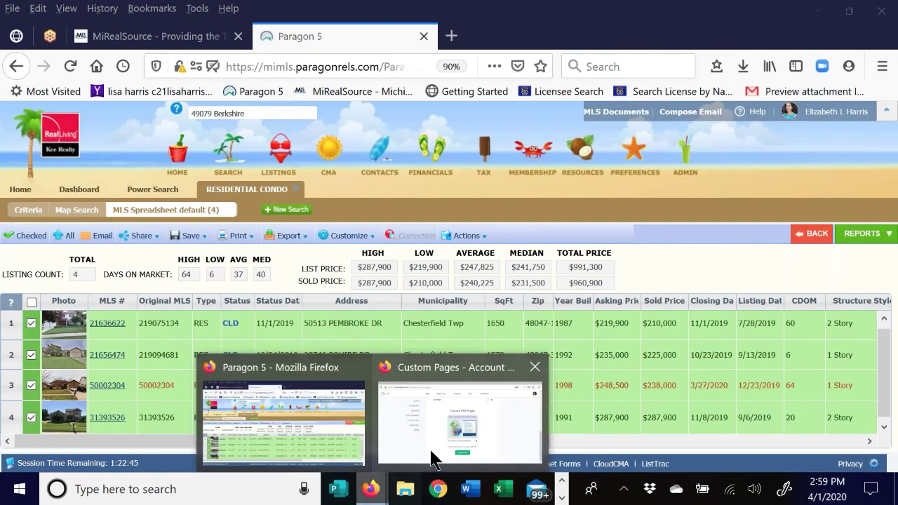
click(430, 452)
- Scroll through the Custom Pages and Custom PDF Pages lists and focus the new page title field
scroll(446, 166, up, 5)
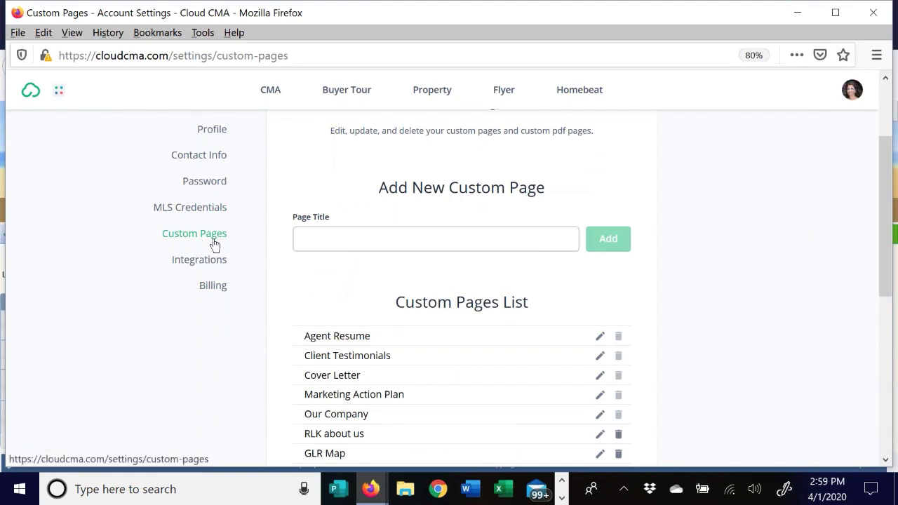
scroll(417, 272, down, 4)
scroll(410, 276, down, 1)
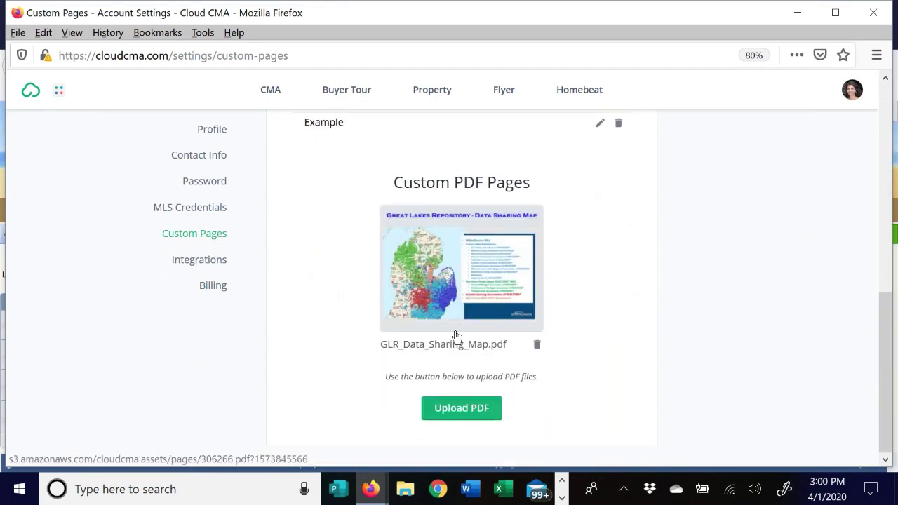
scroll(413, 301, up, 6)
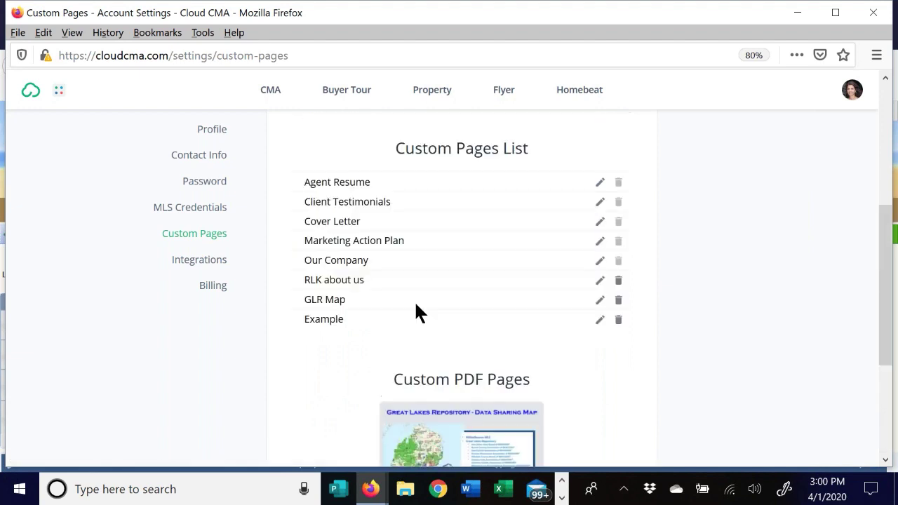
click(321, 311)
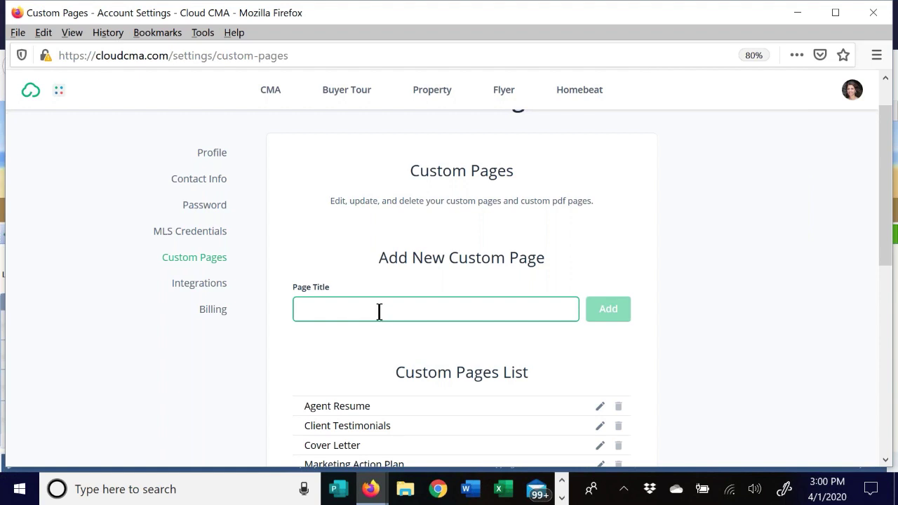
- Look over the profile account dropdown, then go to the CMA reports page
click(851, 93)
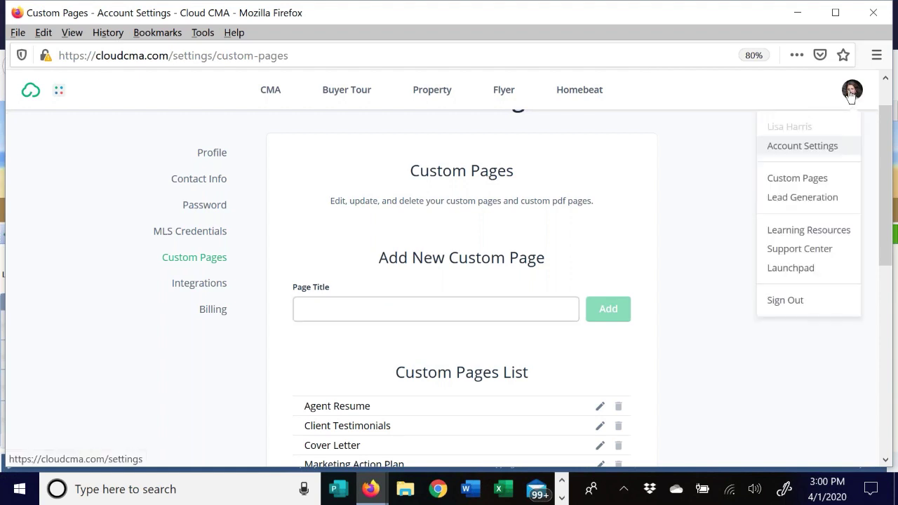
click(691, 118)
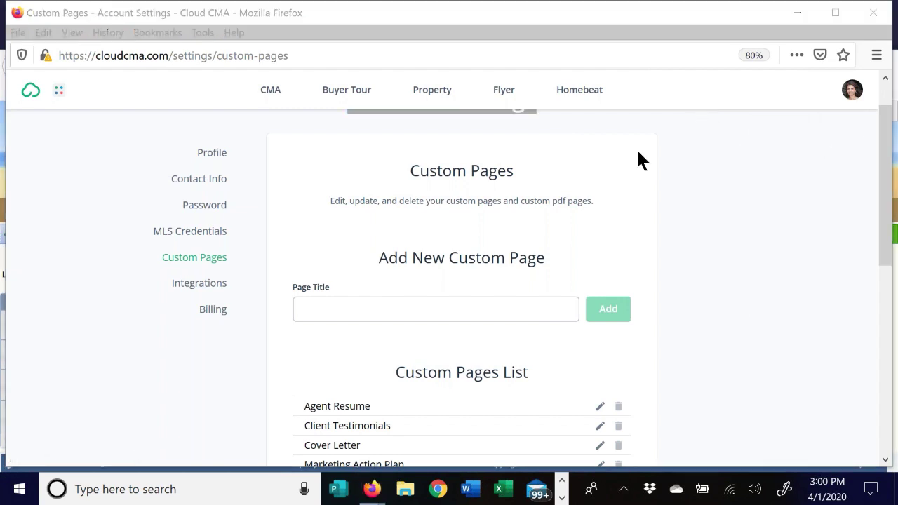
click(852, 93)
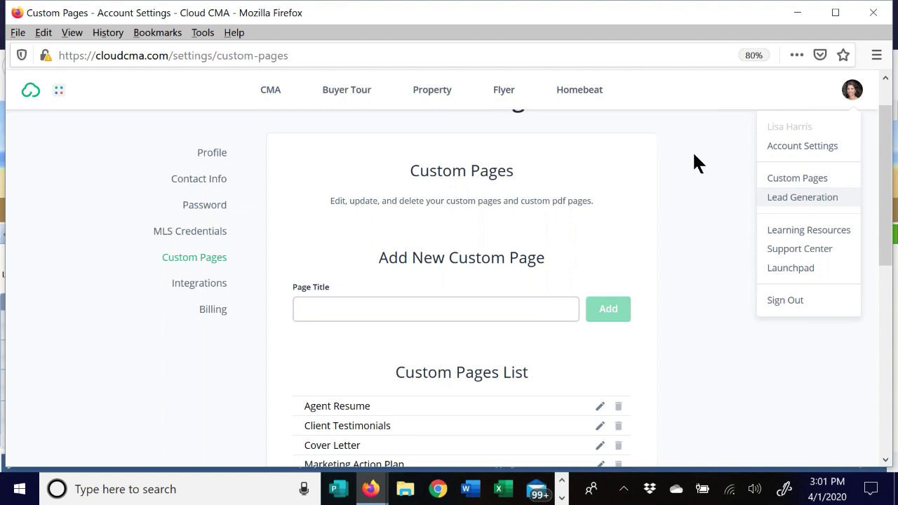
scroll(694, 152, up, 1)
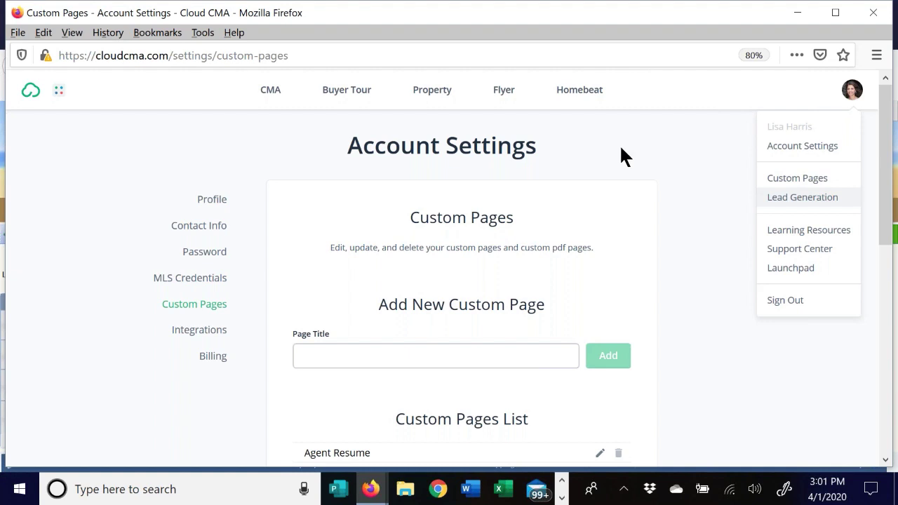
click(272, 93)
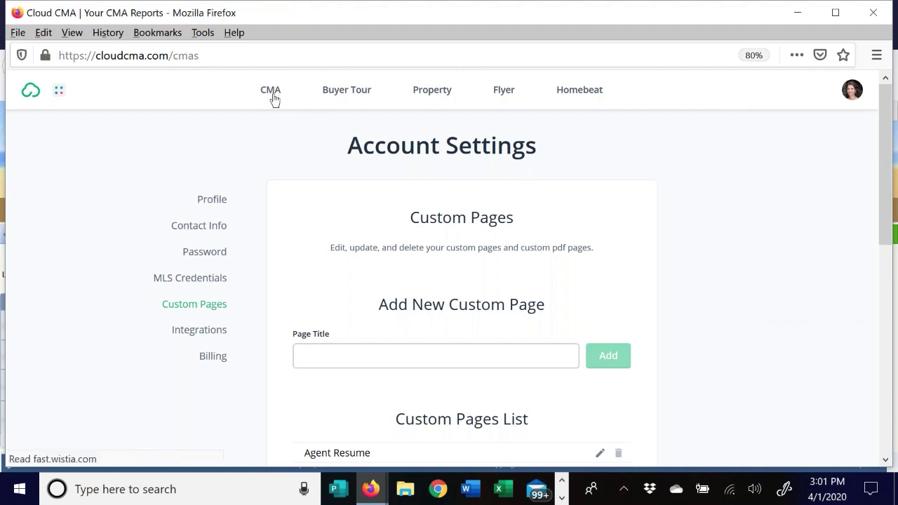